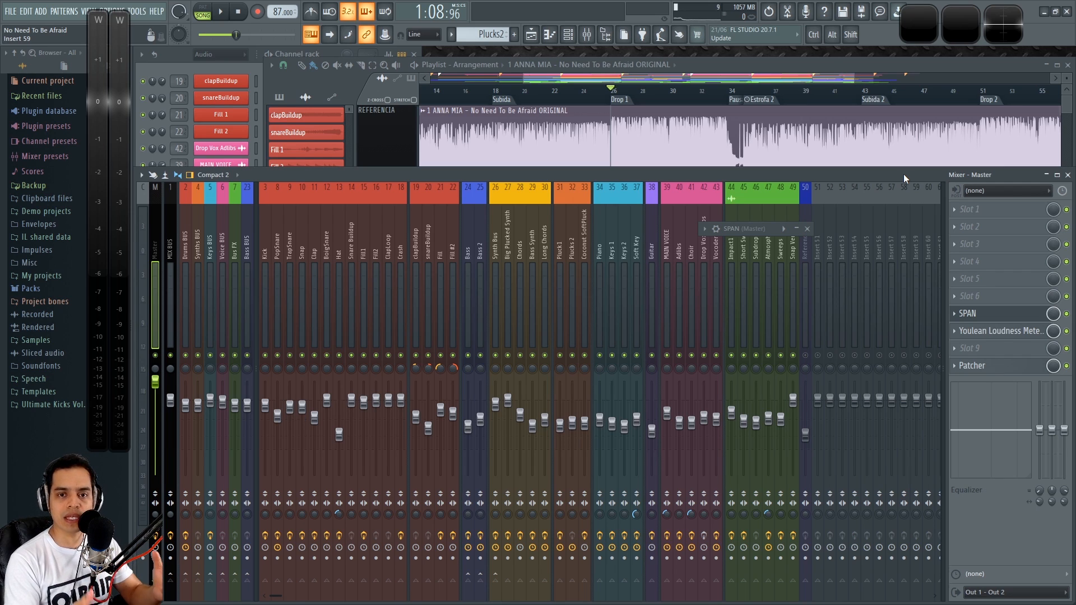
Select the MIX BUS track and play the mix with the Referencia track muted
click(170, 241)
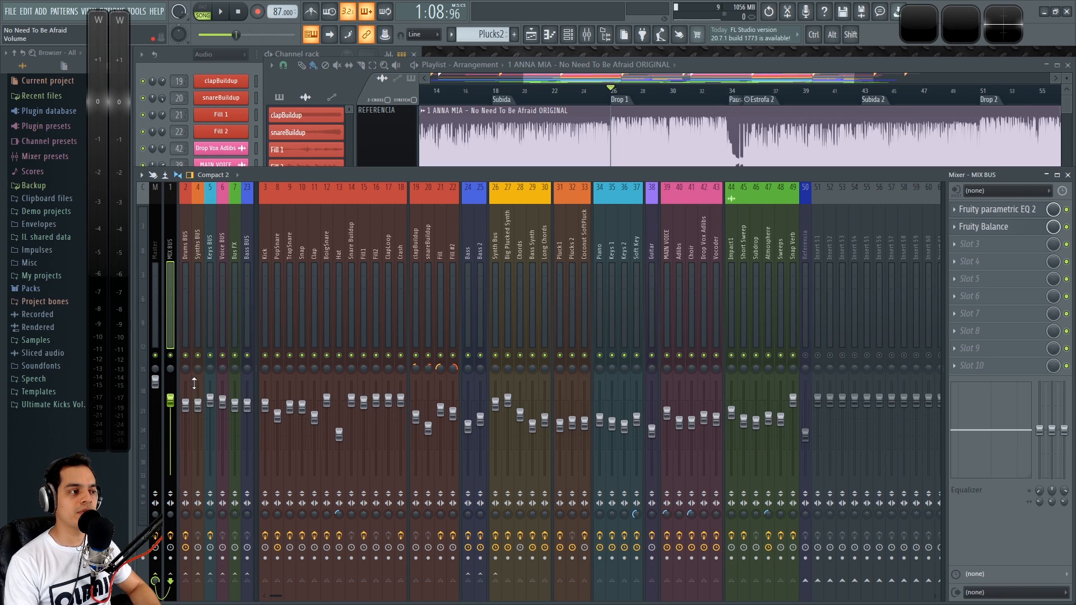
alt+right_click(170, 355)
right_click(171, 355)
key(space)
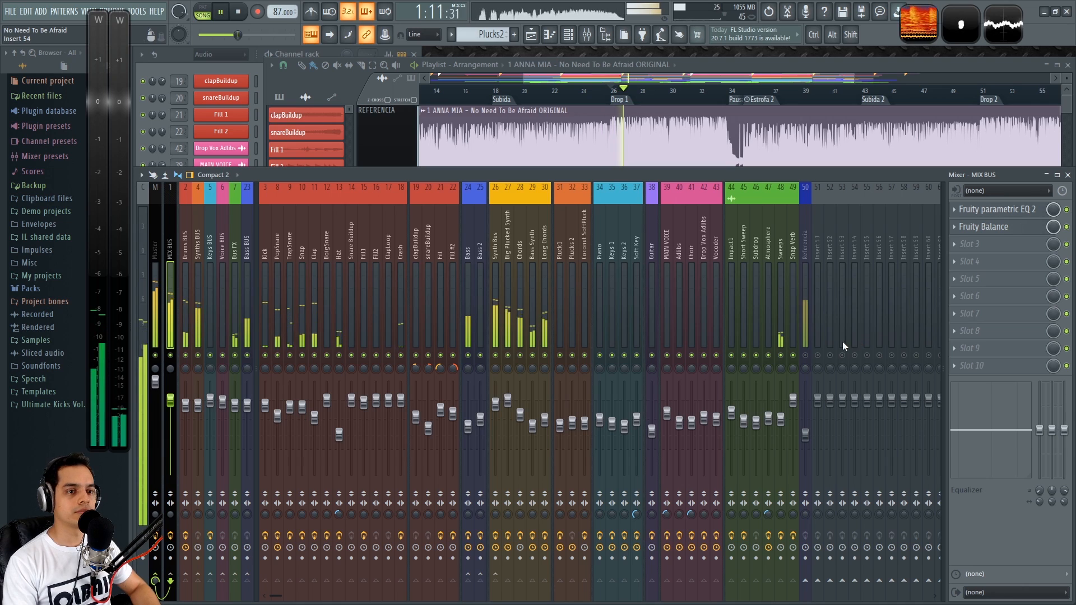
key(space)
Solo the Referencia mixer track and play the reference song for comparison
right_click(807, 359)
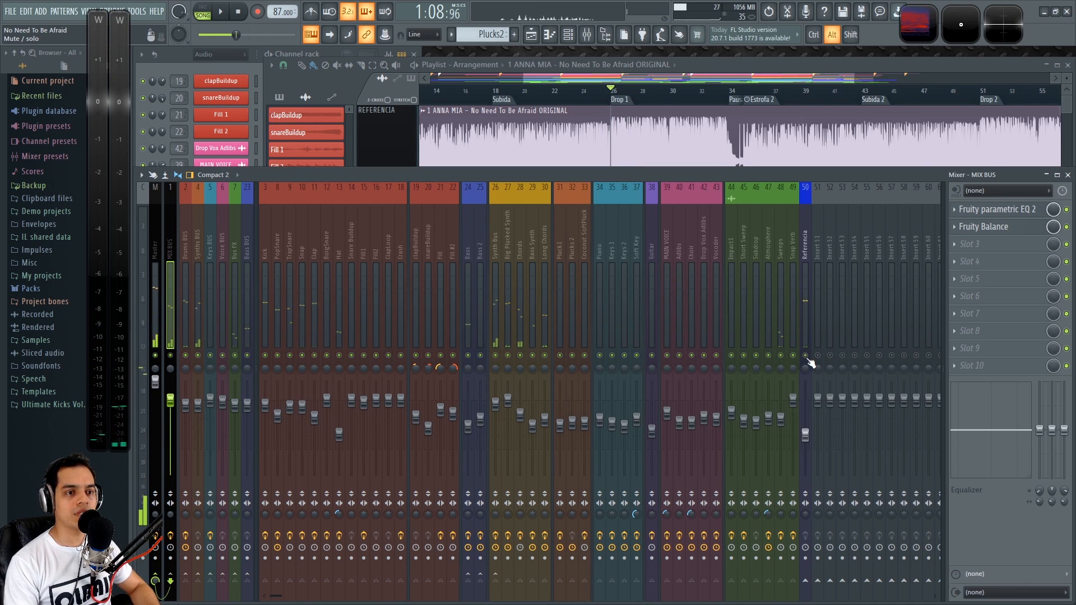
click(806, 231)
key(space)
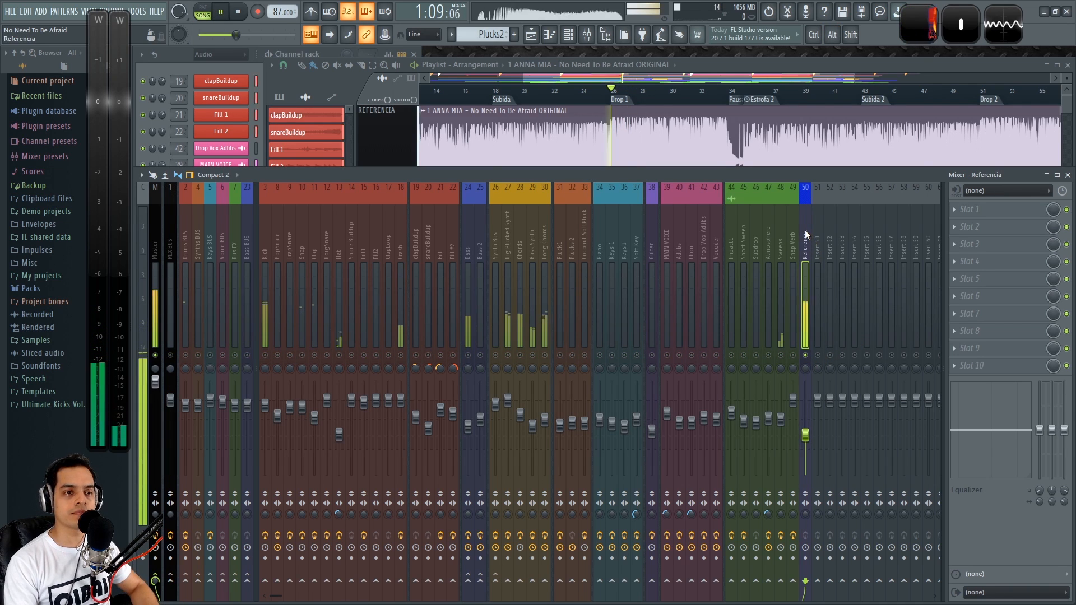
key(space)
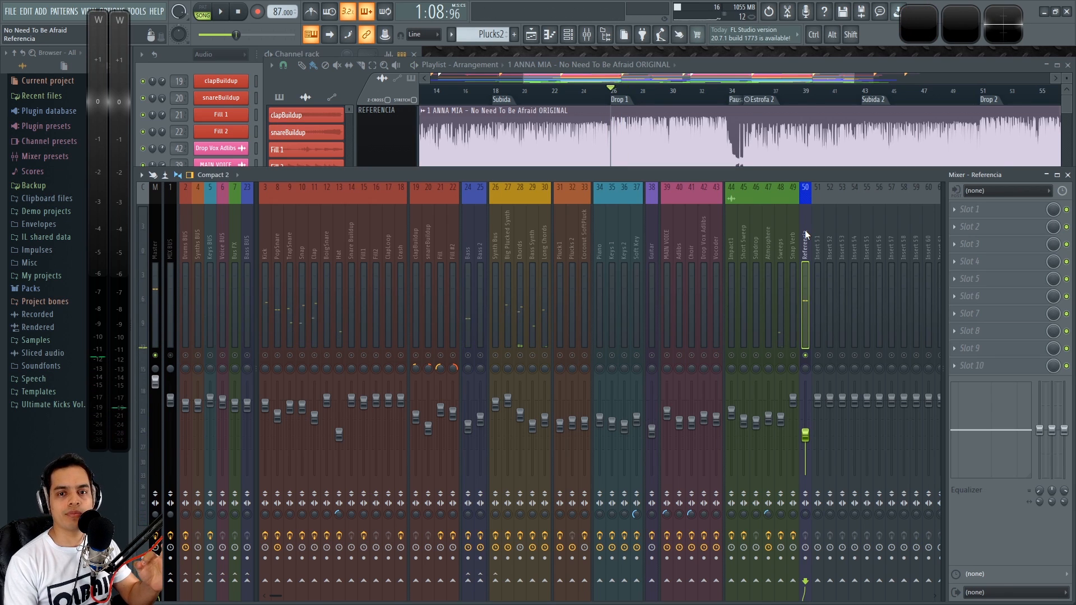
Switch back to the MIX BUS, open SPAN on the Master track and view its routing options
right_click(171, 355)
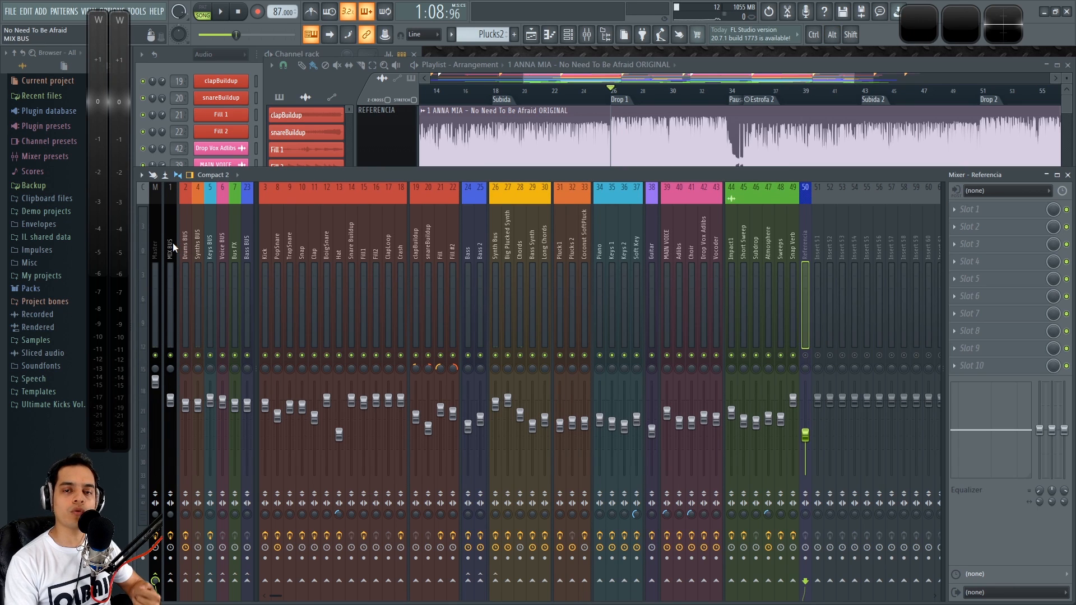
click(155, 249)
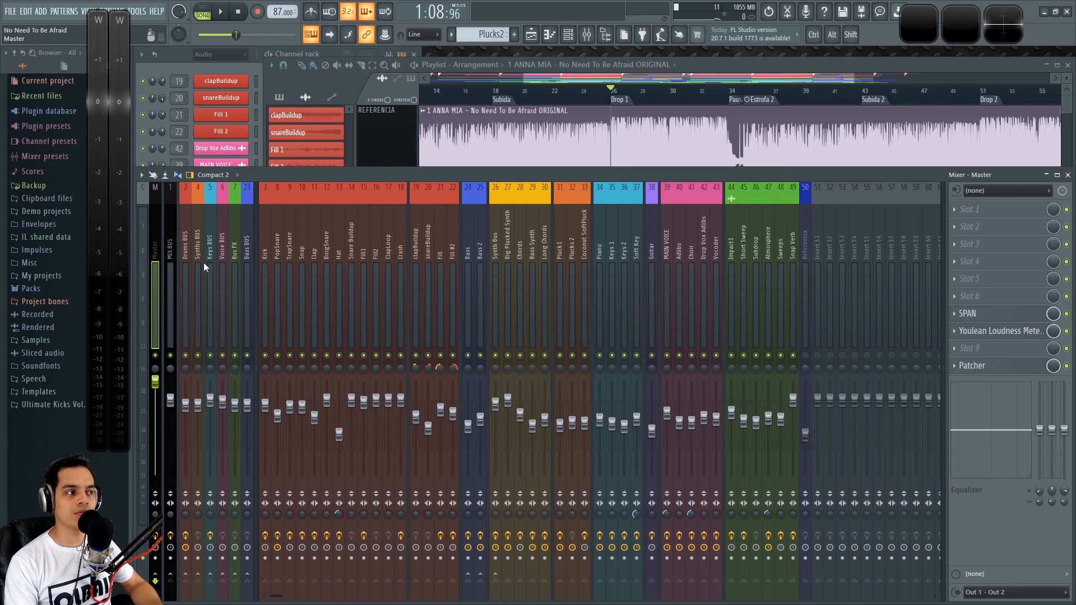
click(1016, 320)
drag(481, 186, 469, 159)
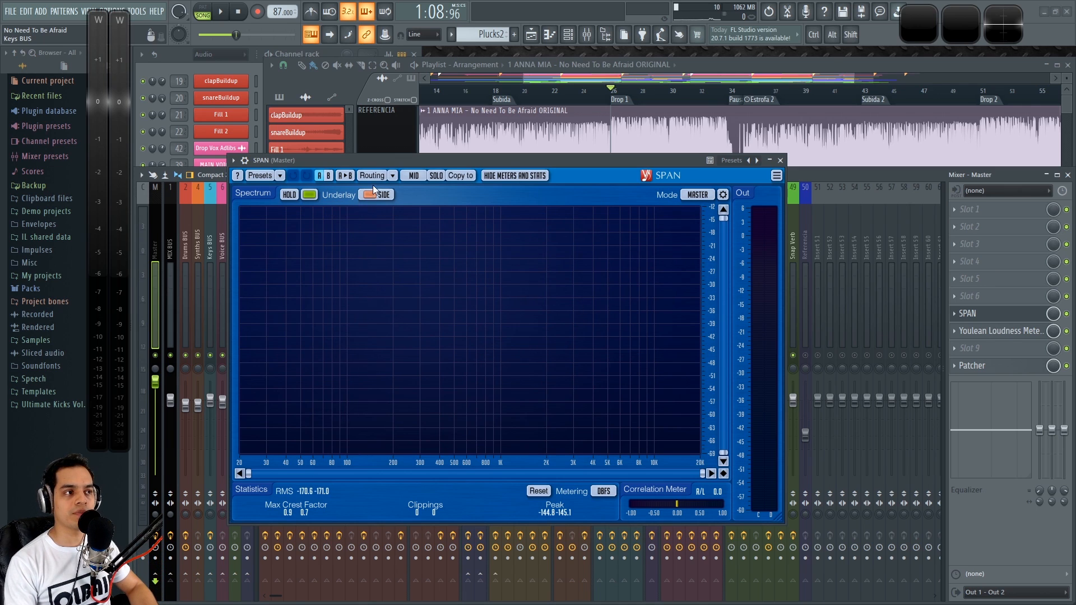
click(393, 176)
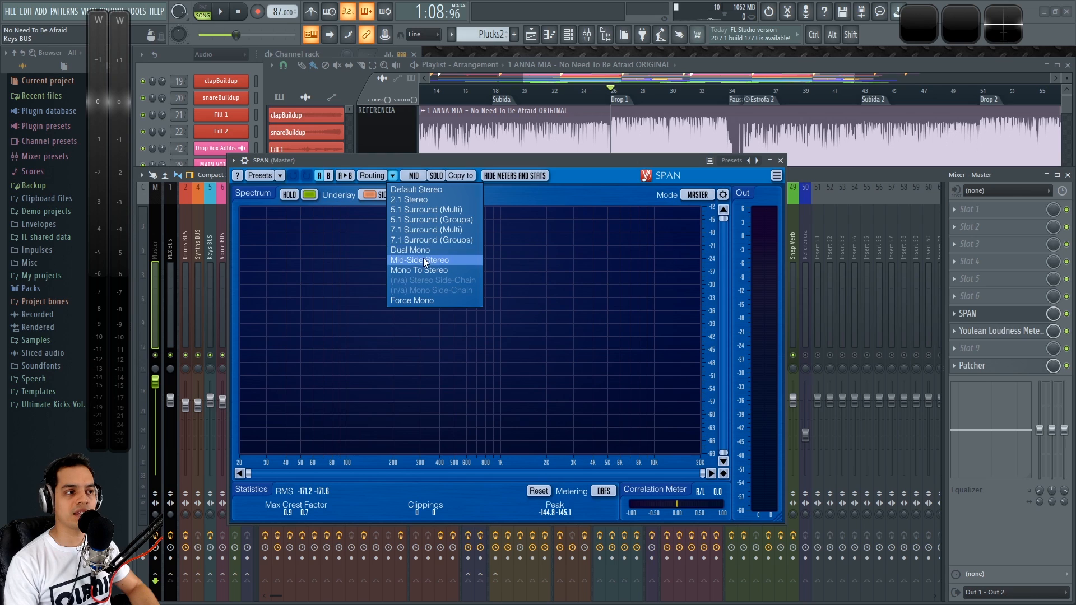
key(Escape)
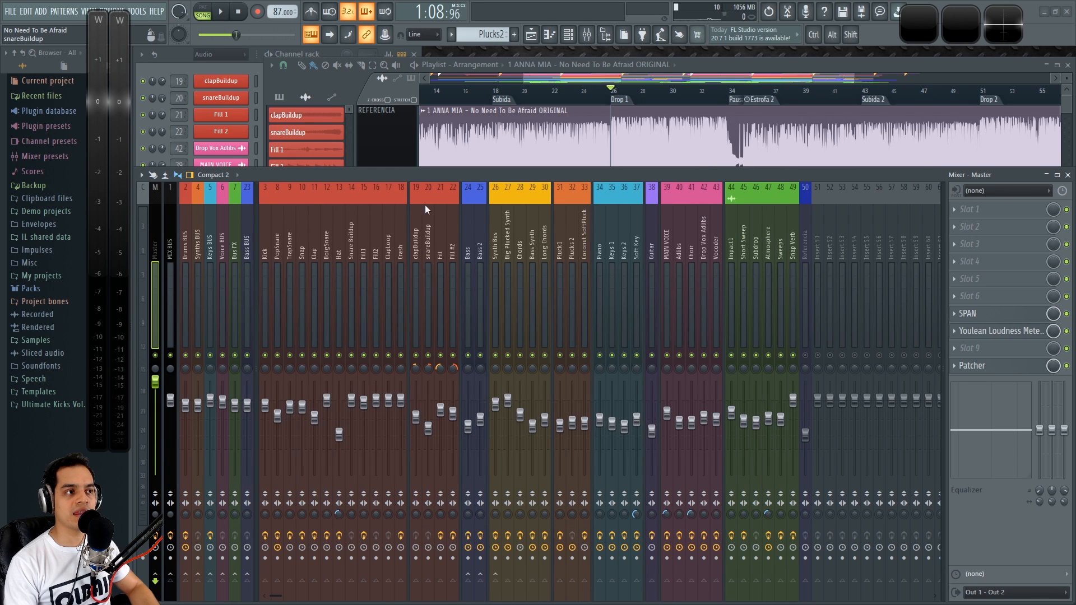
Reopen SPAN on the Master track and analyze the Referencia track's playback with spectrum Hold enabled
click(1004, 313)
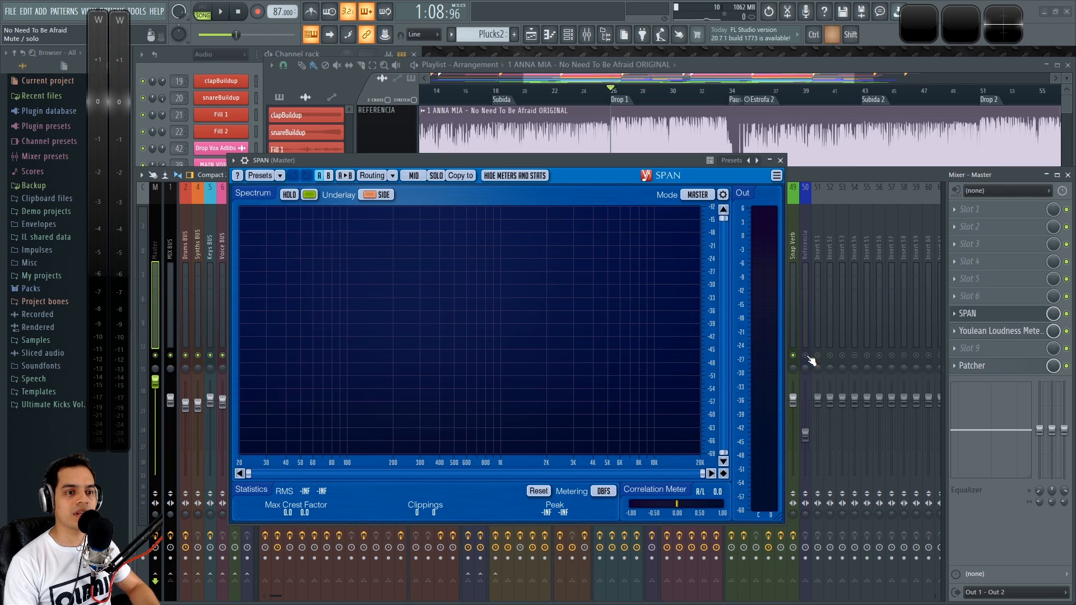
key(space)
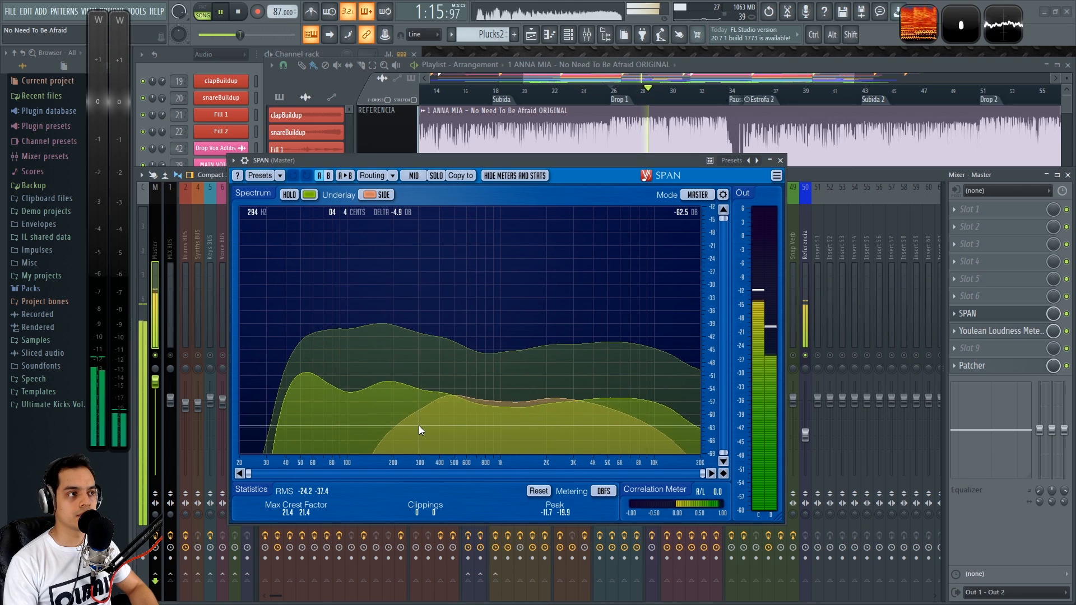
click(290, 195)
key(space)
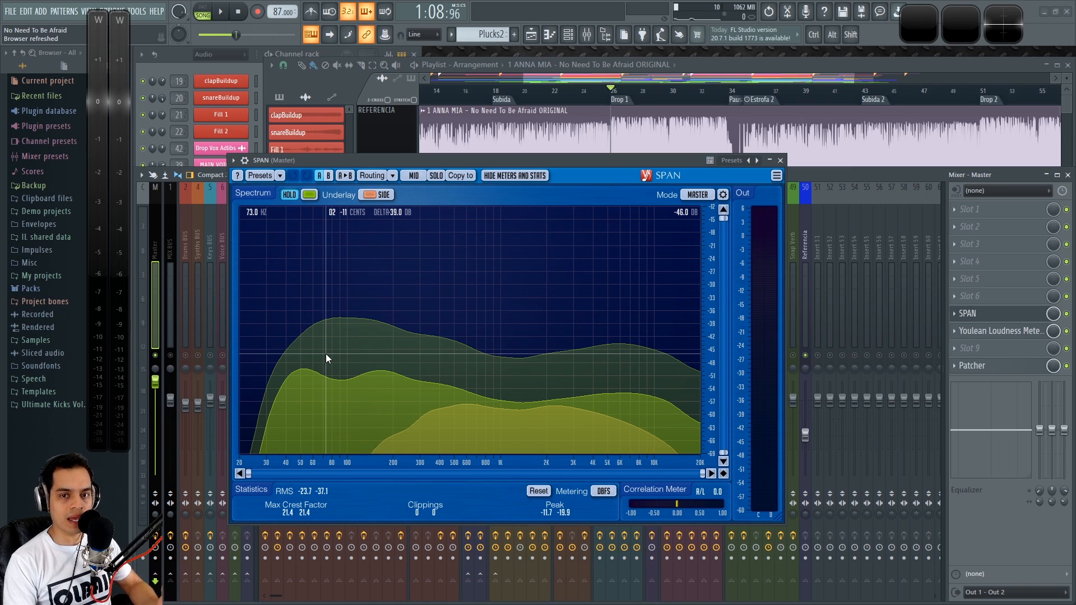
drag(483, 161, 503, 160)
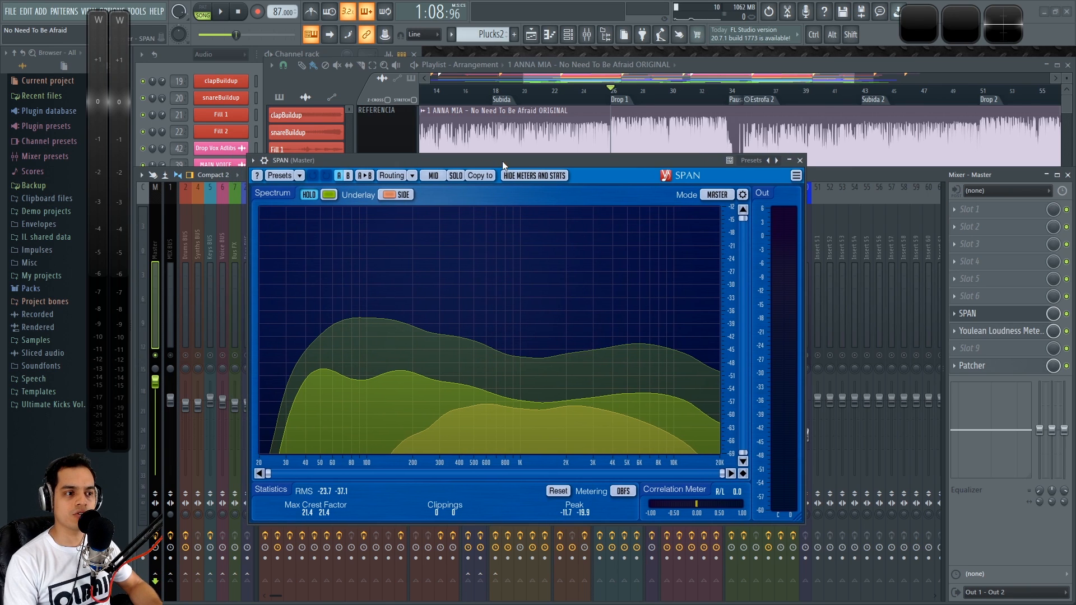
click(801, 161)
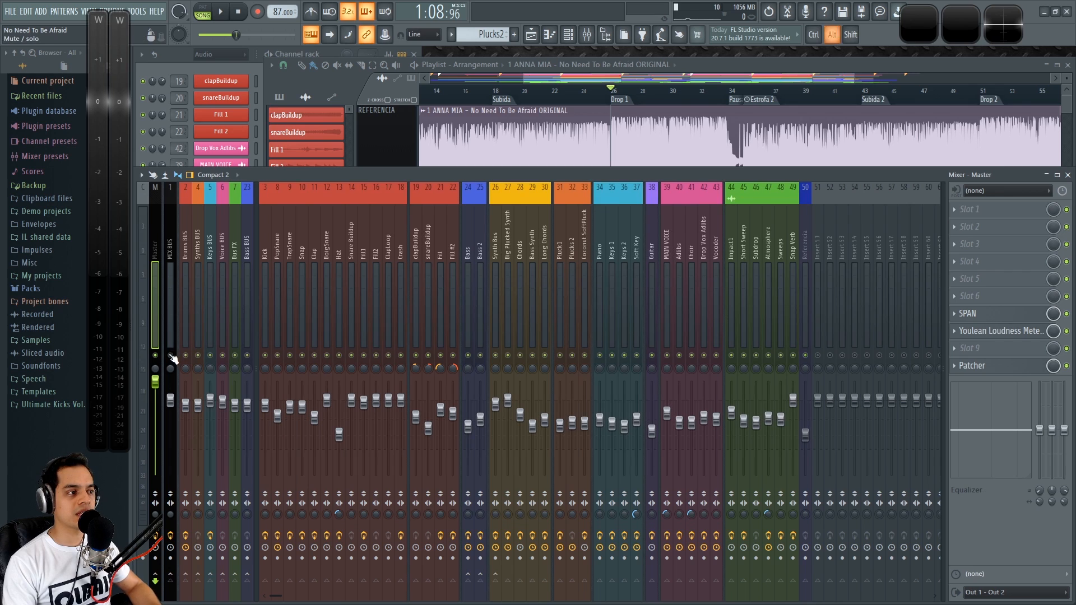
Play a short passage of the mix with the MIX BUS track selected
click(170, 234)
key(space)
key(space)
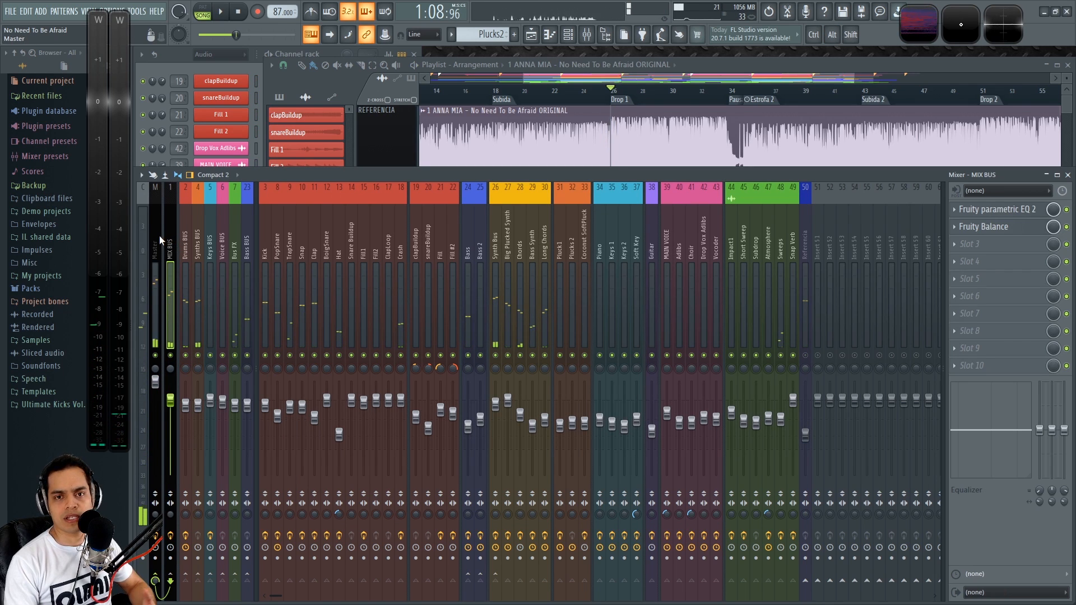
click(159, 235)
click(171, 234)
click(807, 259)
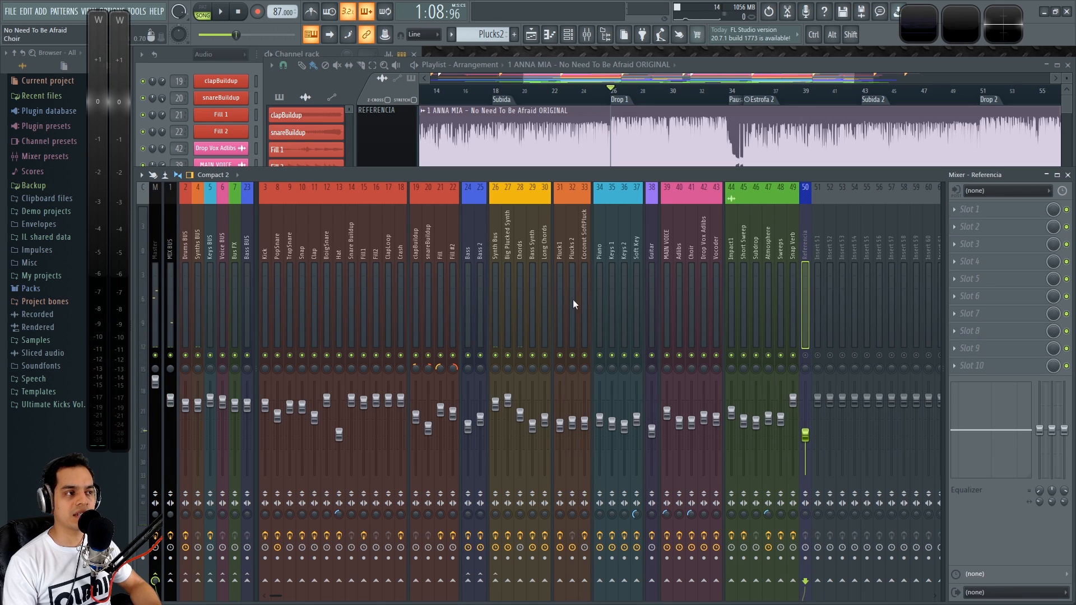
click(169, 235)
click(155, 252)
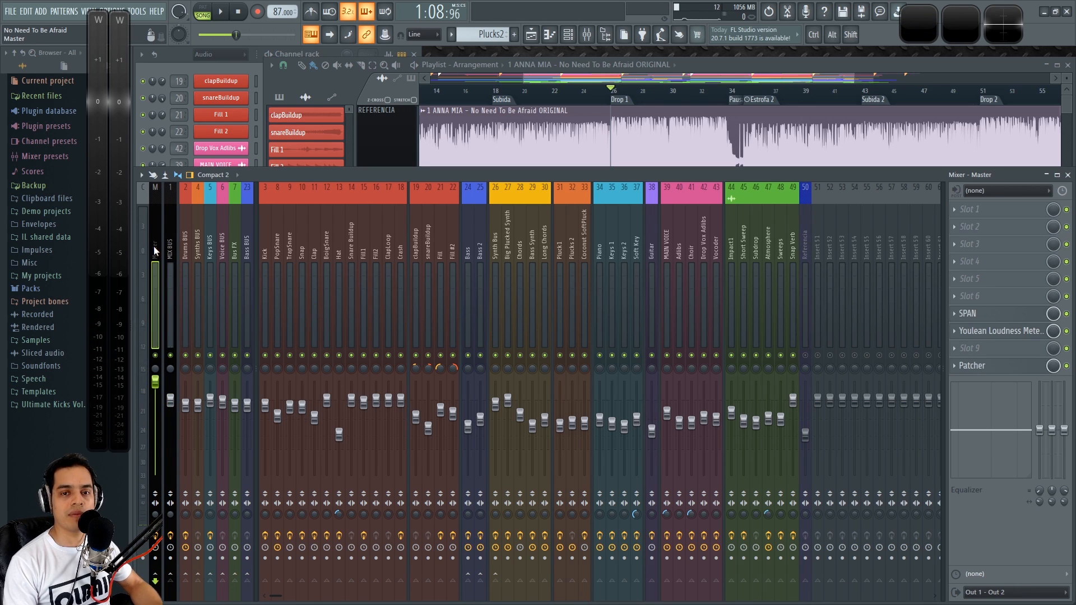
click(170, 237)
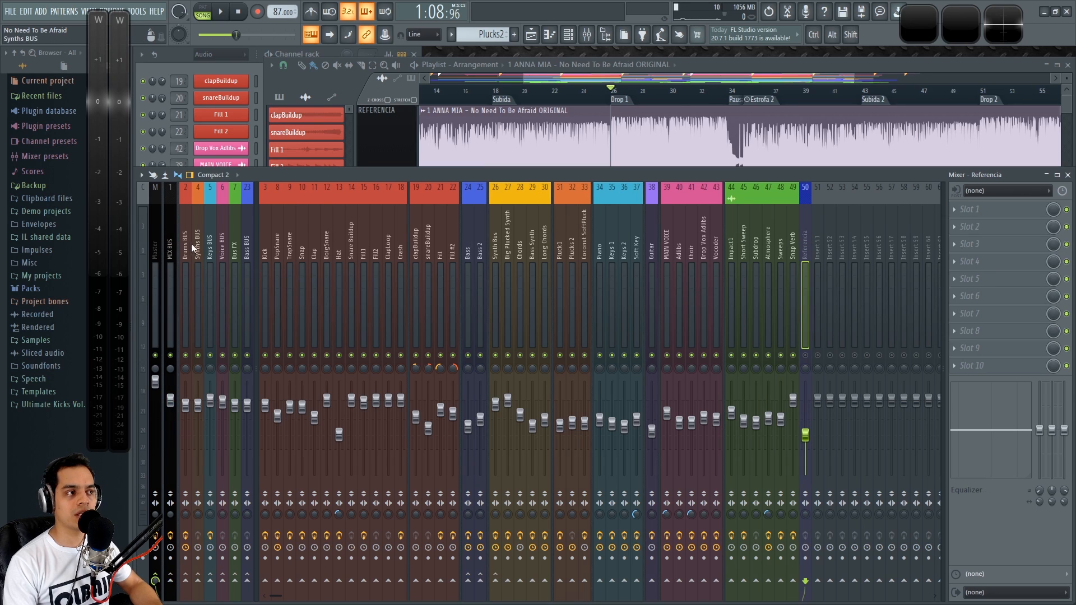
click(169, 235)
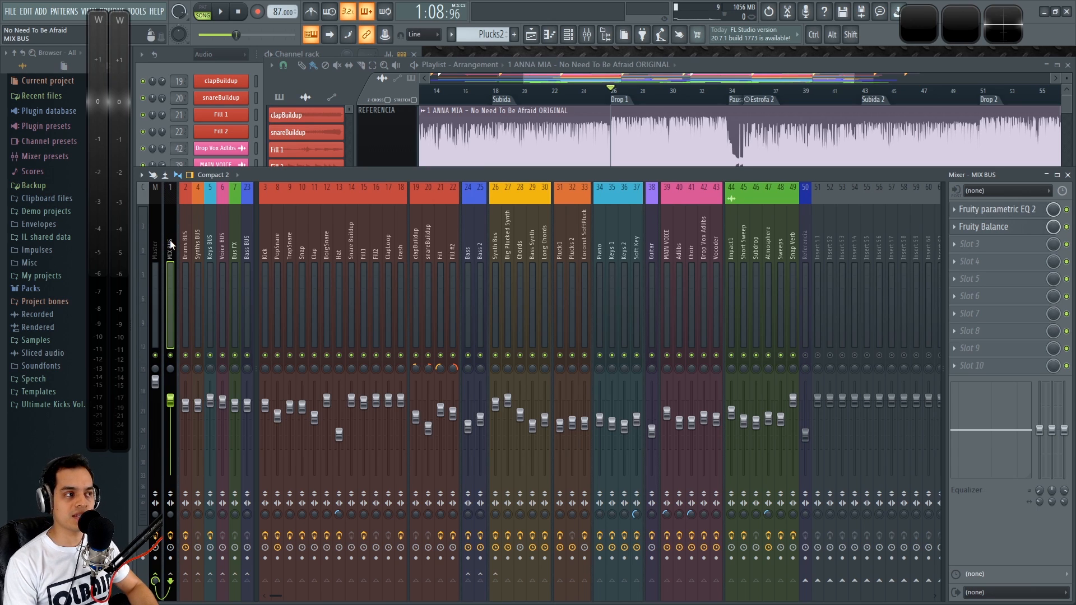
click(184, 240)
click(153, 243)
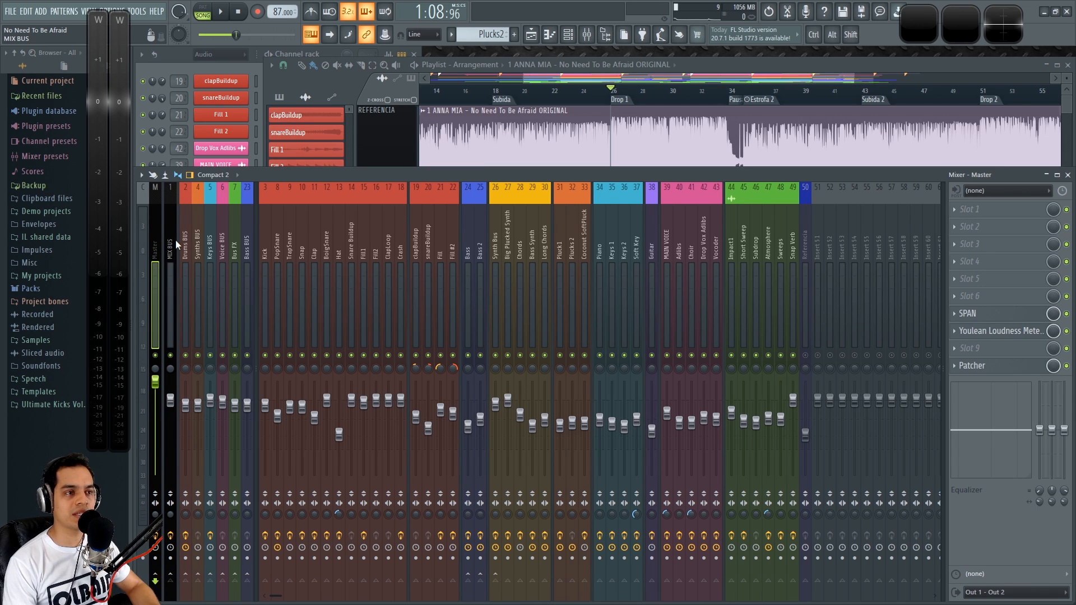
Load Fruity Convolver into slot 4 of the MIX BUS with the Linear phase EQ (short latency) preset
click(174, 240)
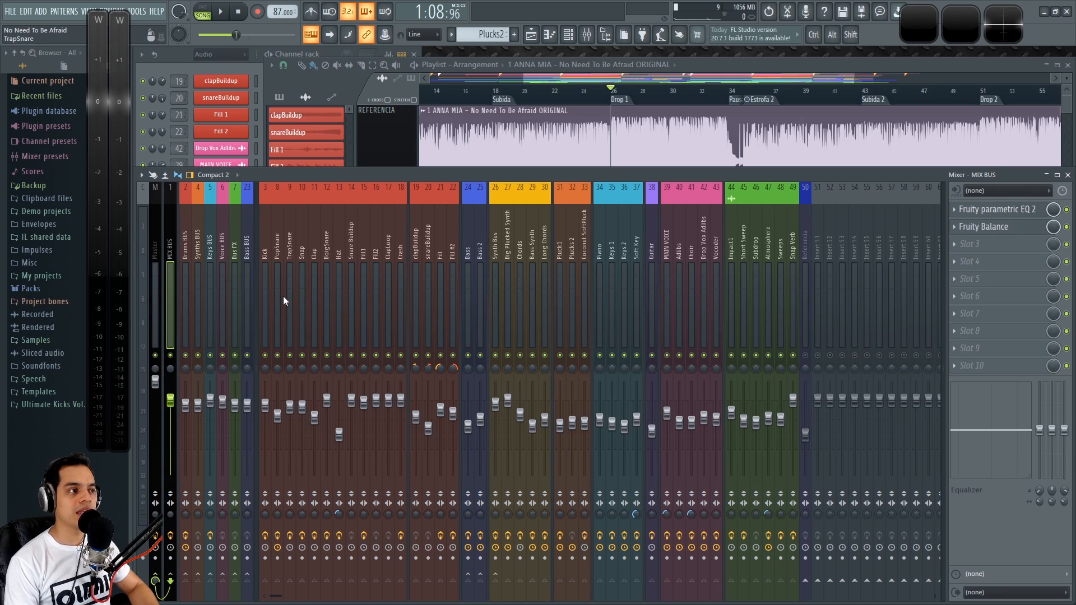
click(961, 268)
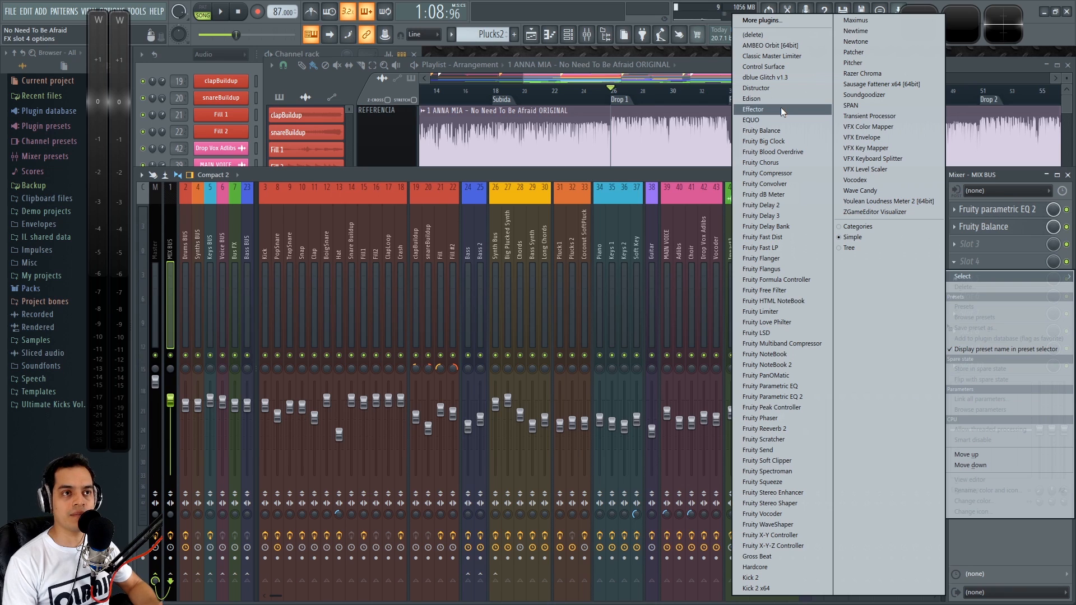
click(779, 183)
drag(528, 214, 616, 184)
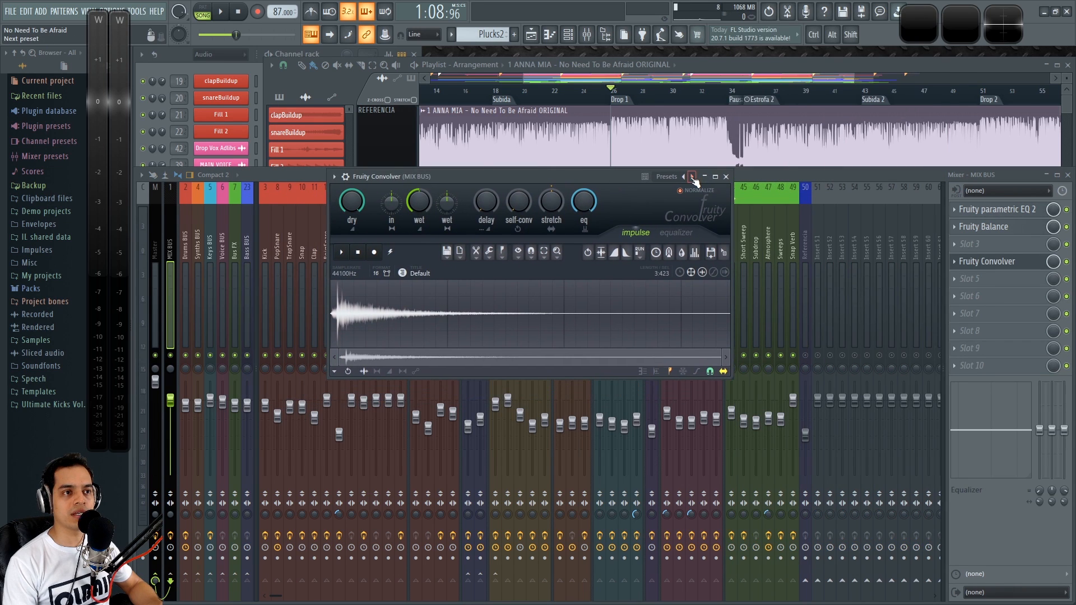
click(670, 176)
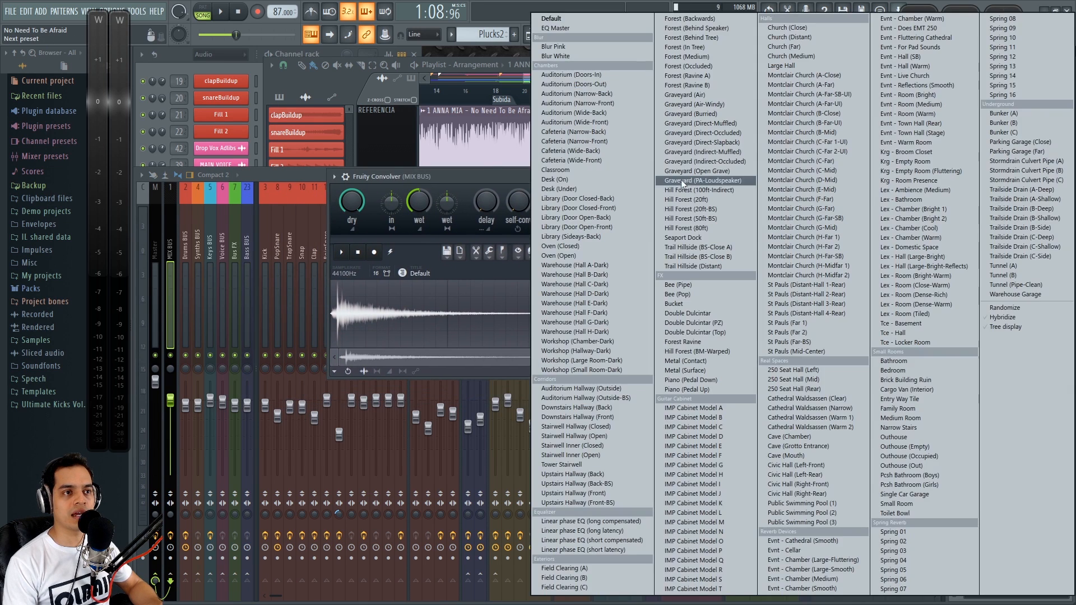
click(586, 550)
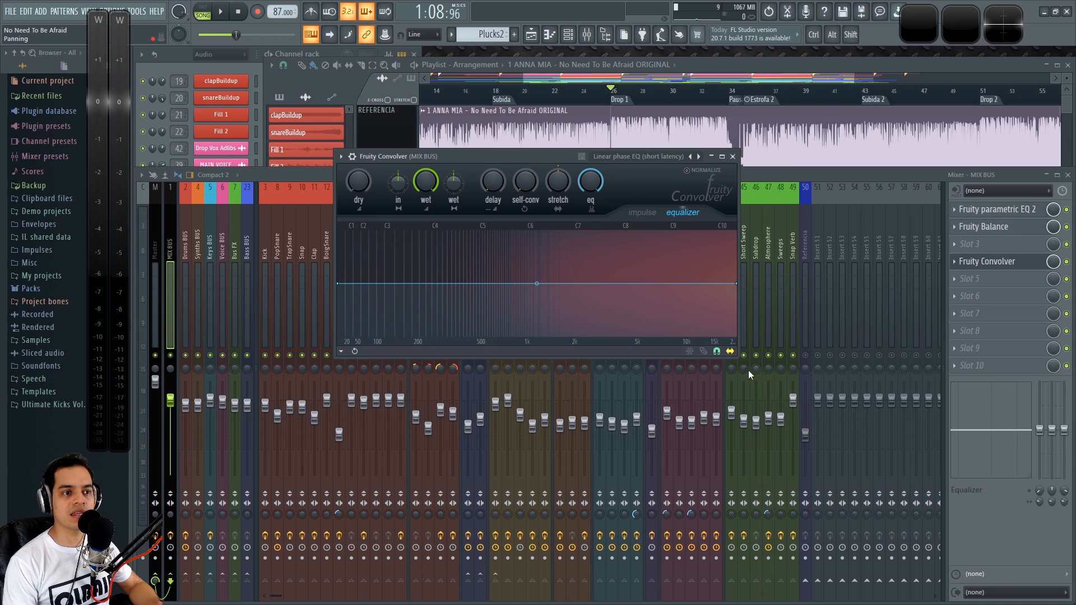
Enlarge the Fruity Convolver window and move it up over the playlist
drag(736, 356, 876, 480)
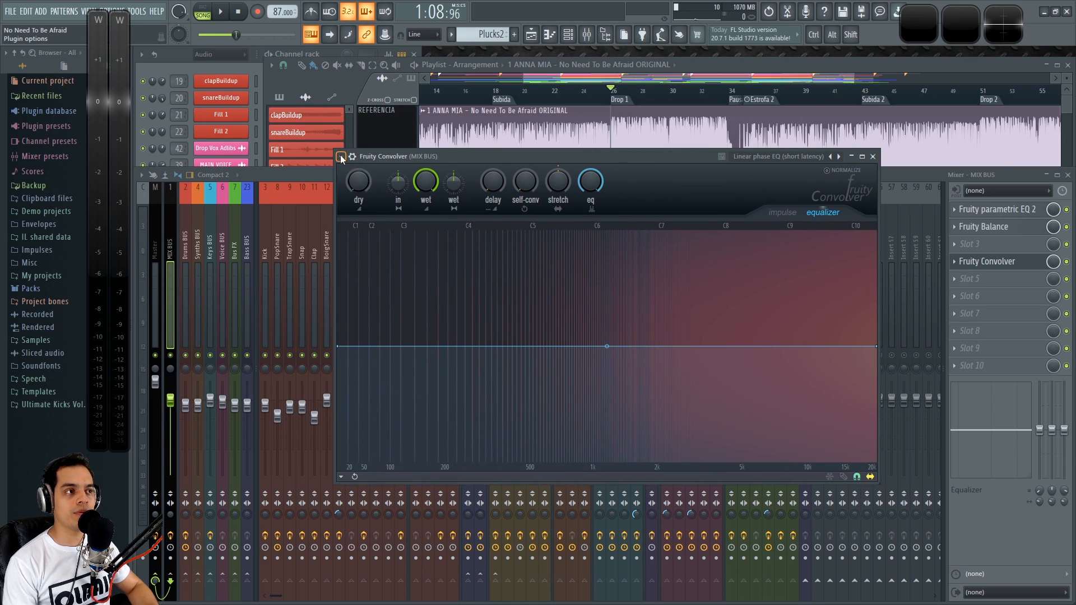
click(341, 157)
click(376, 395)
drag(580, 156, 567, 130)
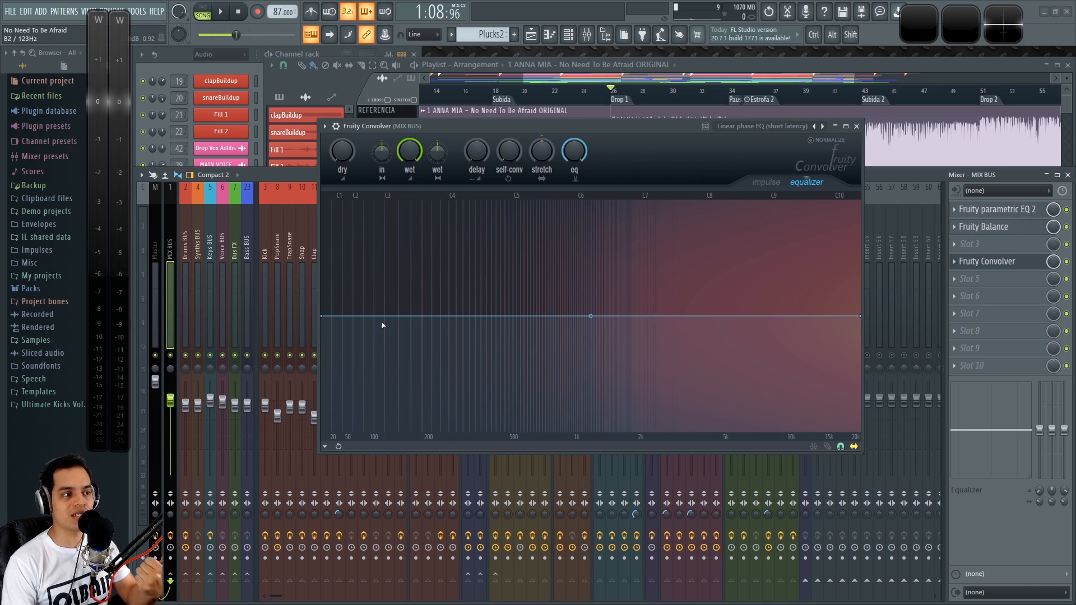
Add a point near each end of the Convolver's equalizer curve, roll off the lows below about 44 Hz, and listen
right_click(365, 317)
right_click(852, 317)
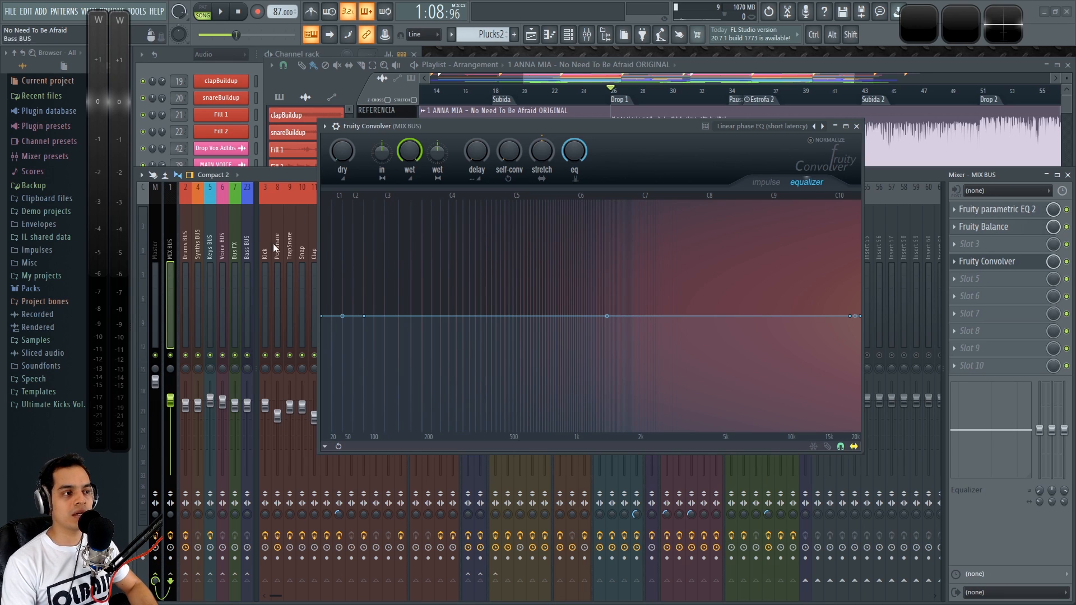
mouse_move(365, 318)
mouse_down()
mouse_move(326, 315)
mouse_move(356, 314)
mouse_move(344, 317)
mouse_up()
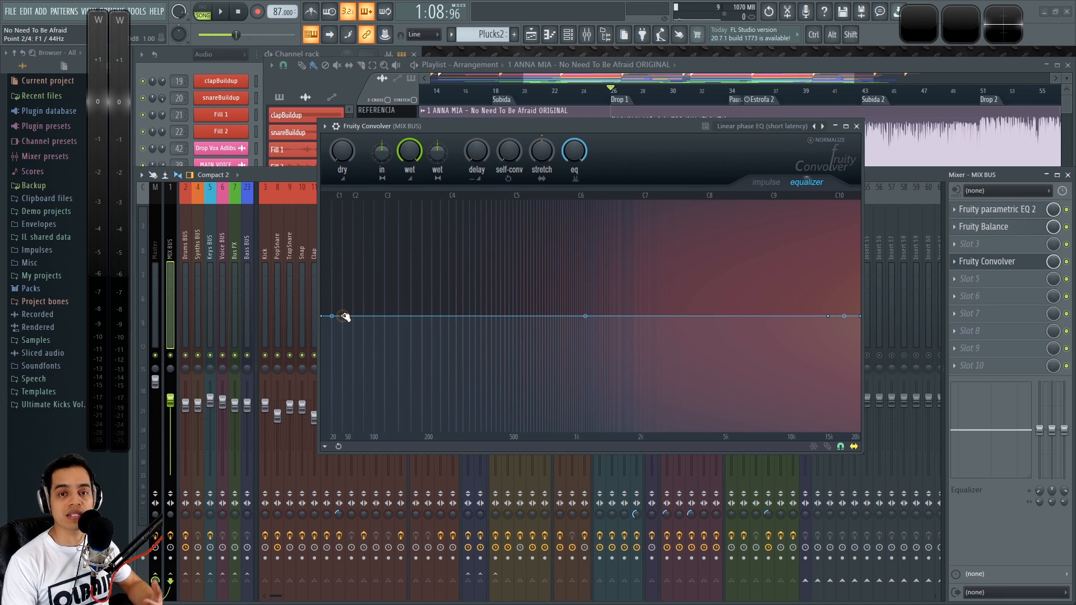
drag(322, 316, 335, 447)
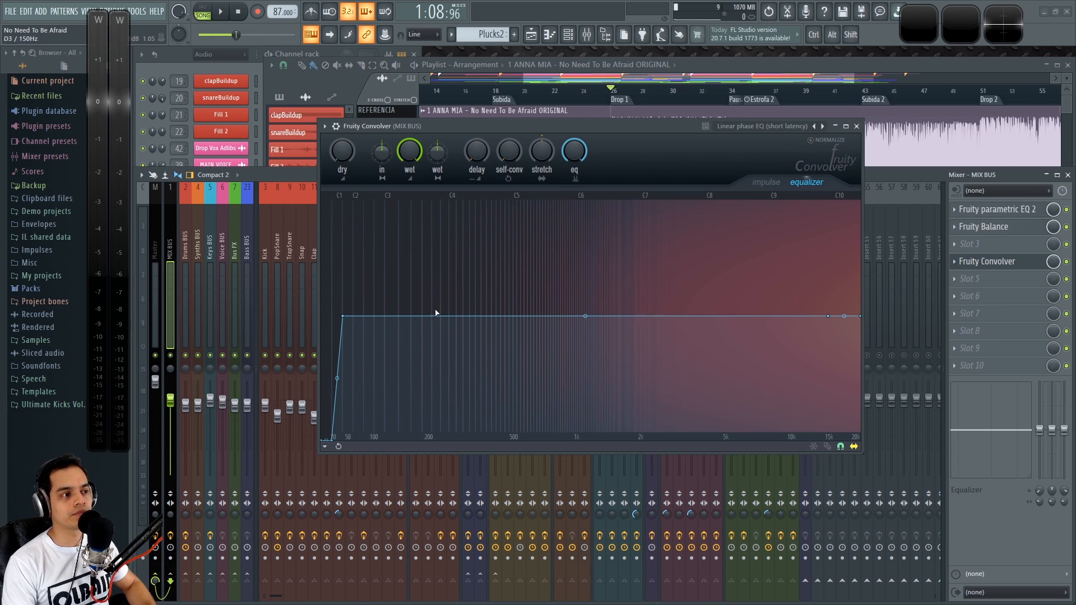
key(space)
key(space)
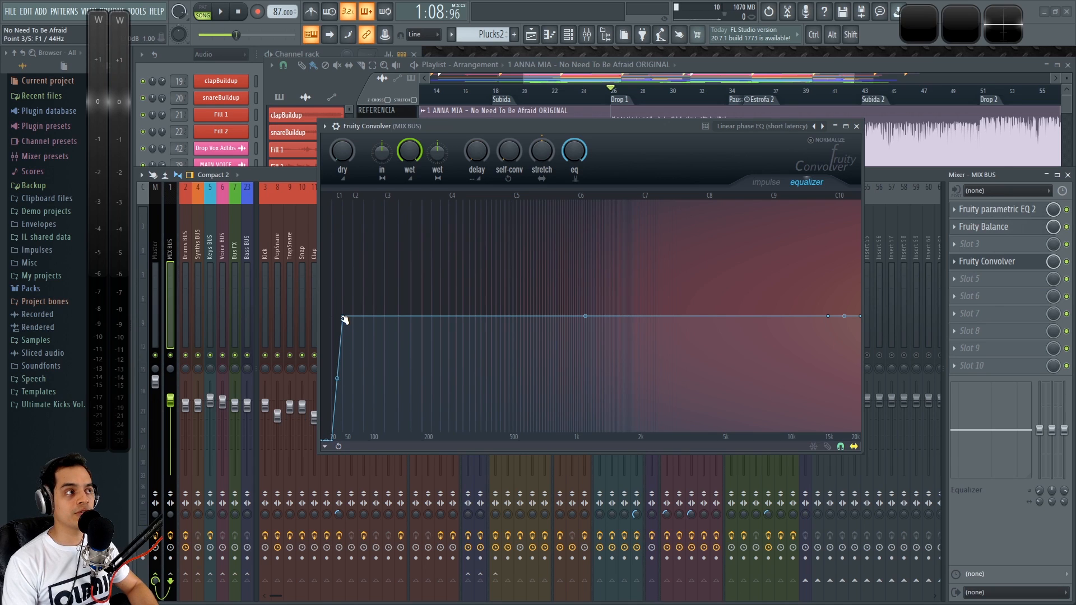
Bend the low-cut slope of the equalizer curve upward and listen to the change
drag(337, 379, 337, 334)
key(space)
key(space)
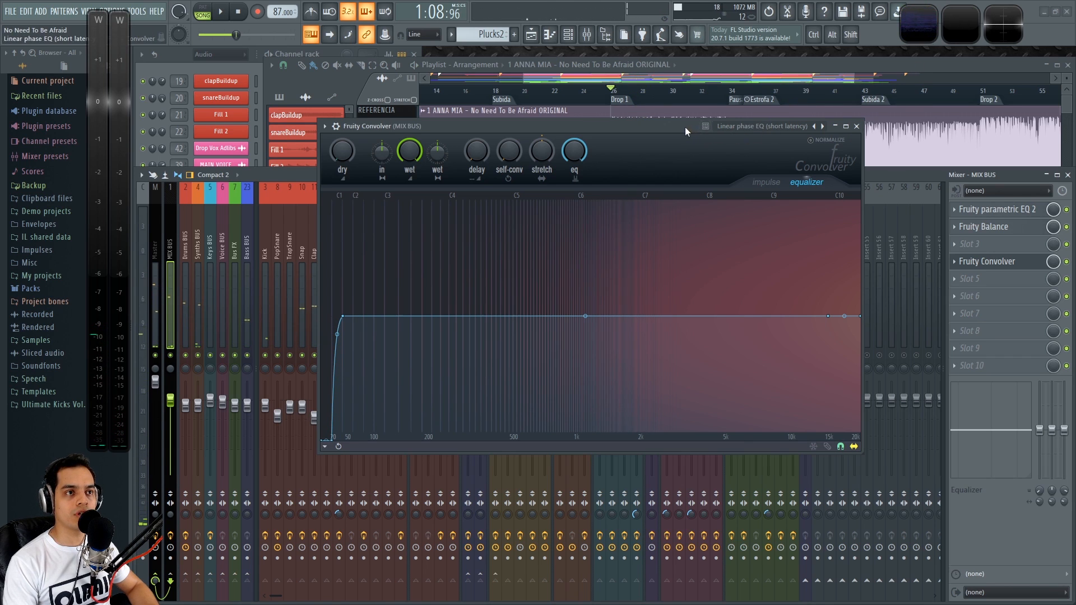
Place the Wave Candy spectrogram beside the Convolver and play the mix to examine its low frequencies
drag(685, 127, 602, 105)
click(923, 30)
drag(853, 202, 876, 151)
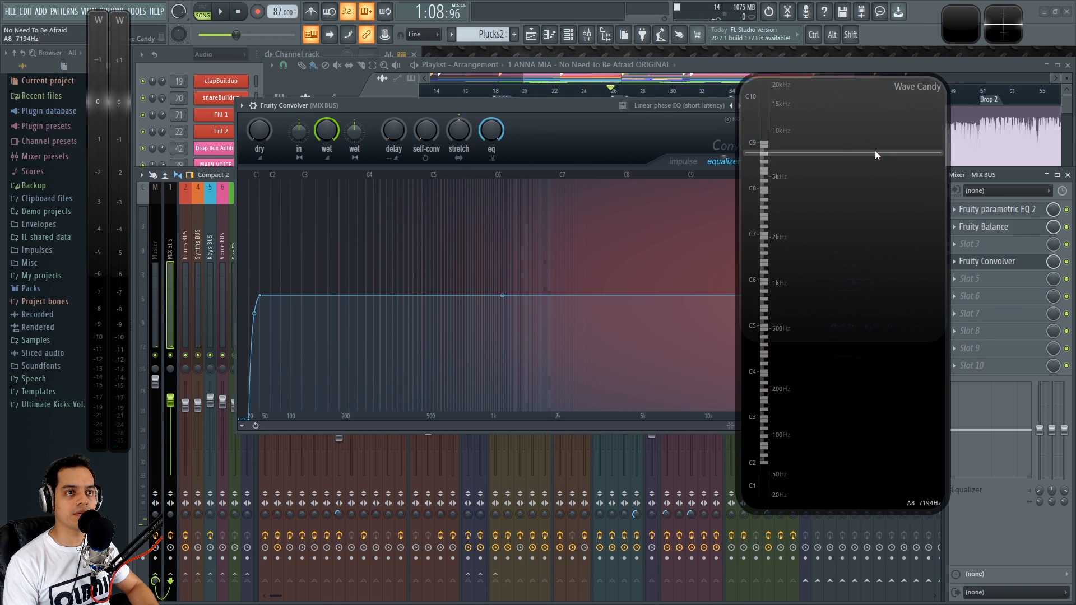
key(space)
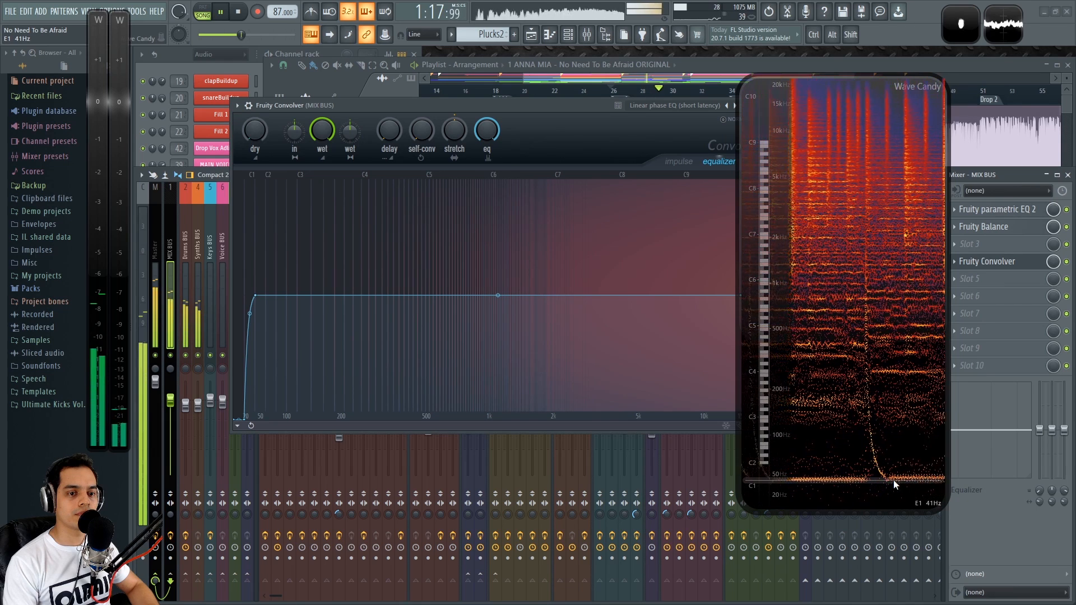
Play the mix again and examine its lowest frequencies around 37–41 Hz on the Wave Candy spectrogram
key(space)
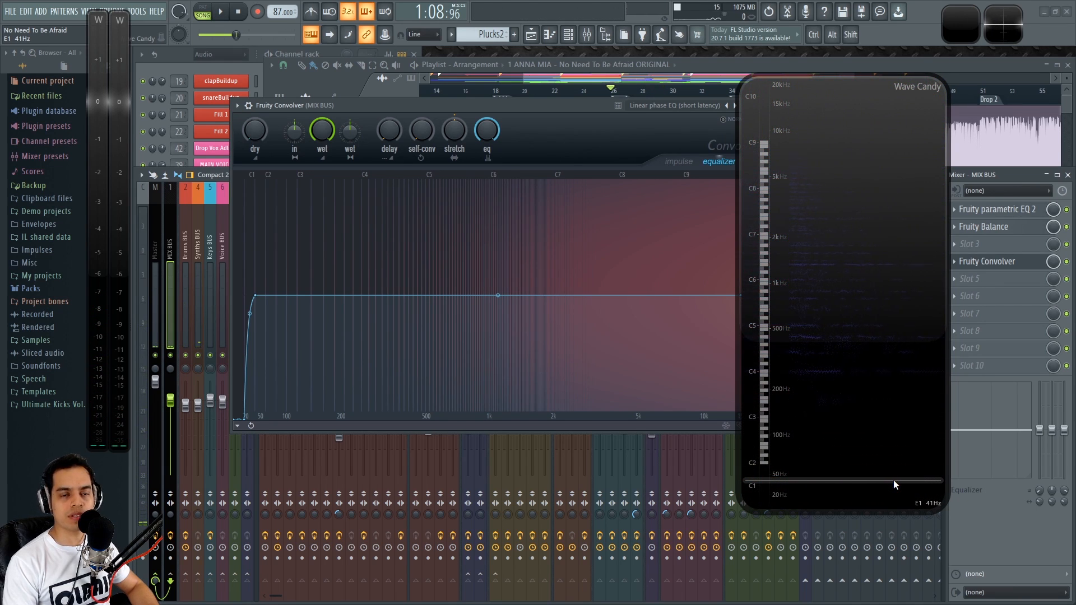
key(space)
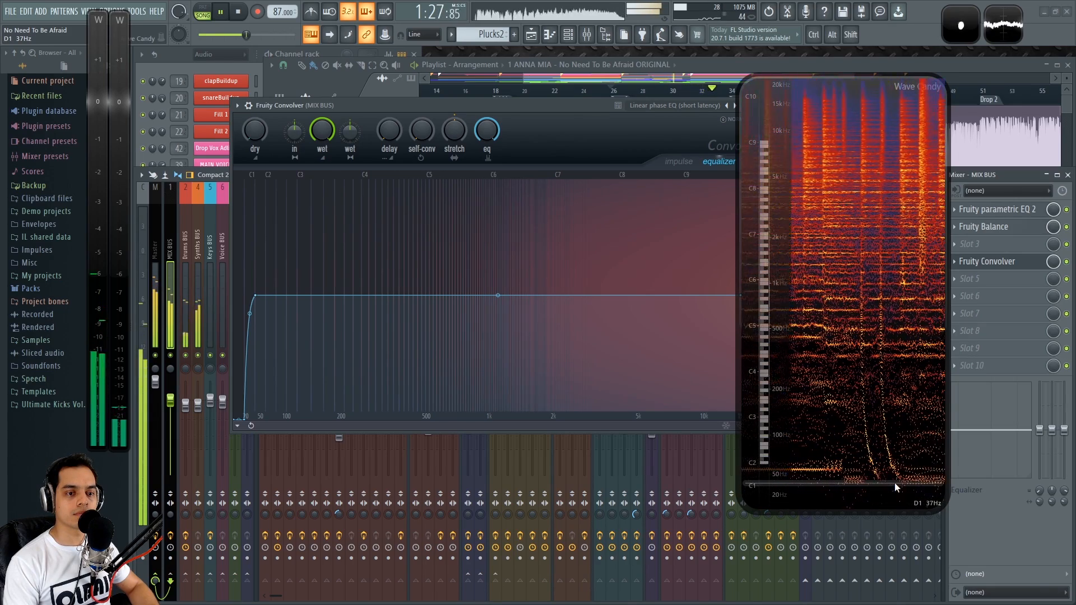
key(space)
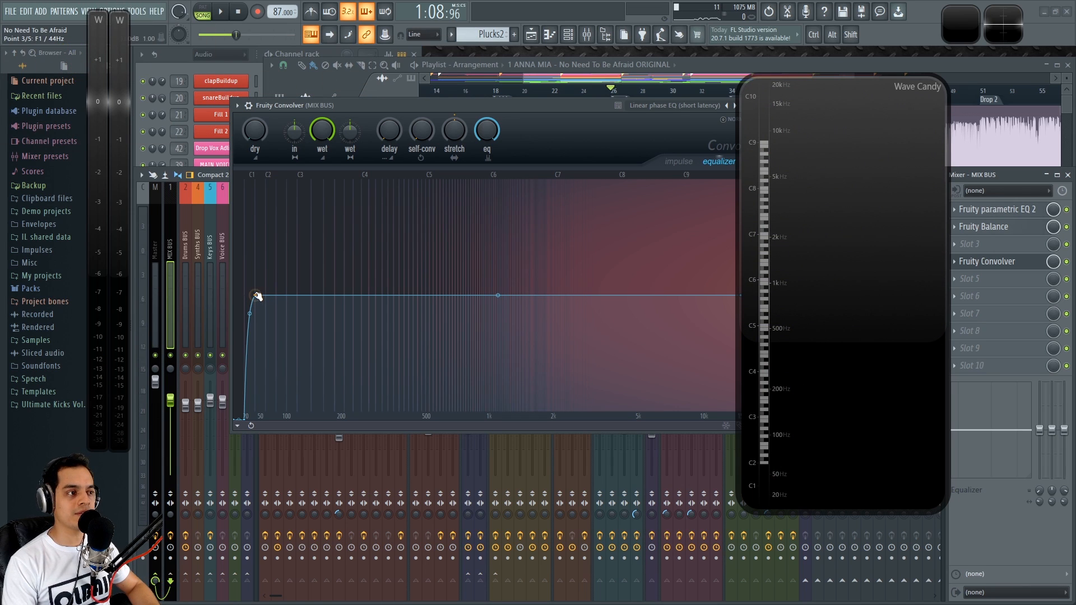
Move the Convolver's low-cut corner point down to about 36 Hz, bend its slope steeply downward, and listen to the result
key(alt)
drag(257, 296, 253, 296)
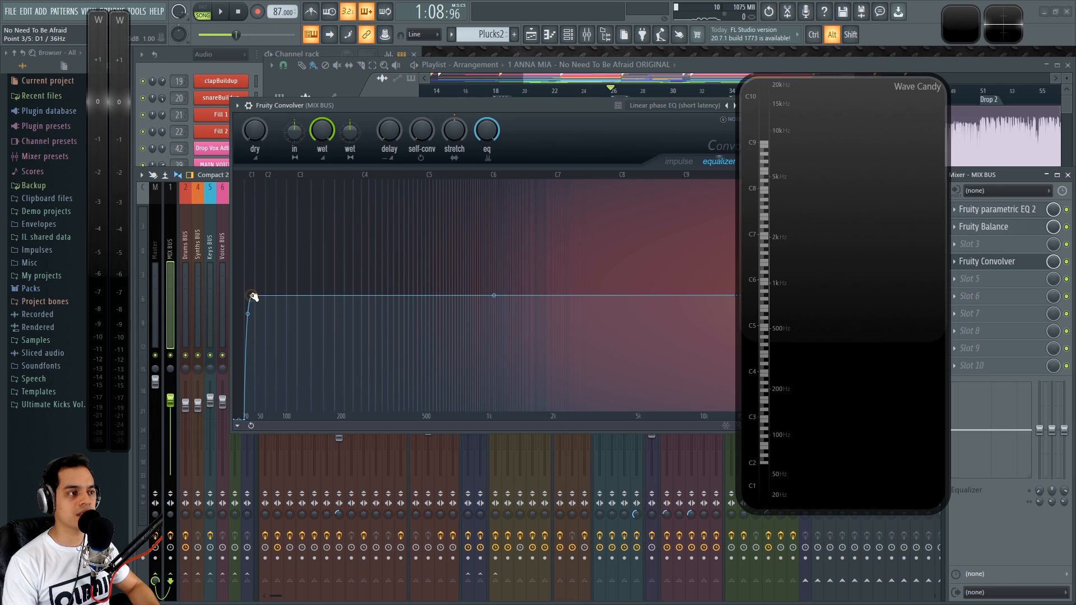
drag(248, 314, 248, 412)
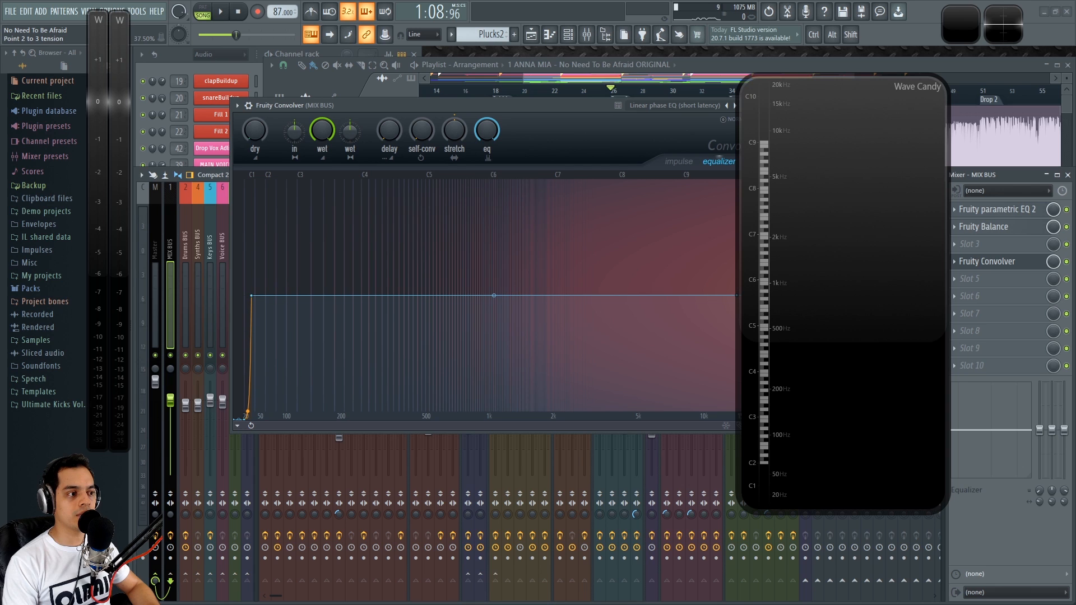
key(space)
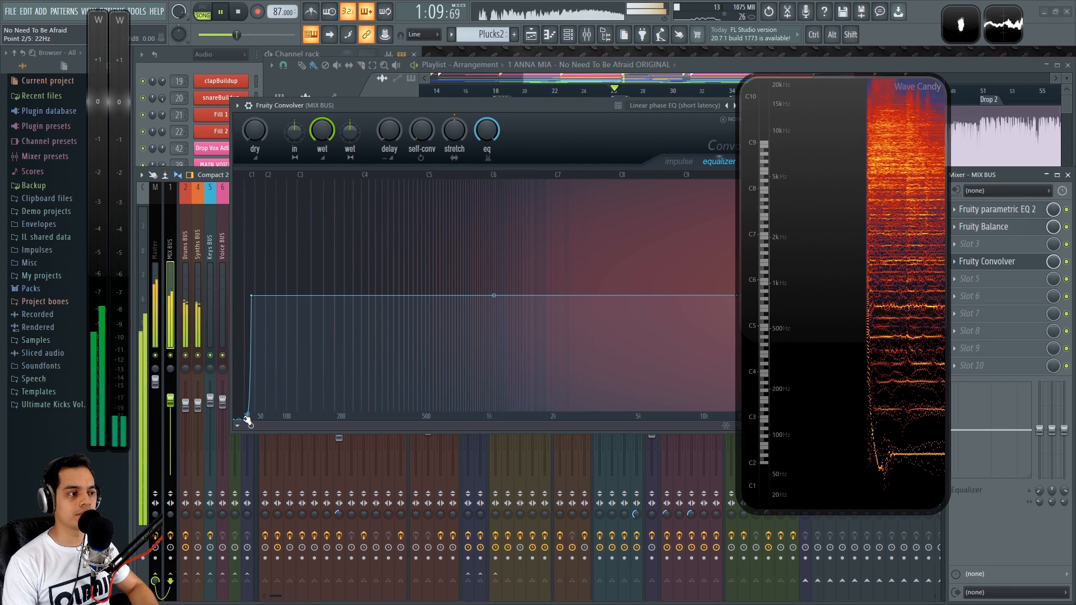
key(space)
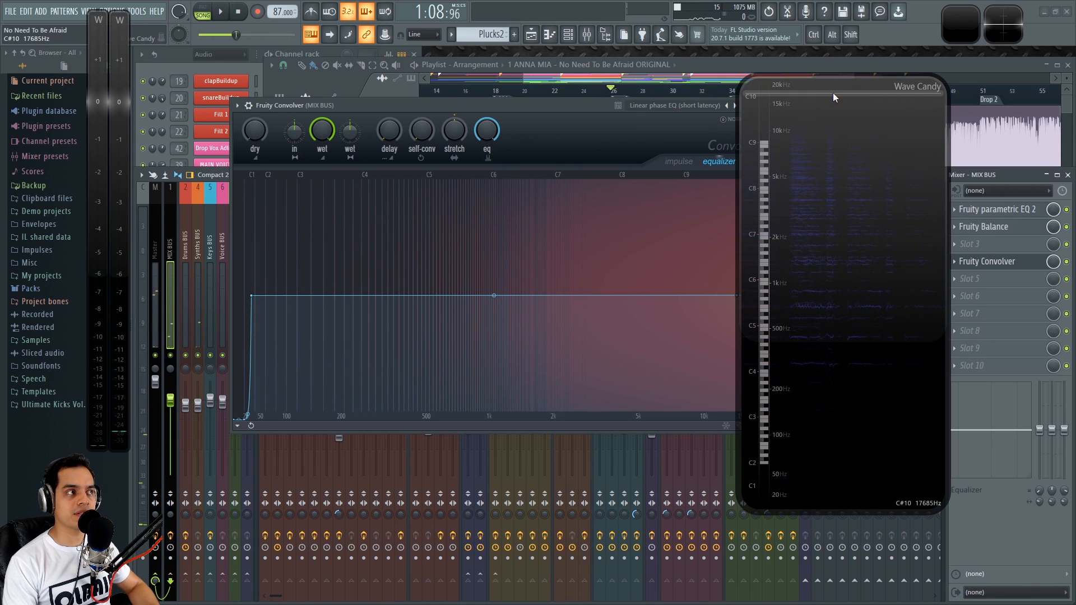
Separate the Convolver and Wave Candy windows, and pull down the equalizer curve's high end to cut above about 19.5 kHz
drag(537, 103, 472, 106)
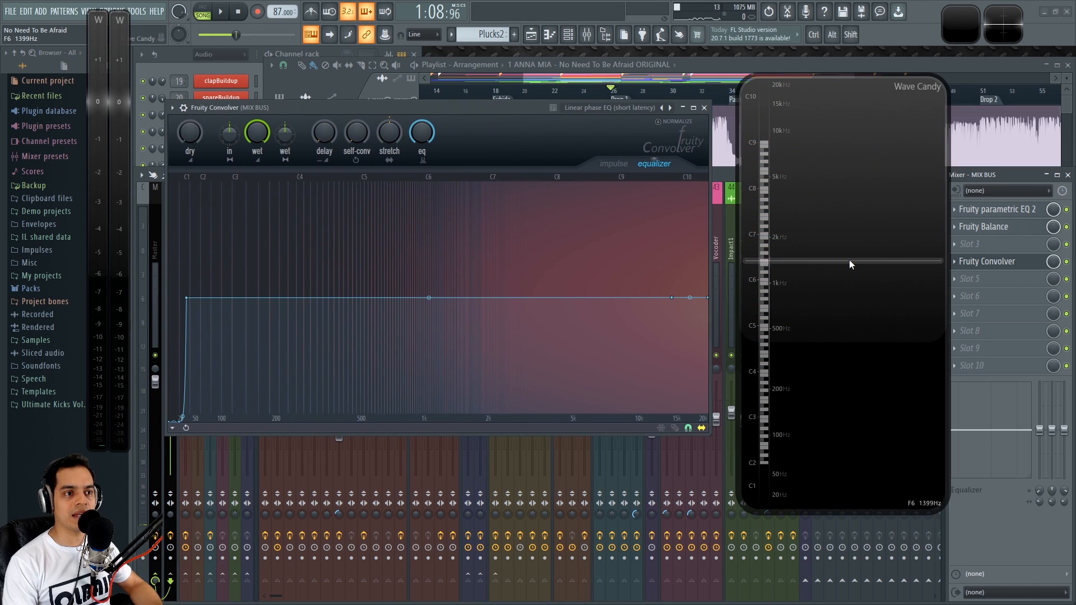
drag(853, 263, 892, 262)
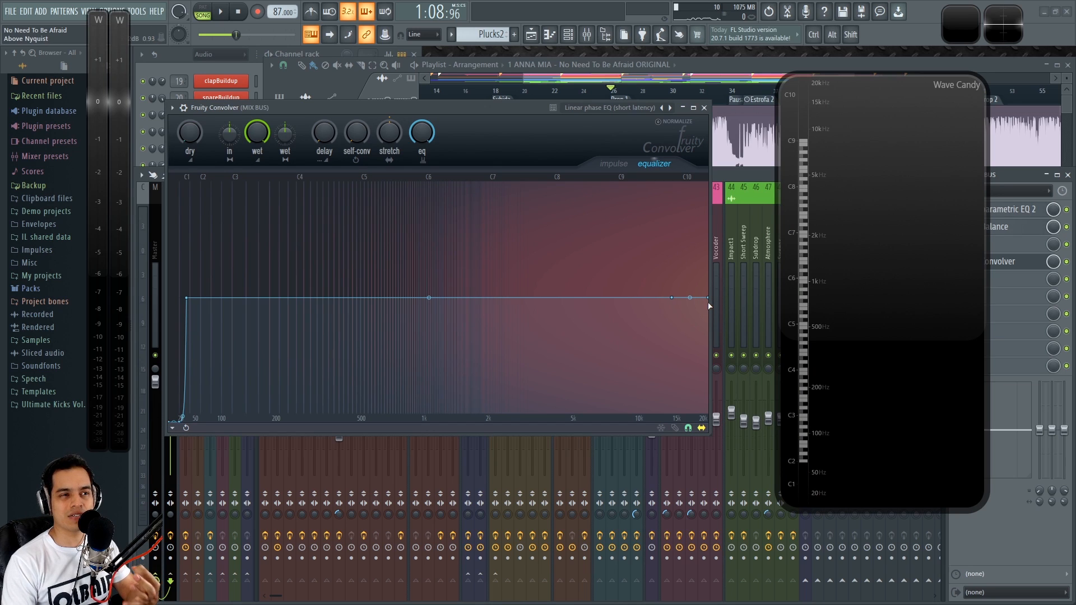
drag(709, 301, 708, 441)
right_click(699, 422)
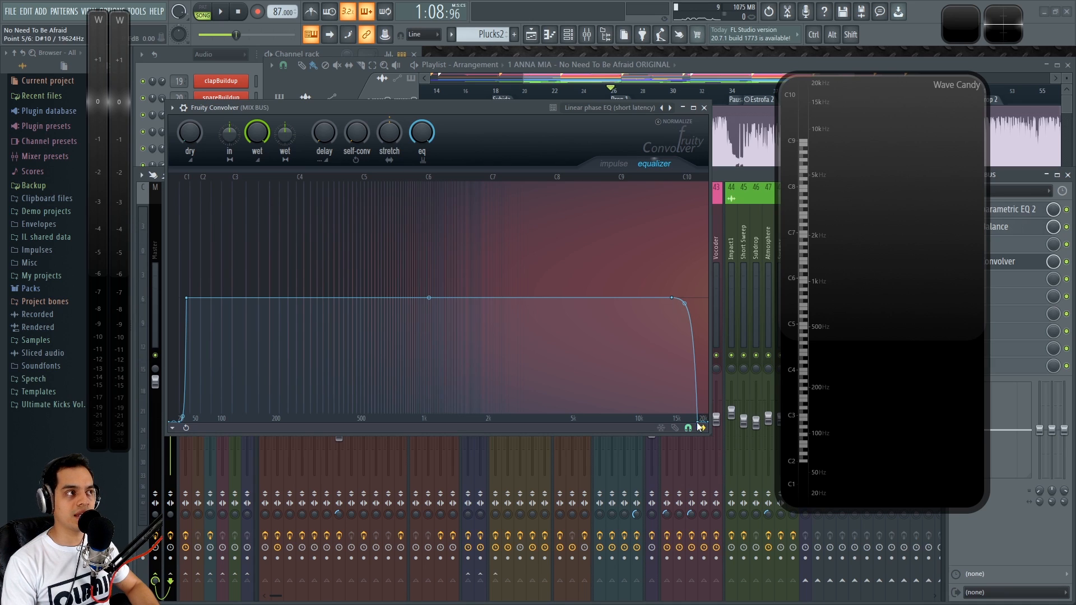
drag(700, 425, 700, 426)
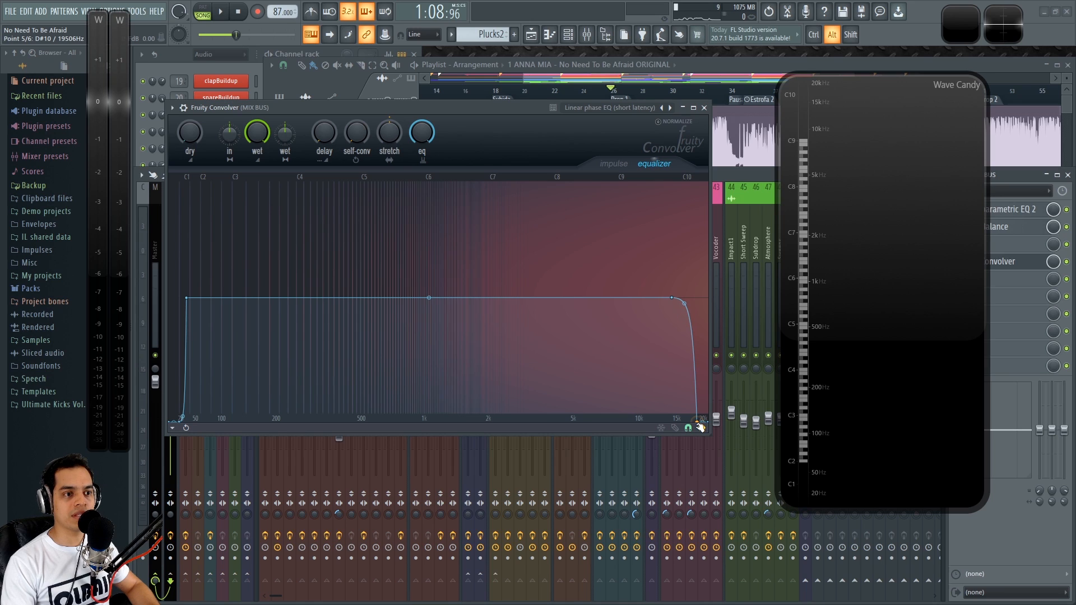
drag(701, 427, 699, 426)
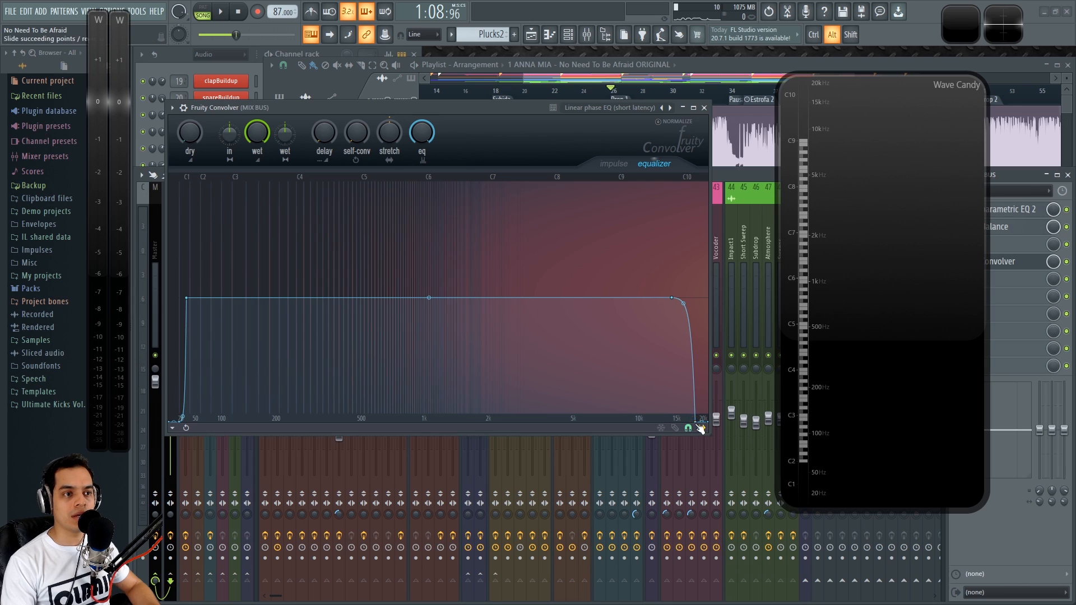
Shift the high-cut's corner point closer to the top end, bend the slope to 28% tension, and listen
drag(674, 300, 688, 300)
drag(691, 300, 680, 302)
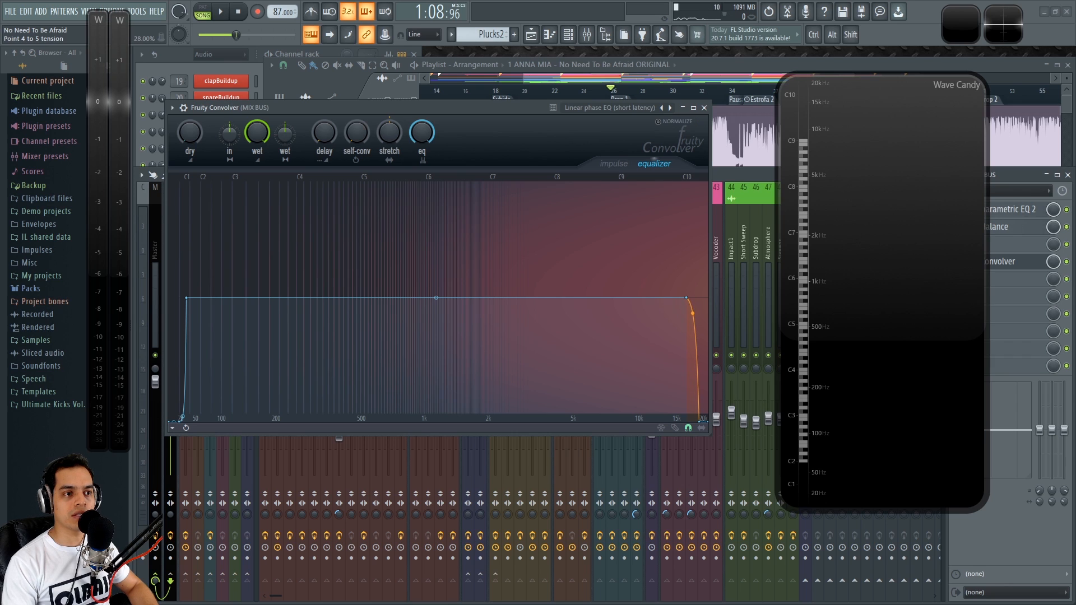
key(space)
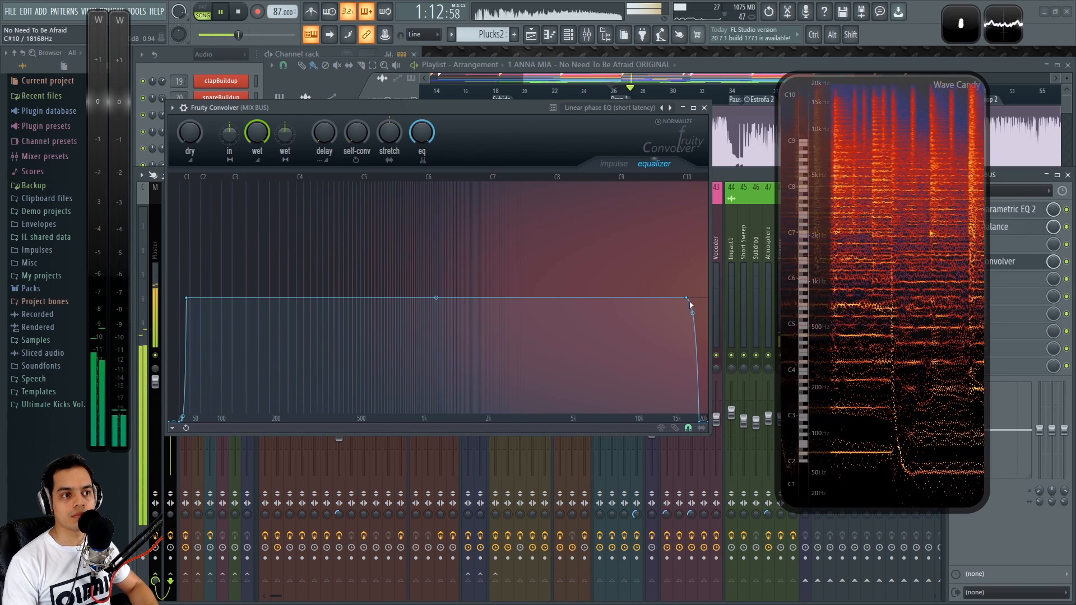
key(space)
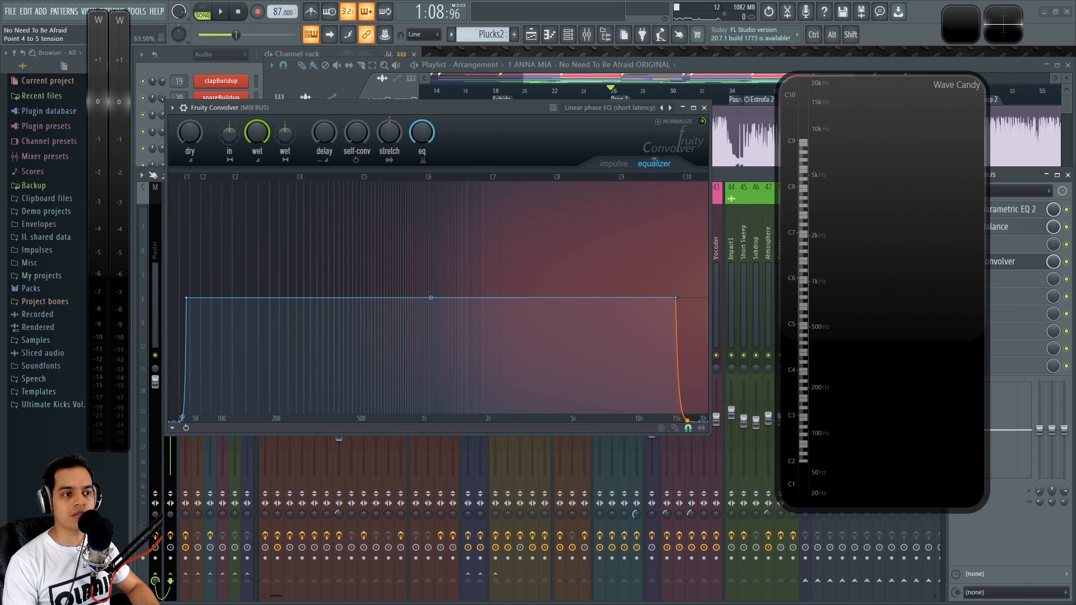
Alternate the high-cut slope between an inward and an outward bend while the mix plays, settling on a gentle outward roll-off at about 39% tension
key(space)
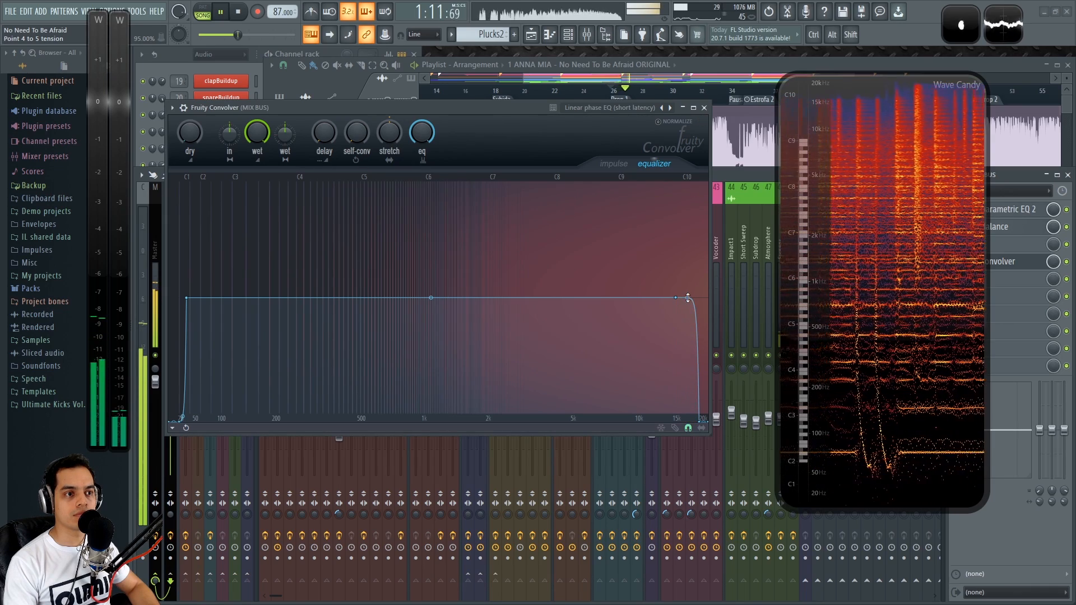
drag(688, 420, 687, 301)
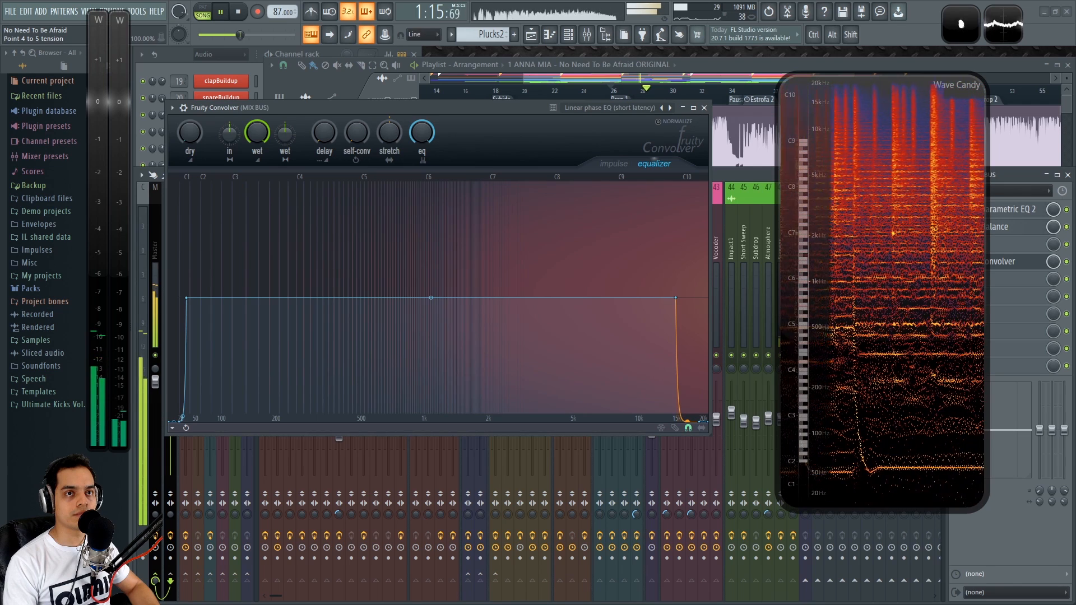
key(space)
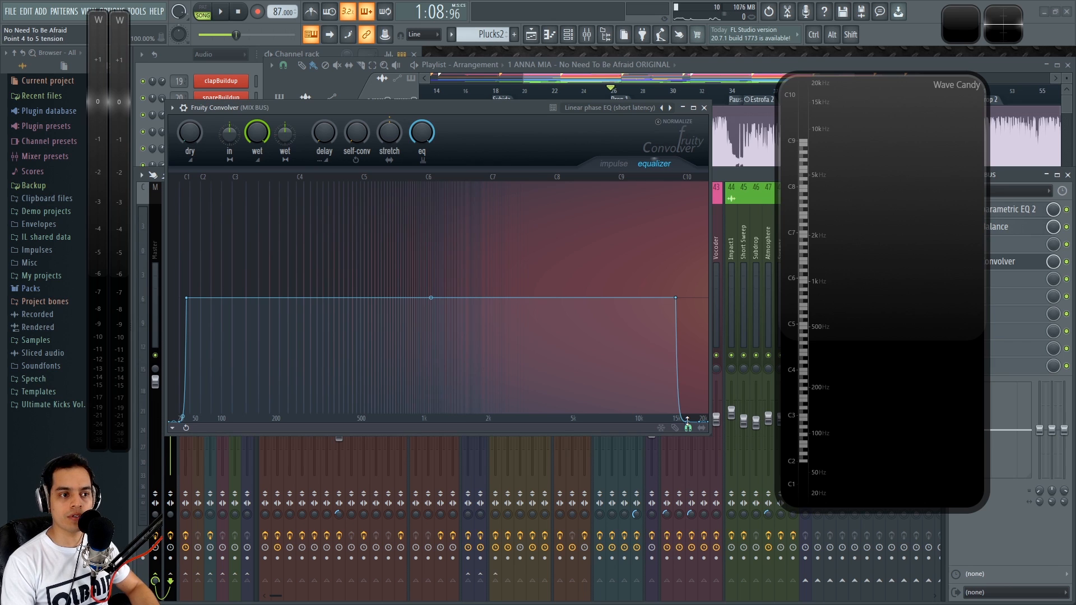
key(space)
drag(687, 421, 688, 297)
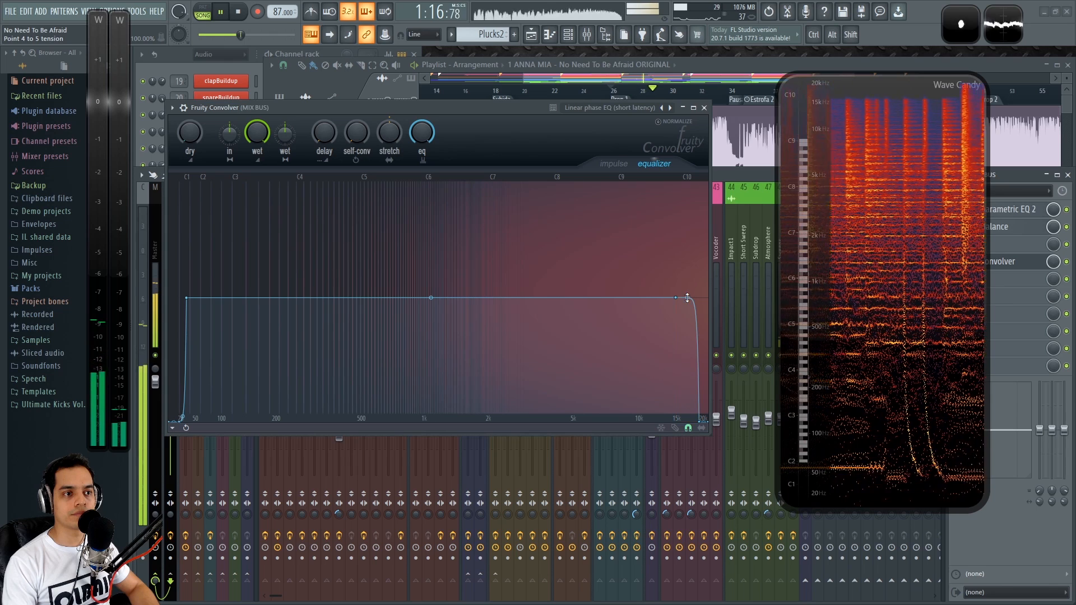
key(space)
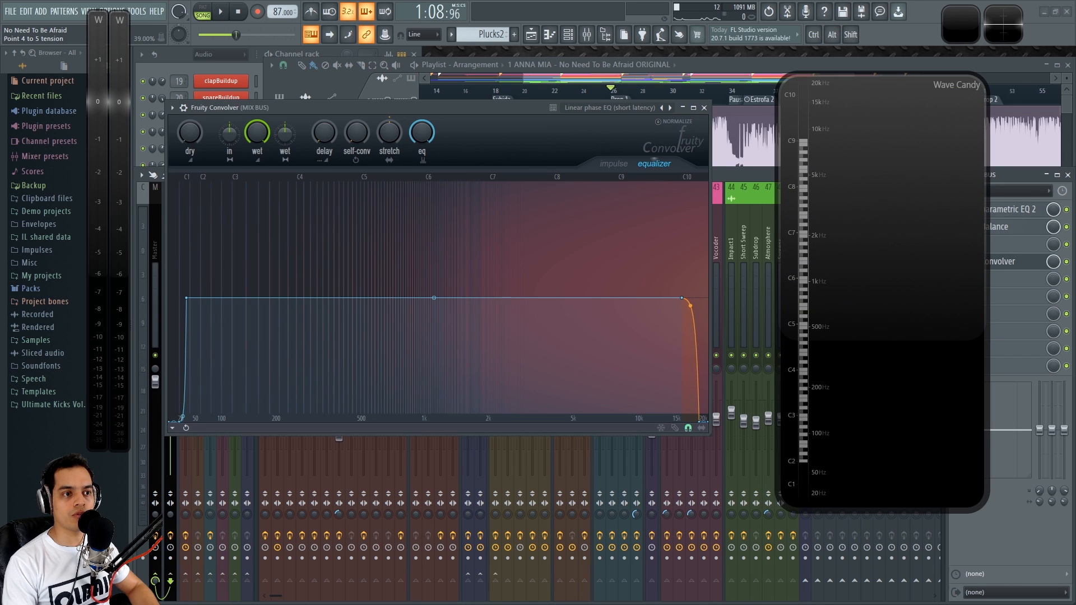
key(space)
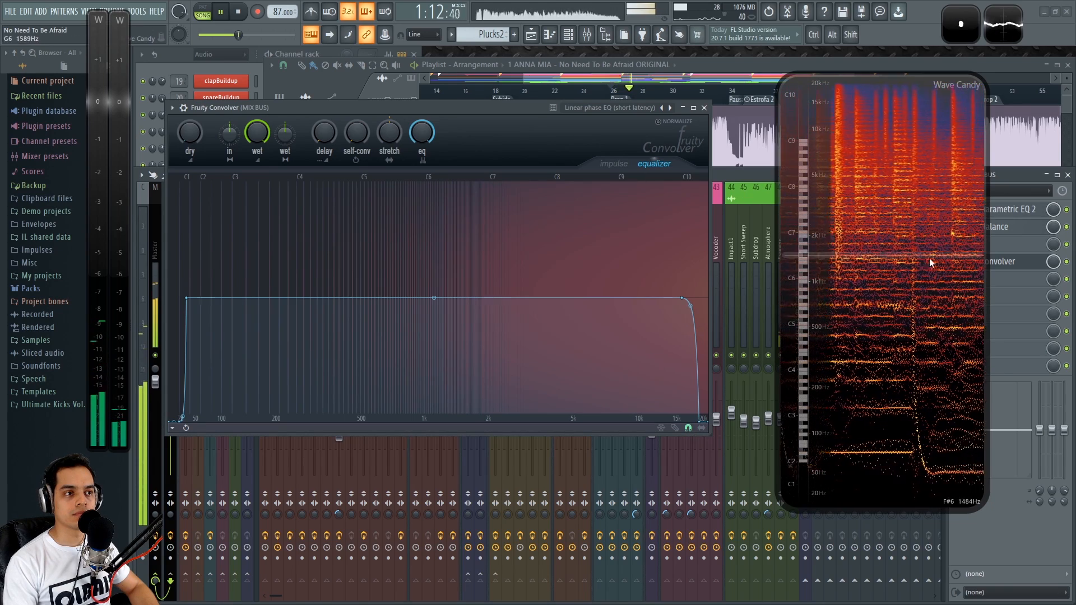
key(space)
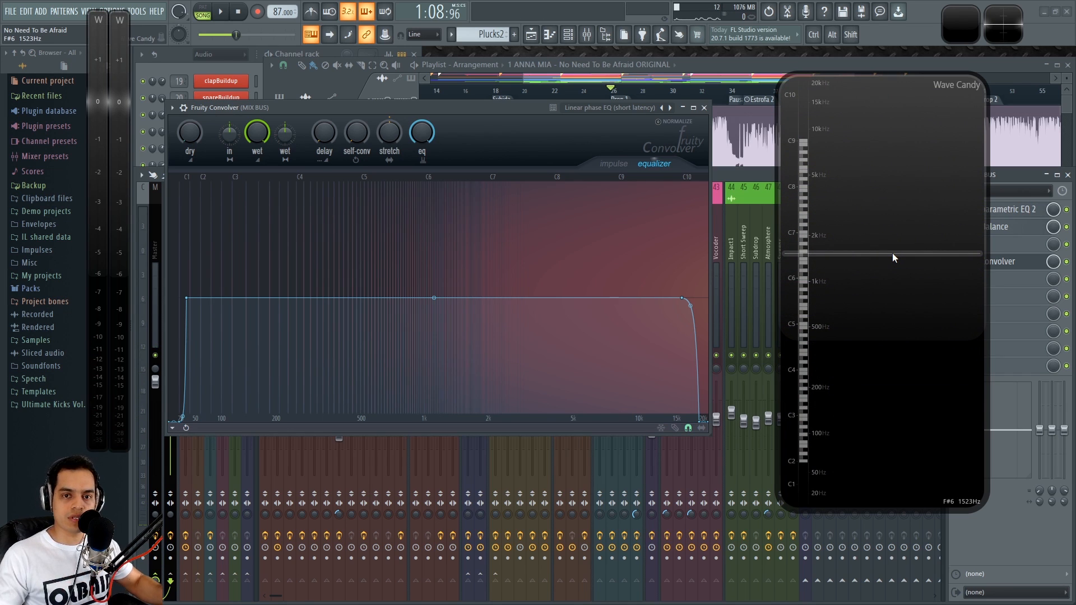
Move Fruity Convolver up to slot 3, then load Fruity Parametric EQ 2 in slot 4 of the MIX BUS with an enlarged window
click(704, 107)
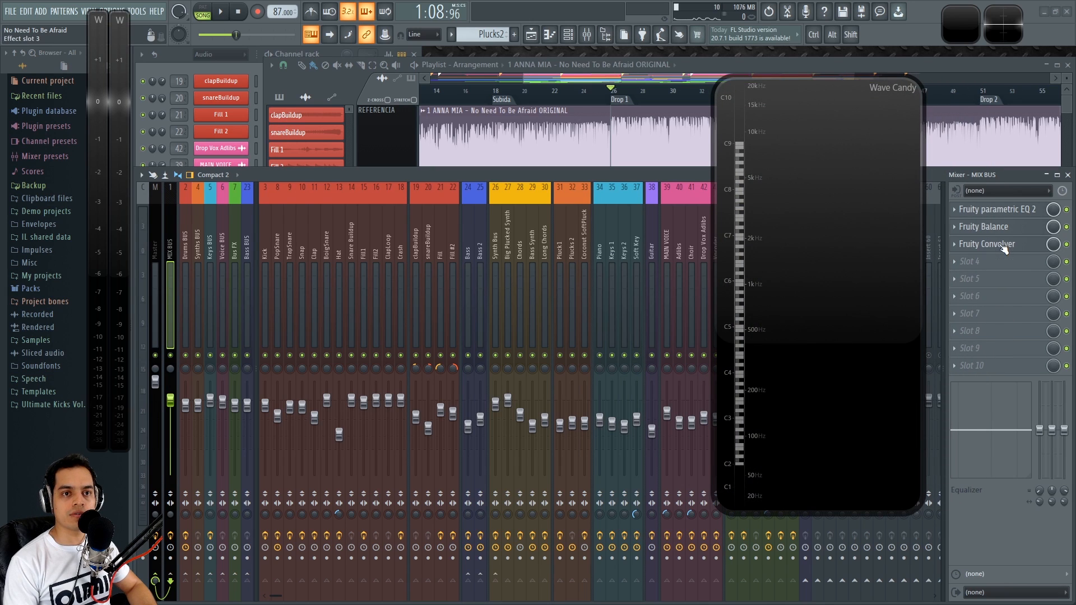
click(965, 264)
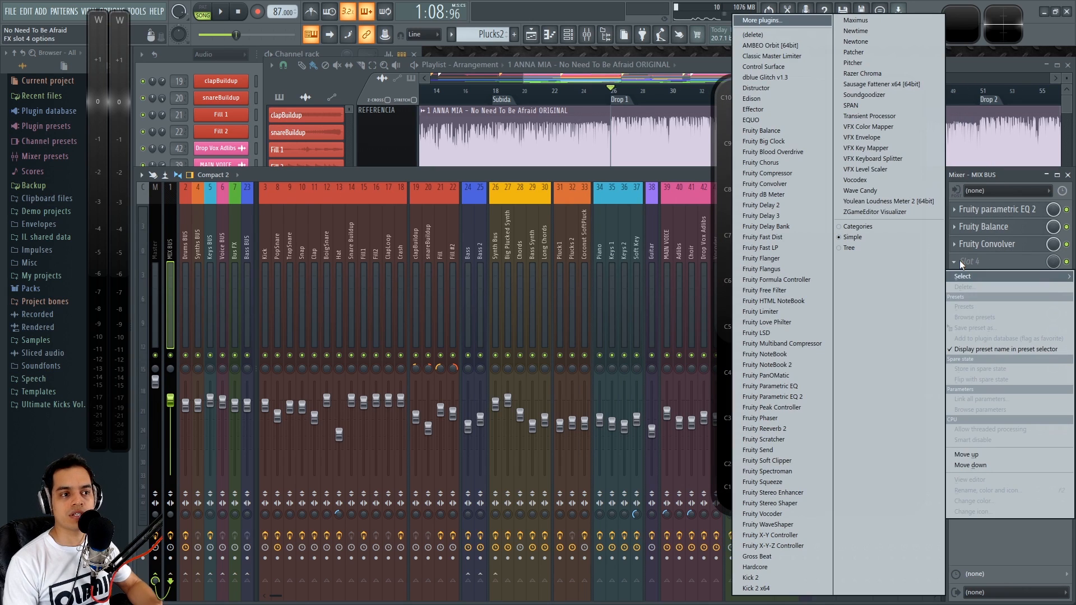
click(795, 396)
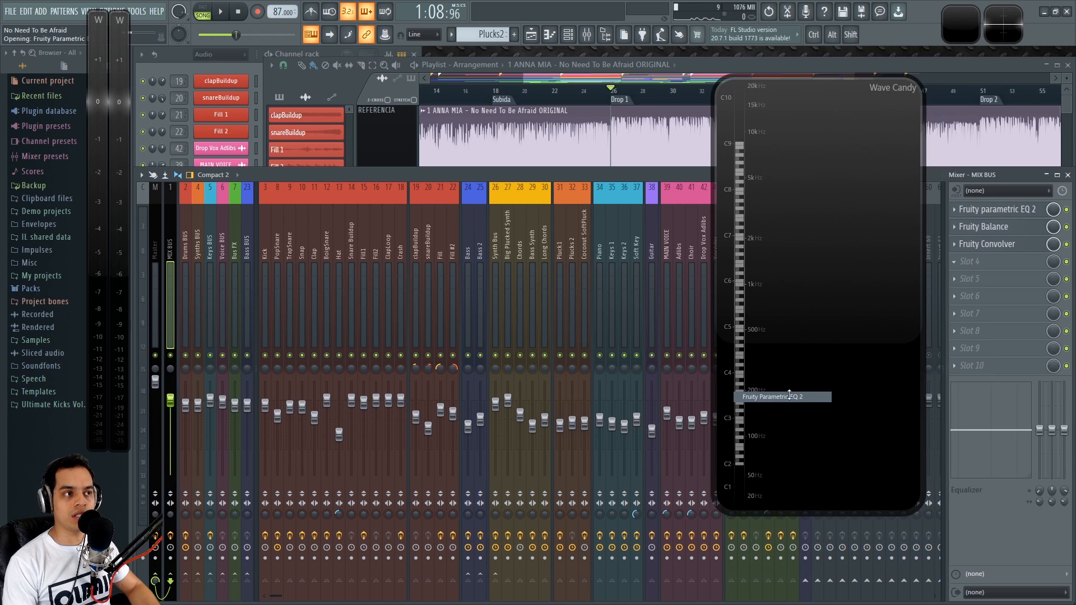
drag(432, 193, 436, 146)
drag(590, 334, 719, 445)
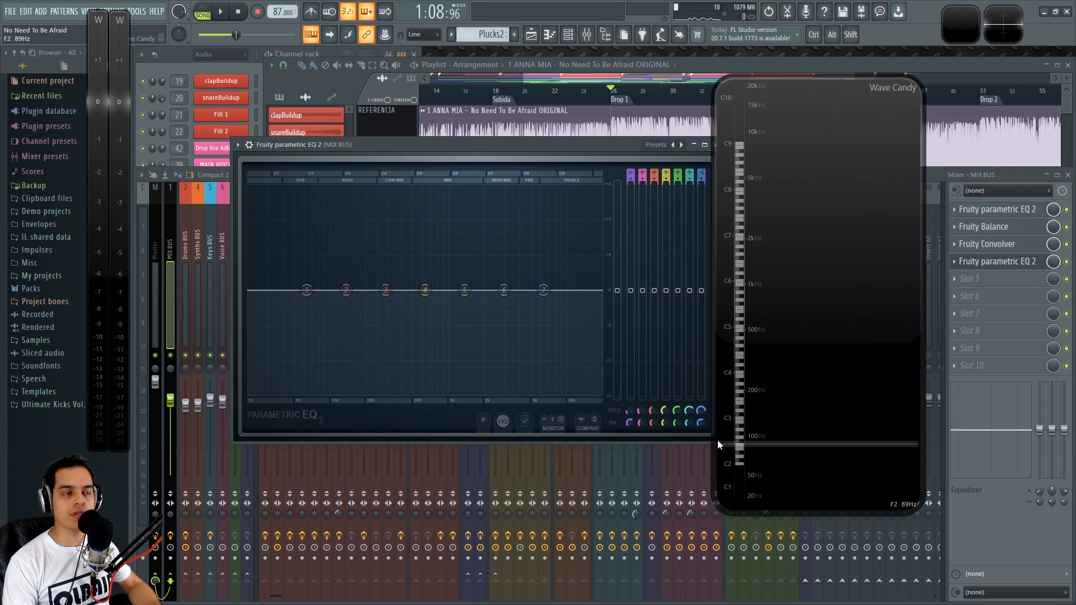
drag(497, 143, 621, 102)
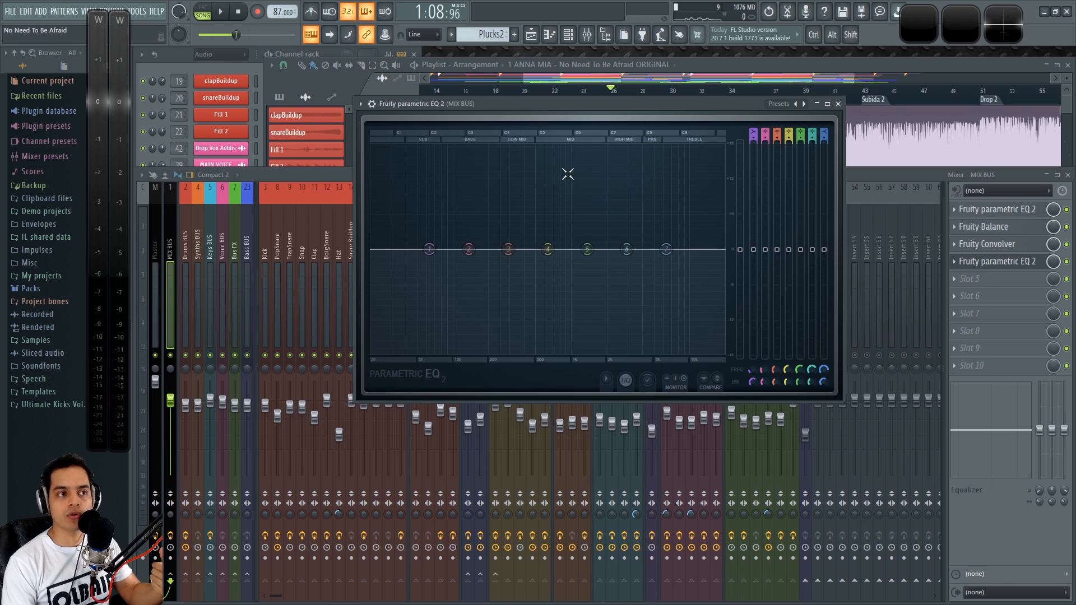
Boost band 3 by about 8 dB near 425 Hz, vary its bandwidth, and overlap it with a -2 dB cut from band 4 near 371 Hz
drag(509, 249, 527, 202)
drag(777, 382, 776, 449)
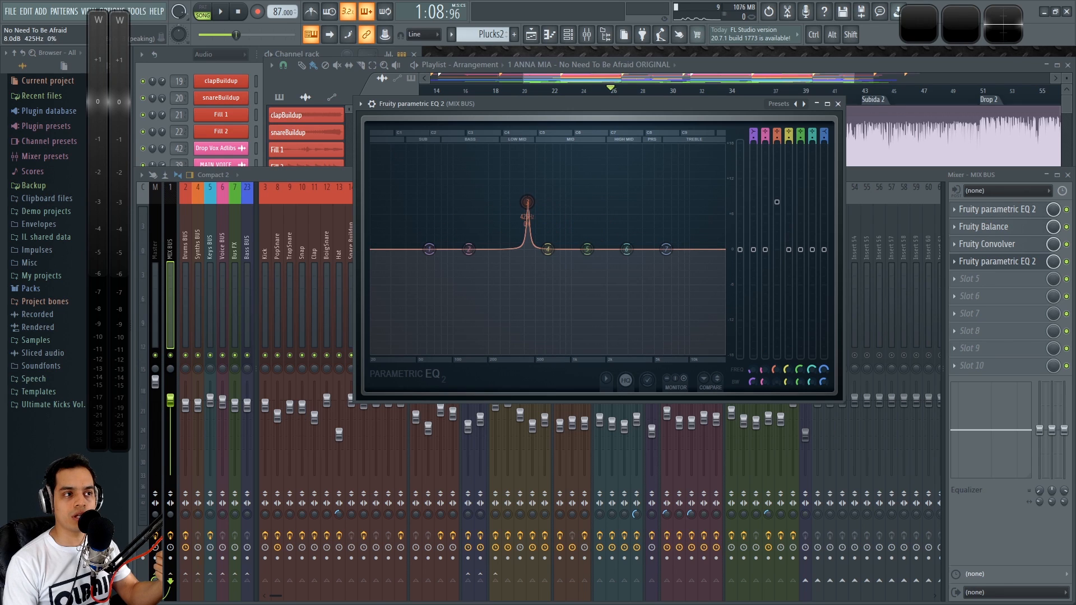
drag(775, 381, 775, 359)
drag(527, 202, 519, 203)
drag(548, 252, 521, 254)
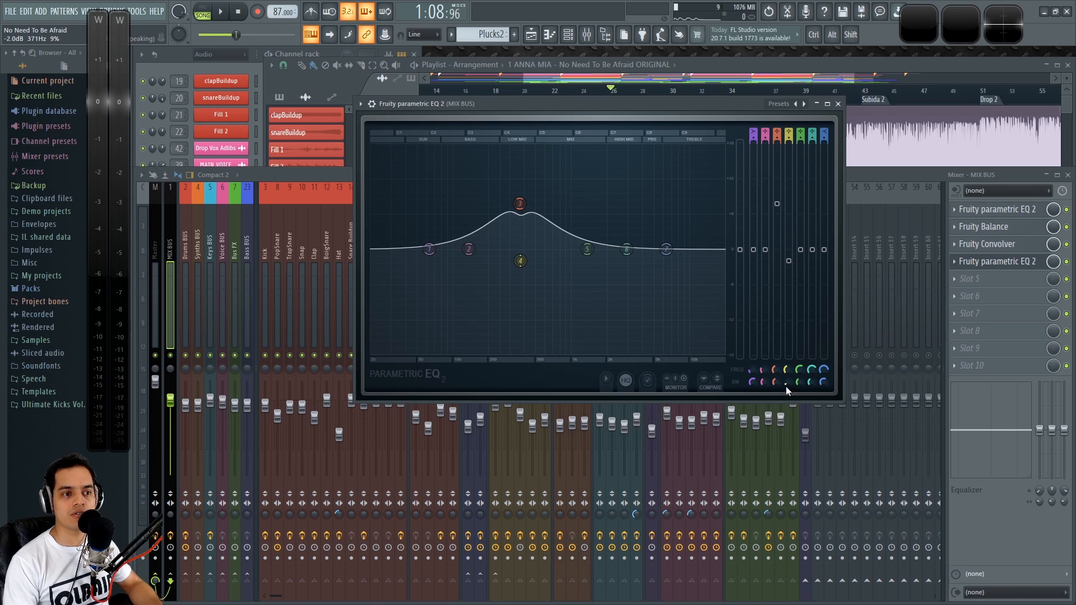
Reset the gains of bands 3 and 4 to 0 dB and spread their frequencies to 334 Hz and 620 Hz
alt+click(778, 217)
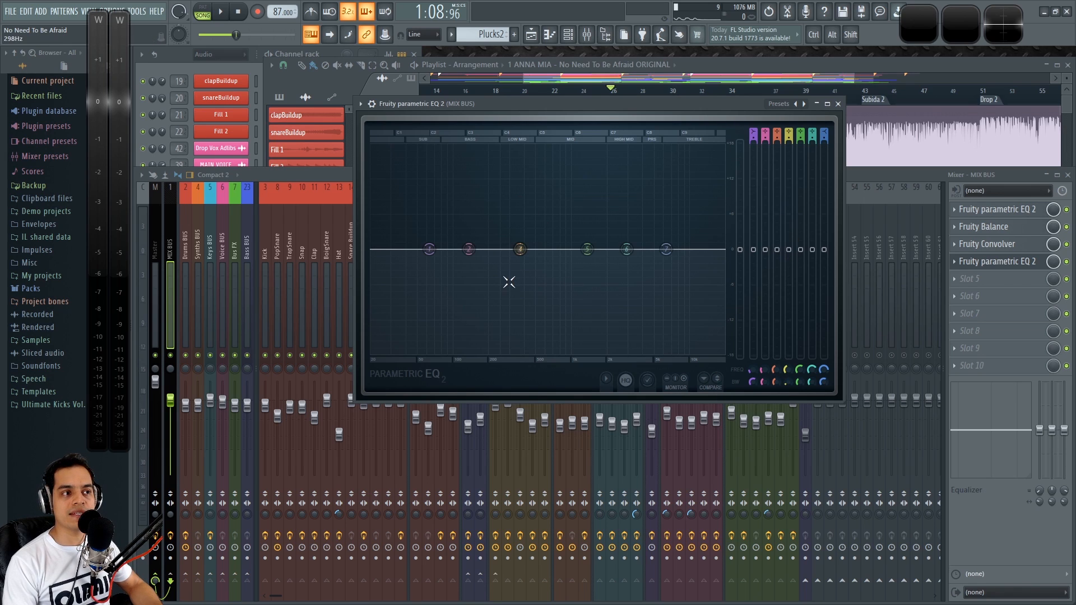
scroll(787, 371, up, 5)
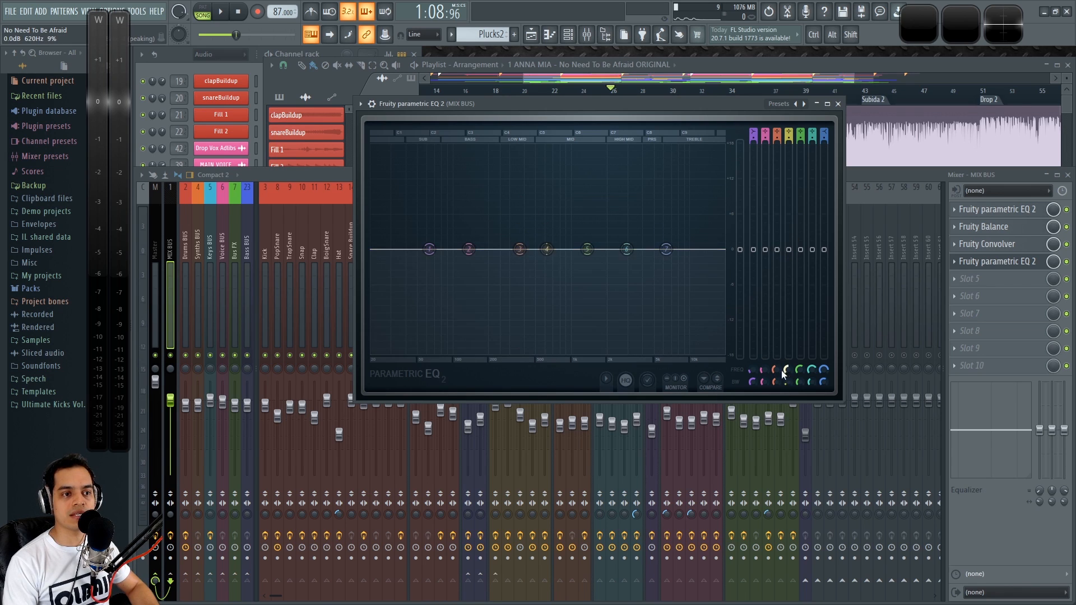
scroll(775, 370, down, 2)
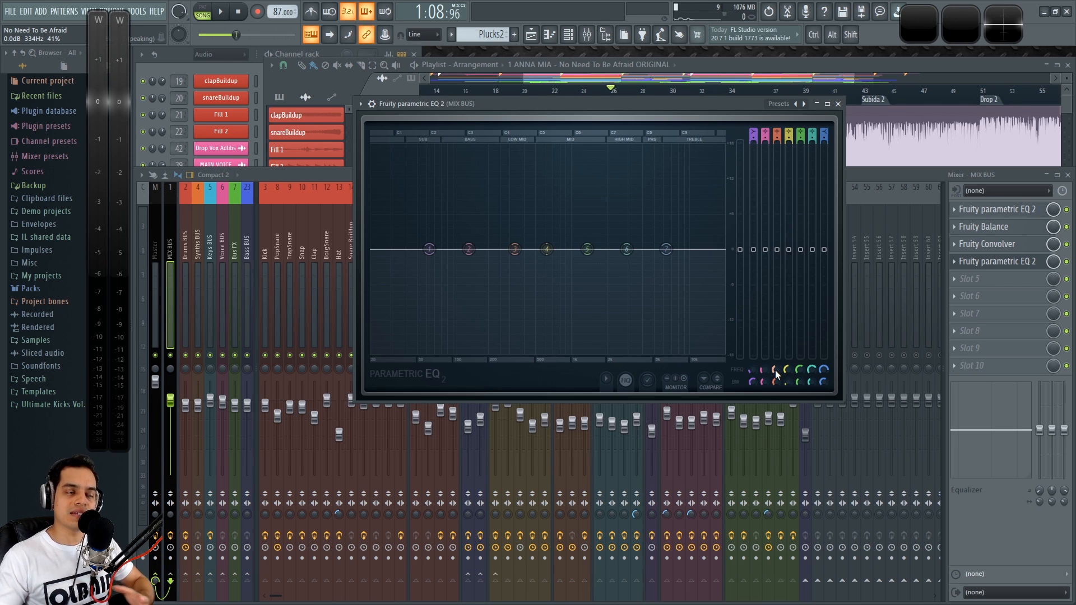
Open SPAN from the Master track and detach the MIX BUS Parametric EQ 2 window so both plugins can be seen together
drag(589, 101, 613, 67)
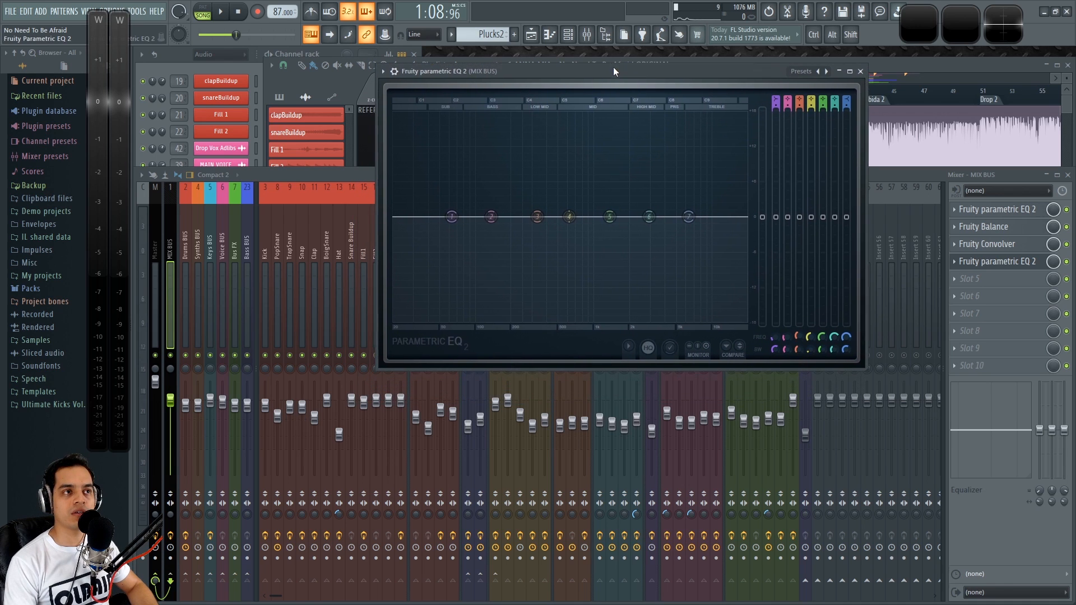
click(171, 255)
click(180, 247)
click(171, 250)
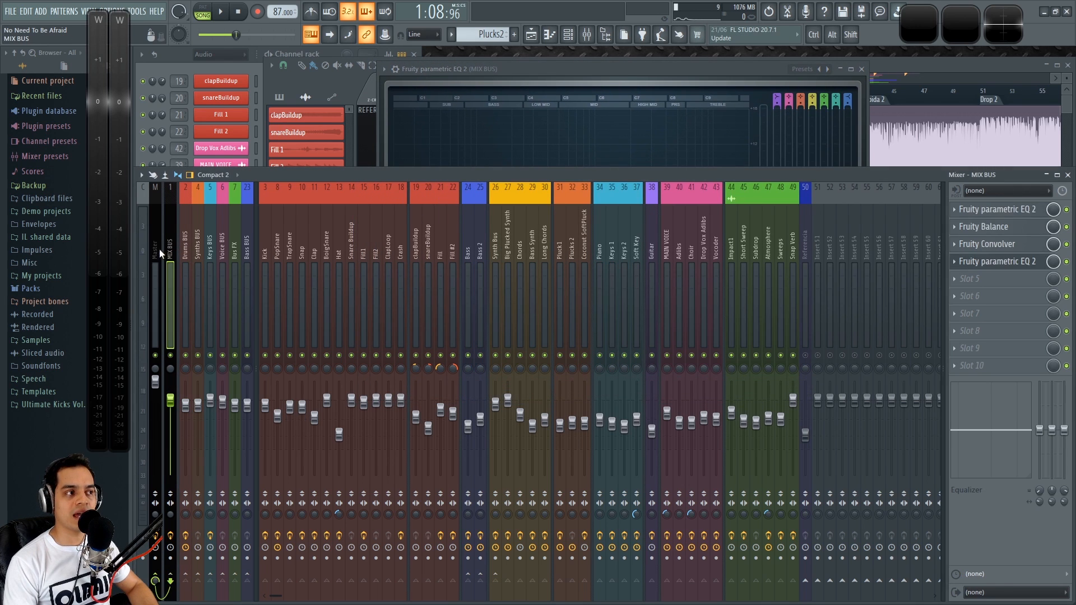
click(155, 250)
click(991, 316)
drag(691, 175, 731, 120)
click(705, 120)
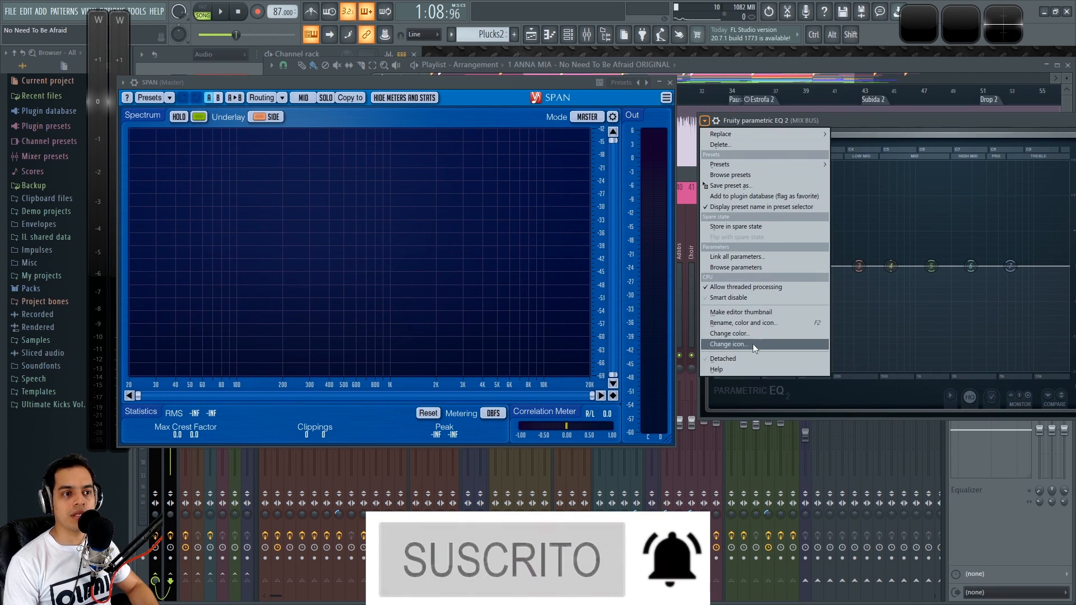
click(735, 357)
drag(840, 121, 749, 126)
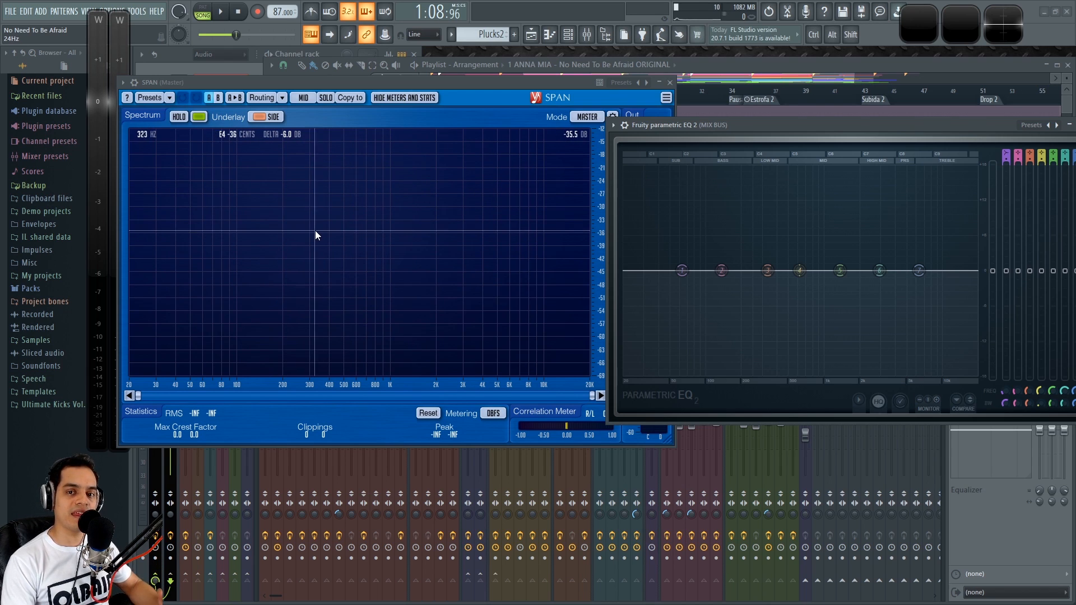
Arrange the SPAN and Parametric EQ 2 windows side by side, enlarging the EQ window to about the height of SPAN
drag(735, 124, 722, 127)
key(space)
drag(450, 81, 426, 79)
key(space)
drag(802, 130, 745, 117)
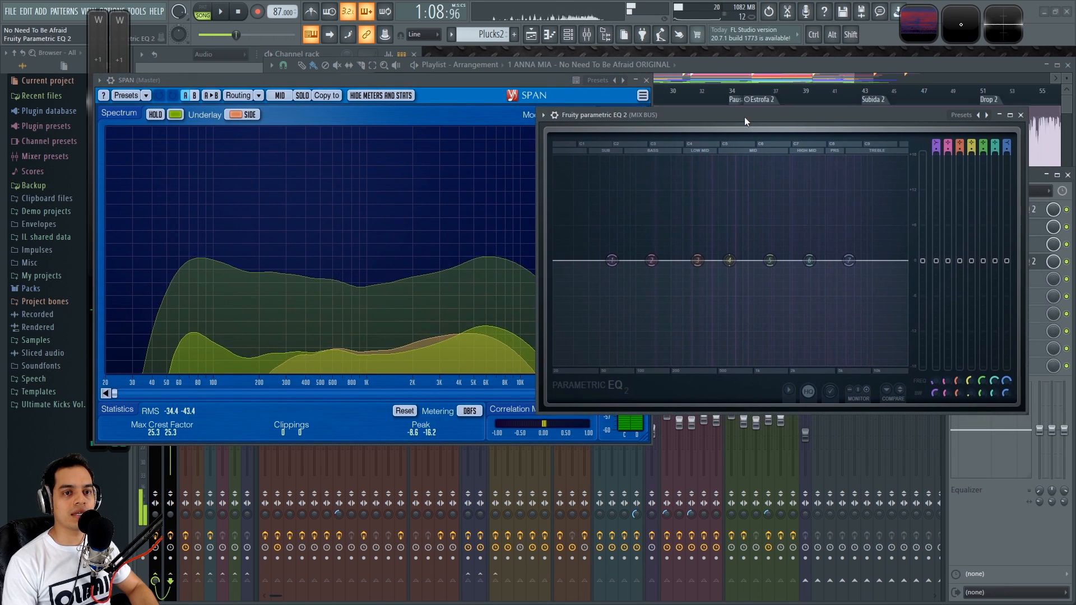
drag(1026, 413, 1022, 431)
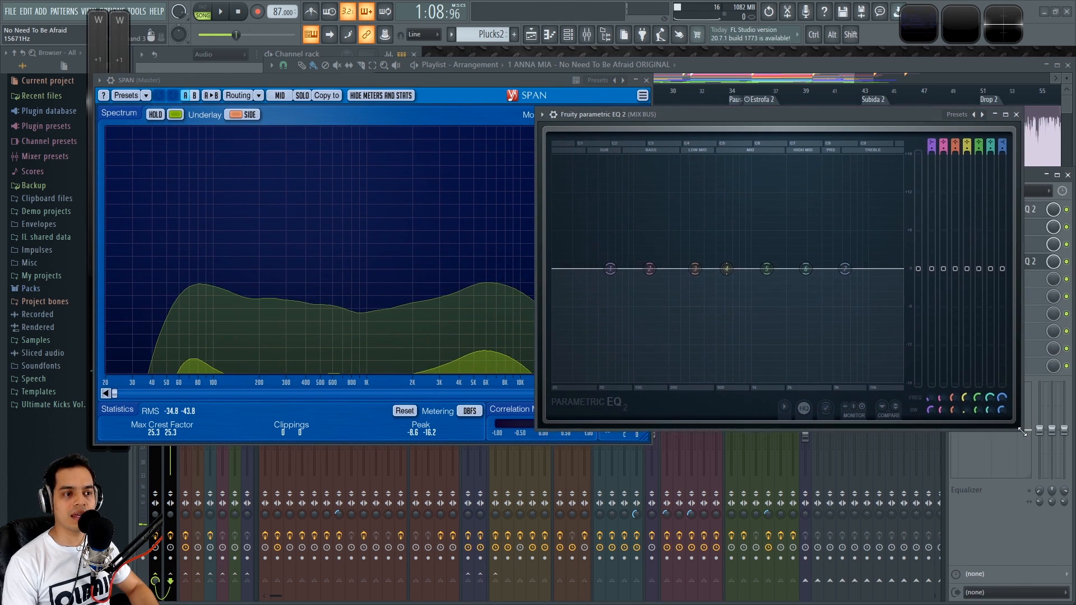
drag(693, 116, 728, 96)
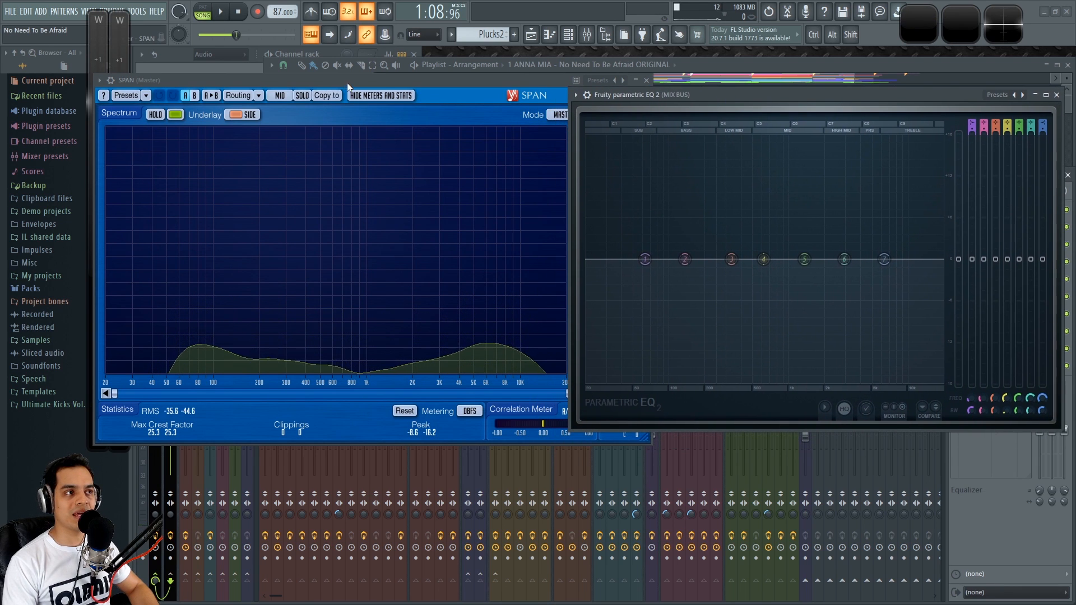
drag(363, 78, 340, 77)
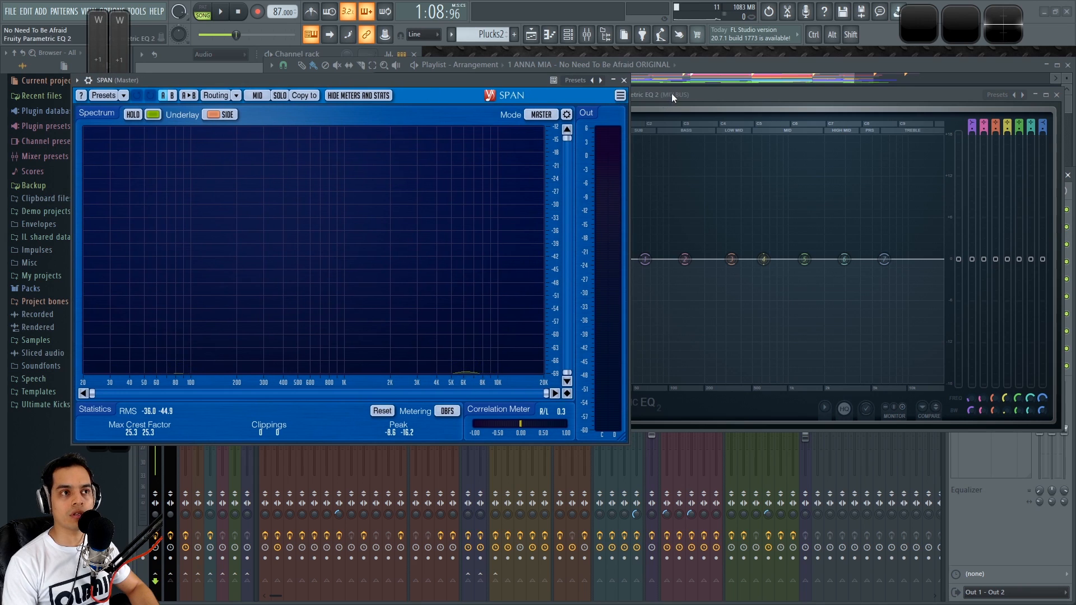
drag(672, 93, 639, 81)
drag(1024, 419, 1053, 441)
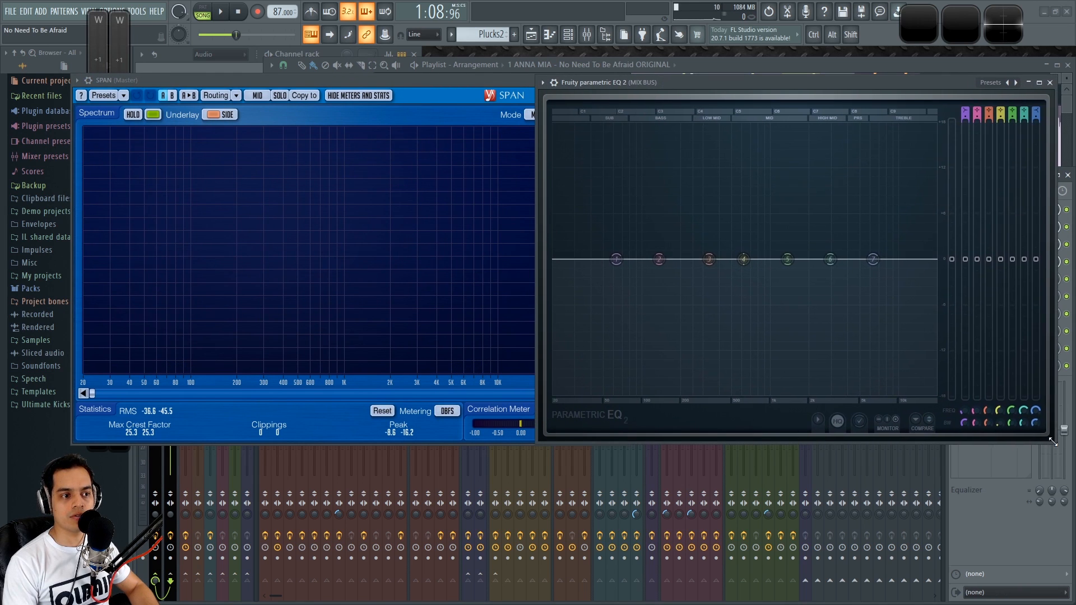
drag(686, 83, 704, 88)
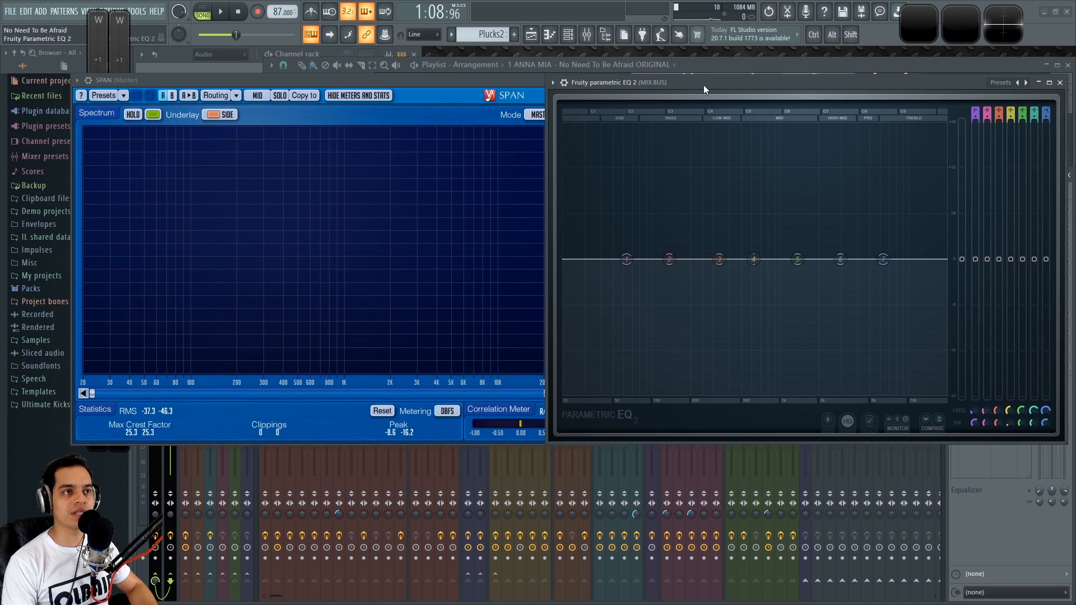
Cut band 3 of the MIX BUS EQ by about 2 dB near 334 Hz with a 36% bandwidth, auditioning the mix
key(space)
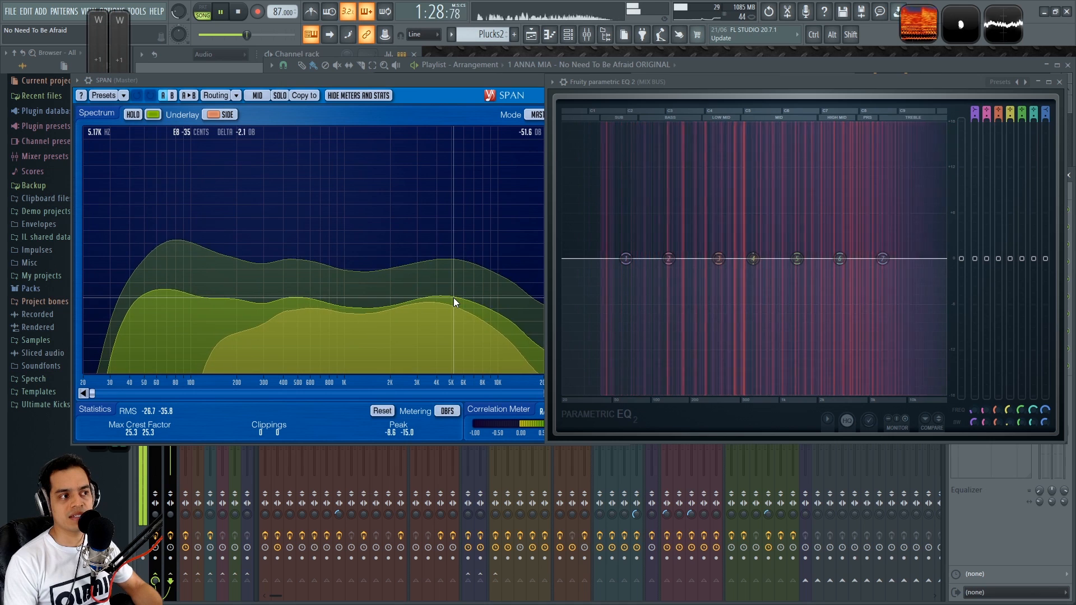
key(space)
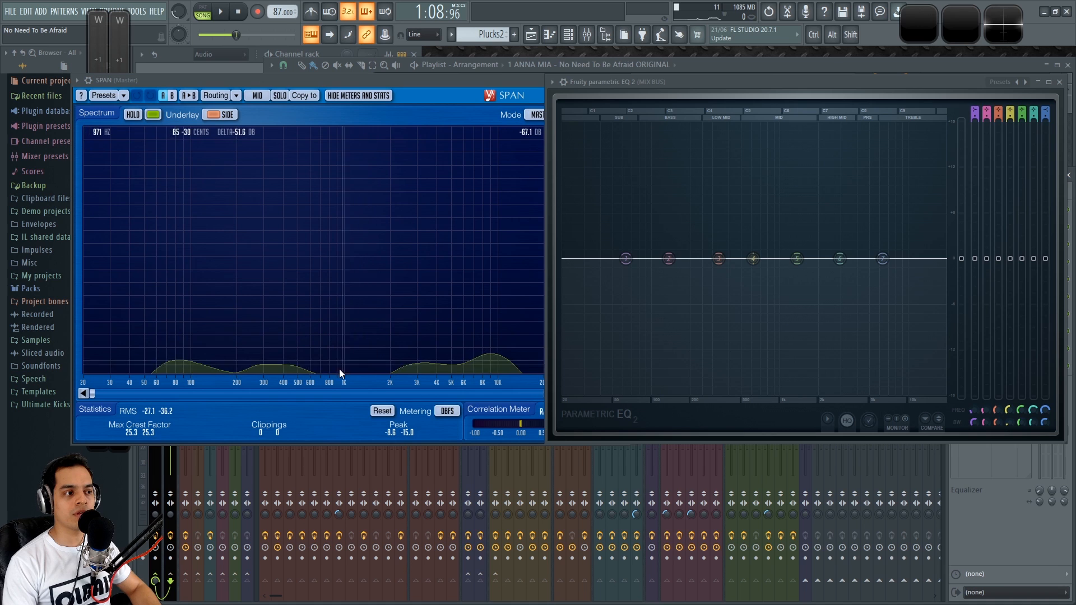
key(space)
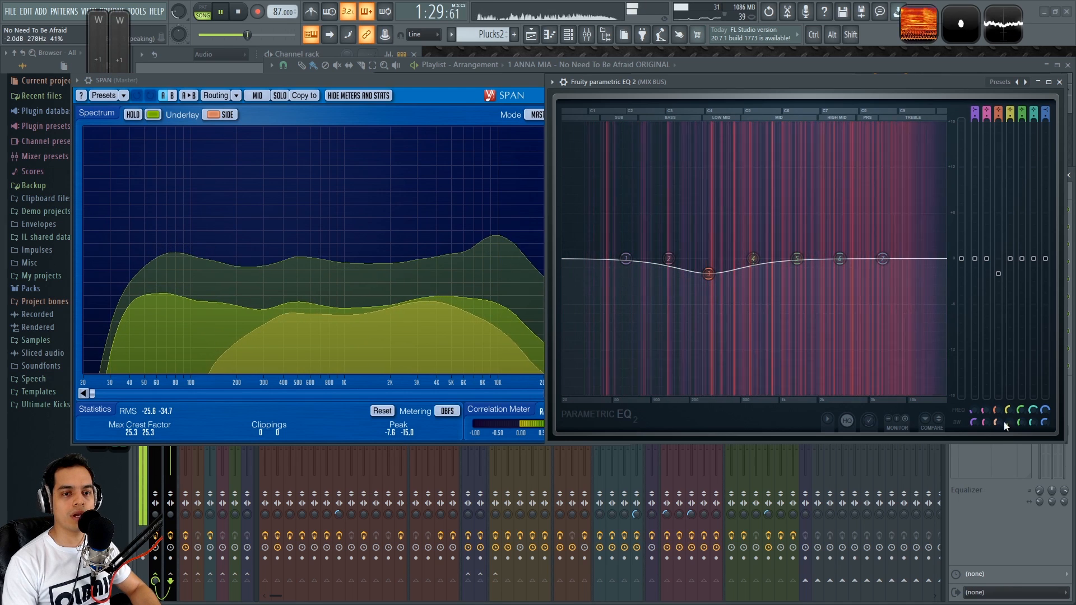
mouse_move(995, 424)
mouse_down()
mouse_move(996, 454)
mouse_move(996, 407)
mouse_up()
drag(709, 275, 710, 271)
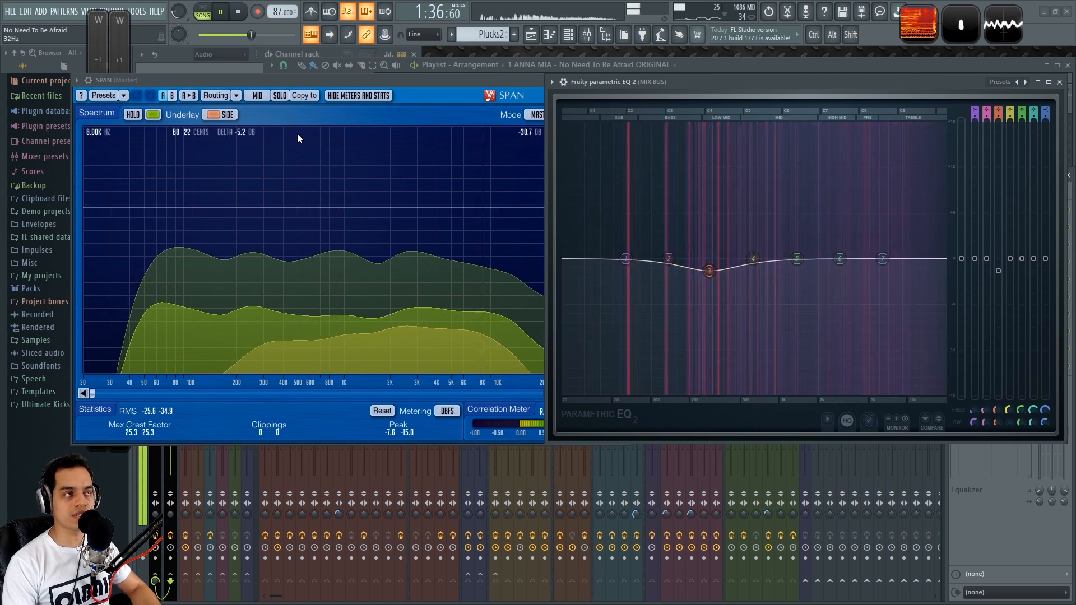
key(space)
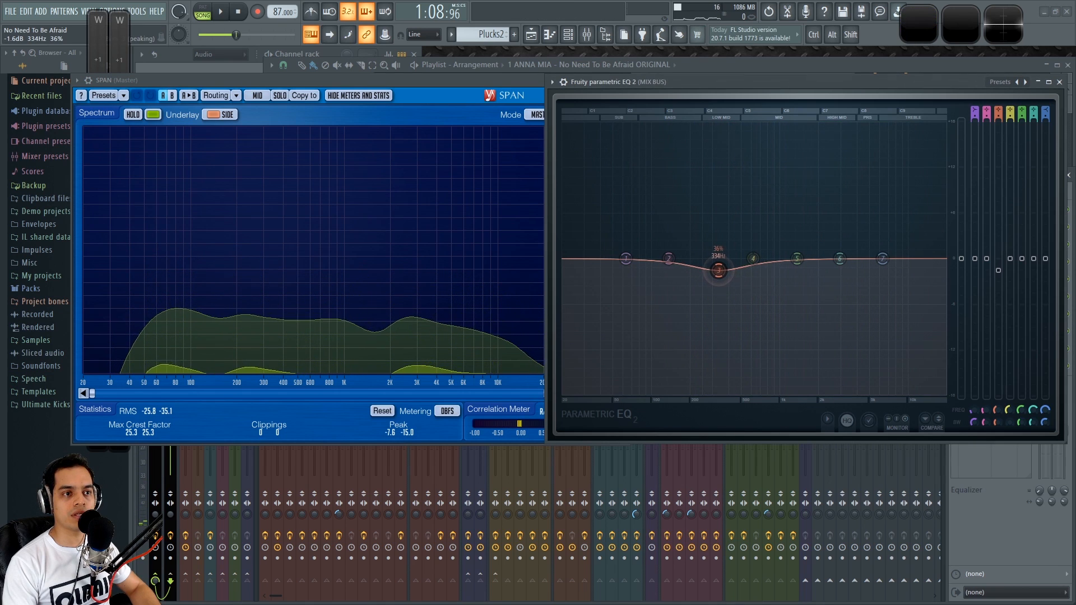
drag(720, 274, 722, 274)
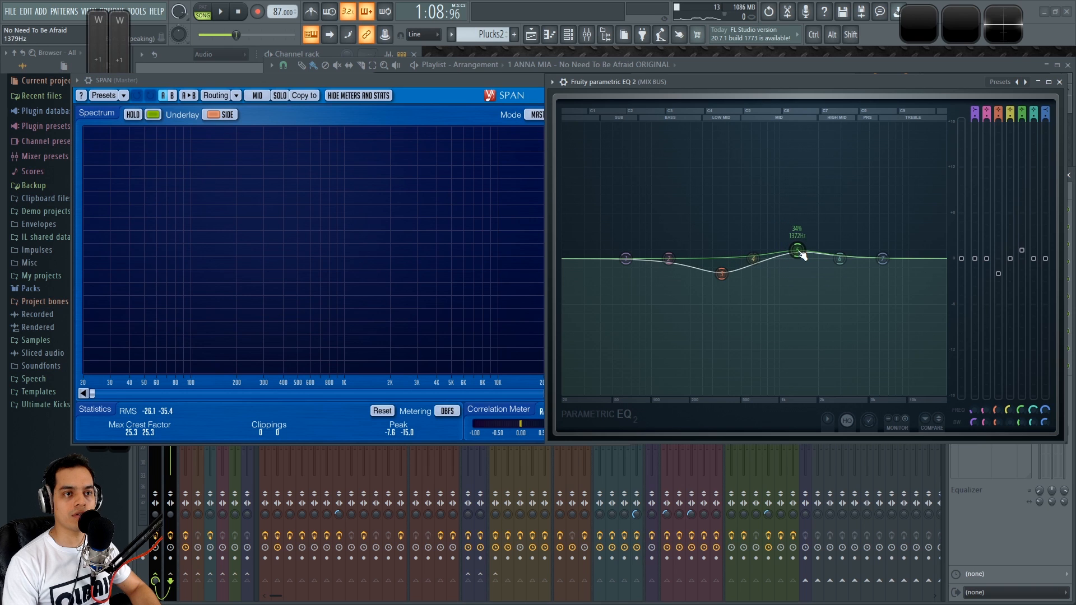
Boost band 5 by 1.5 dB at 1335 Hz with a 34% bandwidth and audition the mix
key(space)
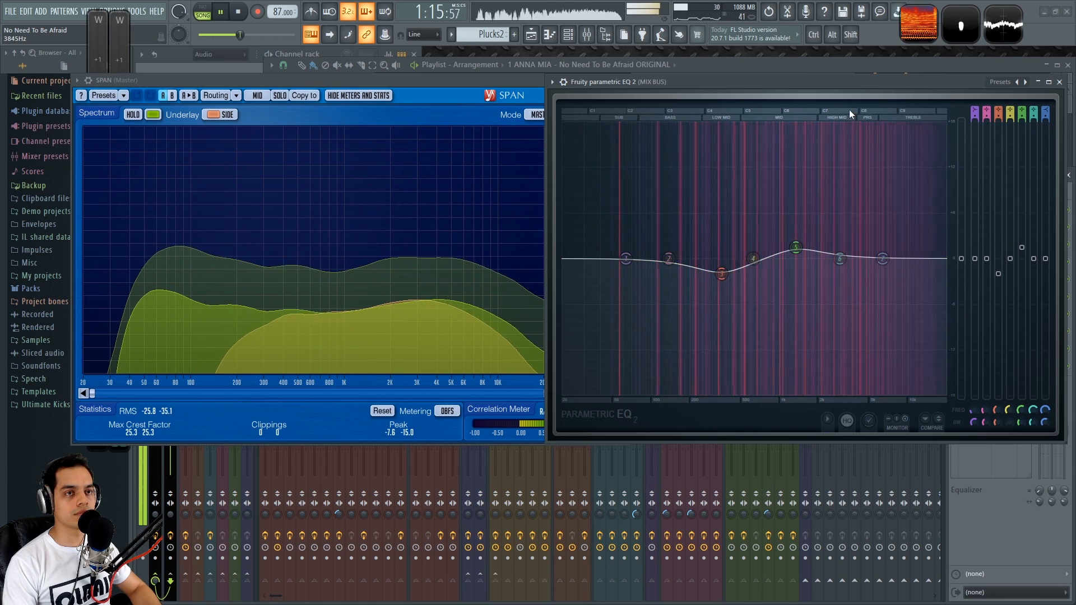
key(space)
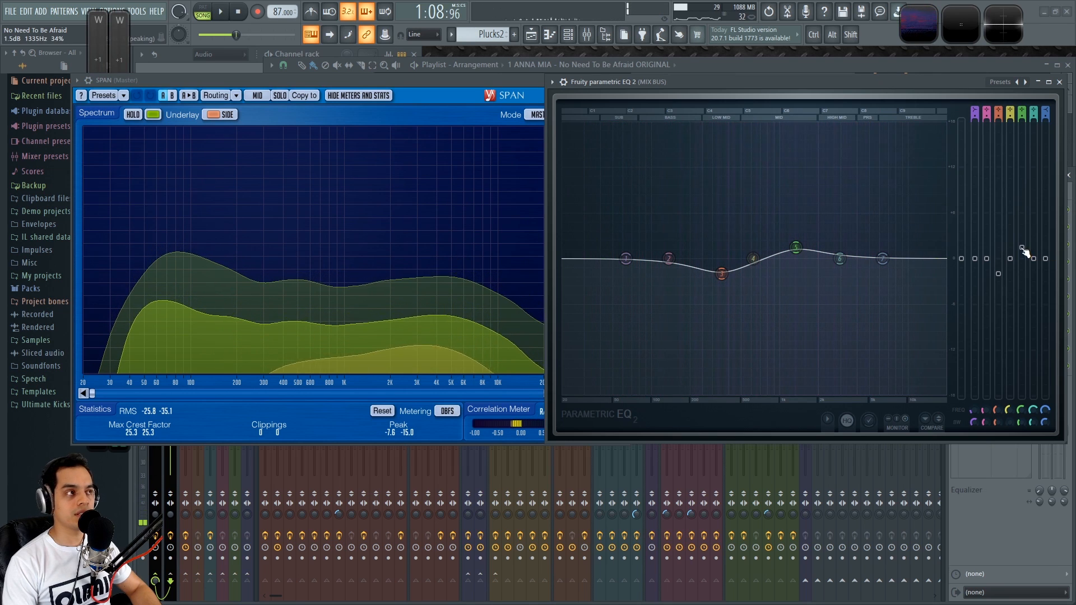
mouse_move(796, 249)
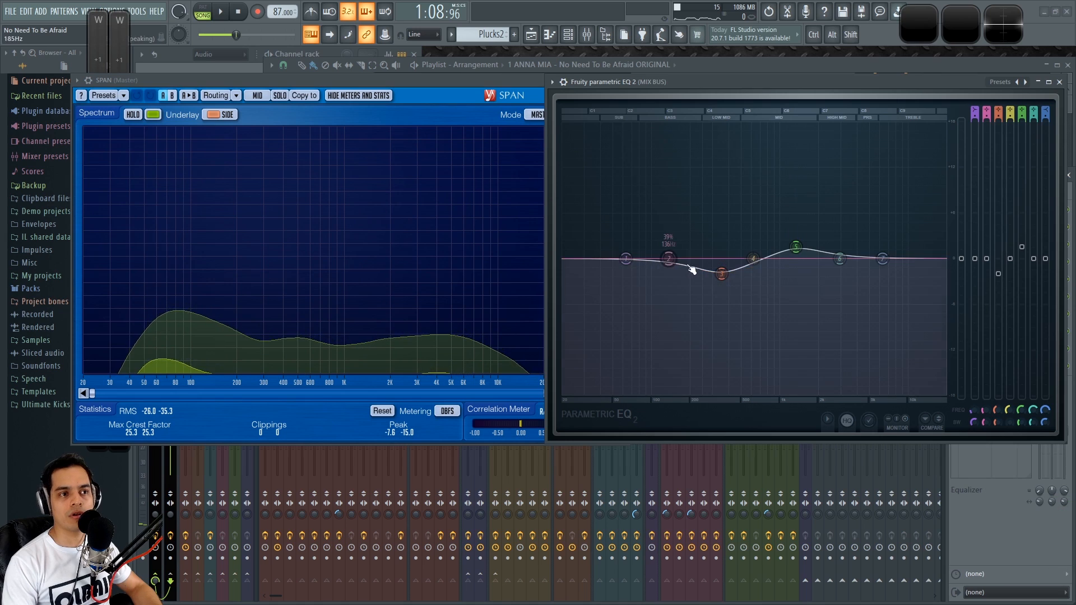
drag(1024, 250, 1024, 248)
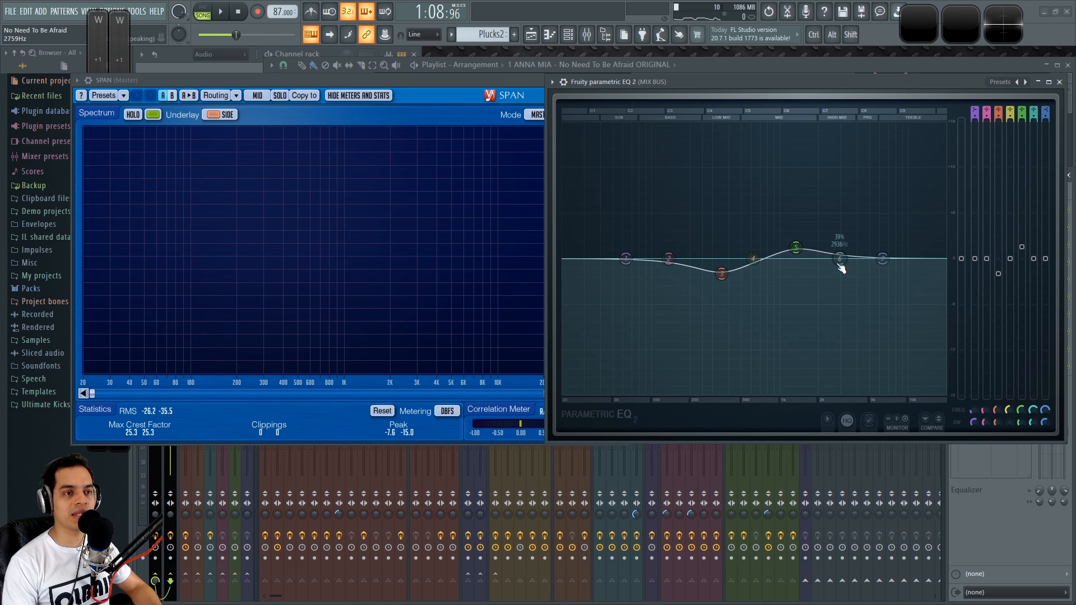
drag(999, 274, 998, 273)
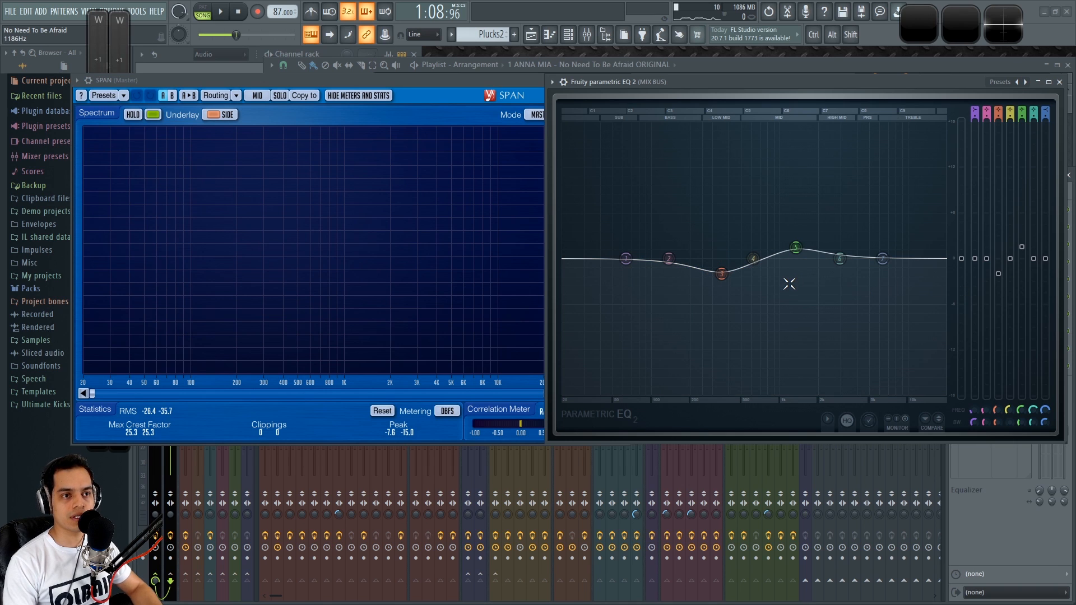
Play the mix and compare the MIX BUS with its effect slots enabled and bypassed, viewing the spectrum in SPAN
key(space)
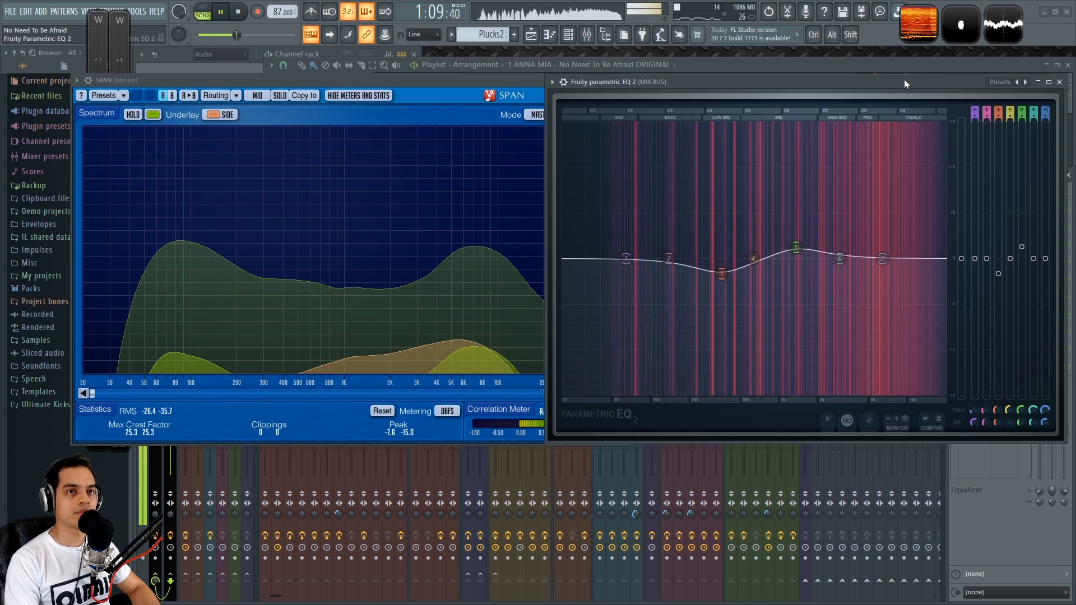
drag(910, 82, 787, 86)
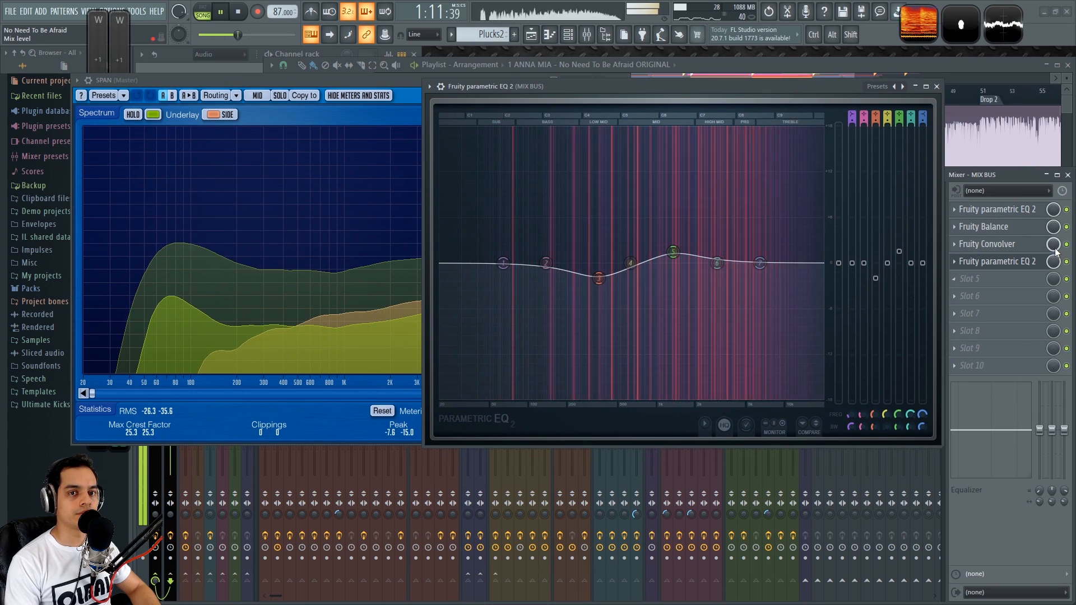
click(345, 110)
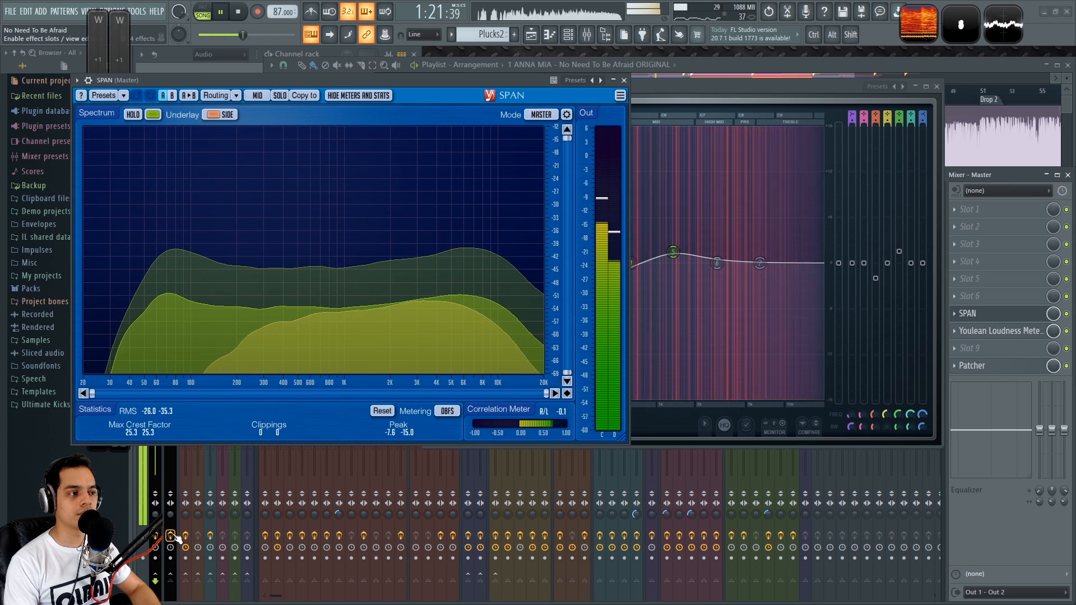
key(space)
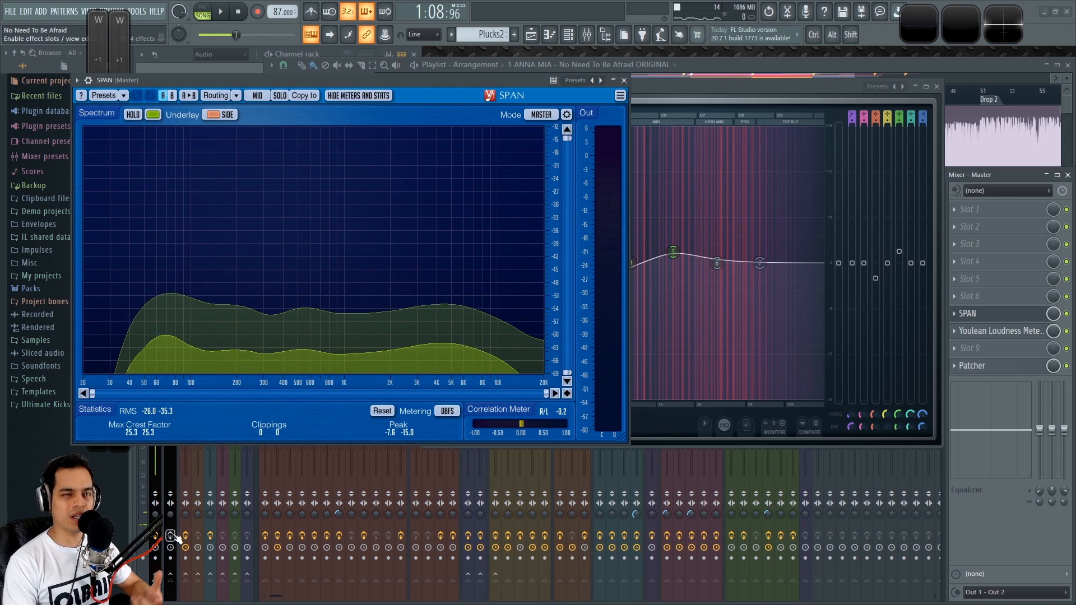
key(space)
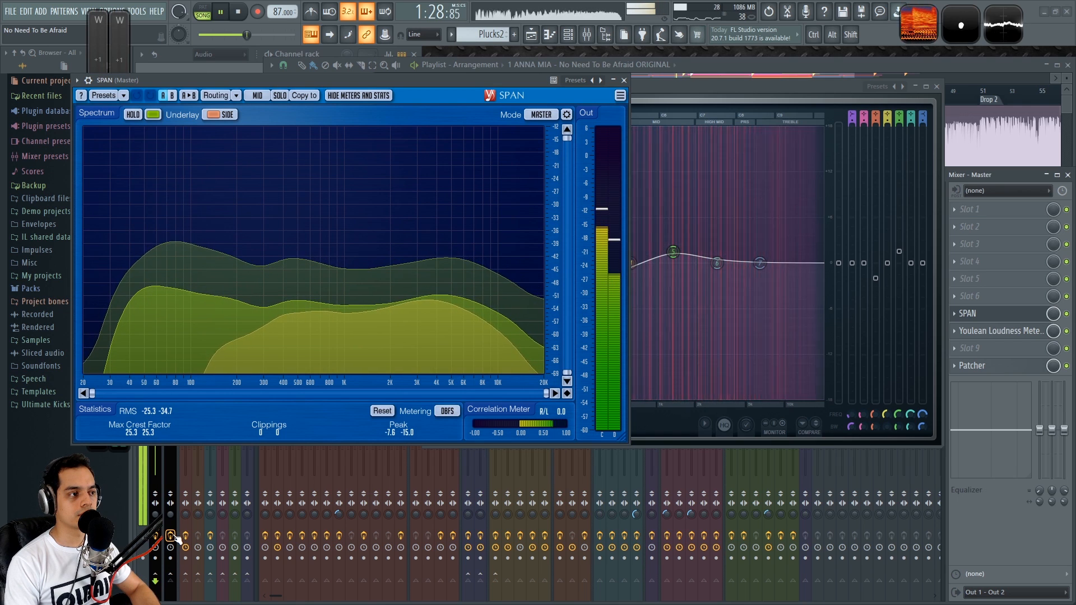
key(space)
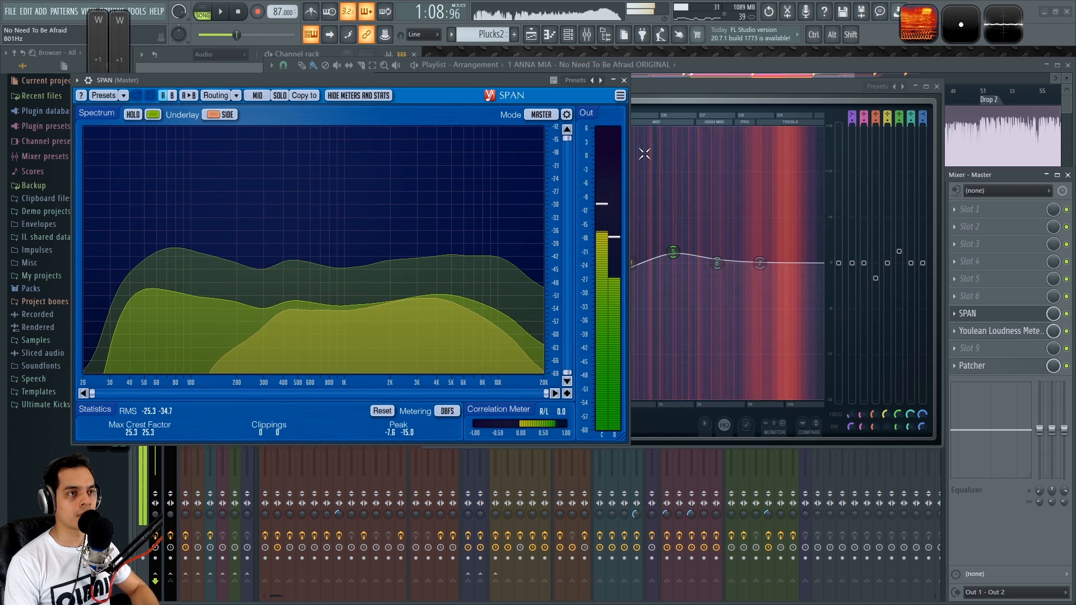
Replay the mix and compare the sound with the second Parametric EQ 2 in slot 4 bypassed and enabled
drag(694, 89, 711, 88)
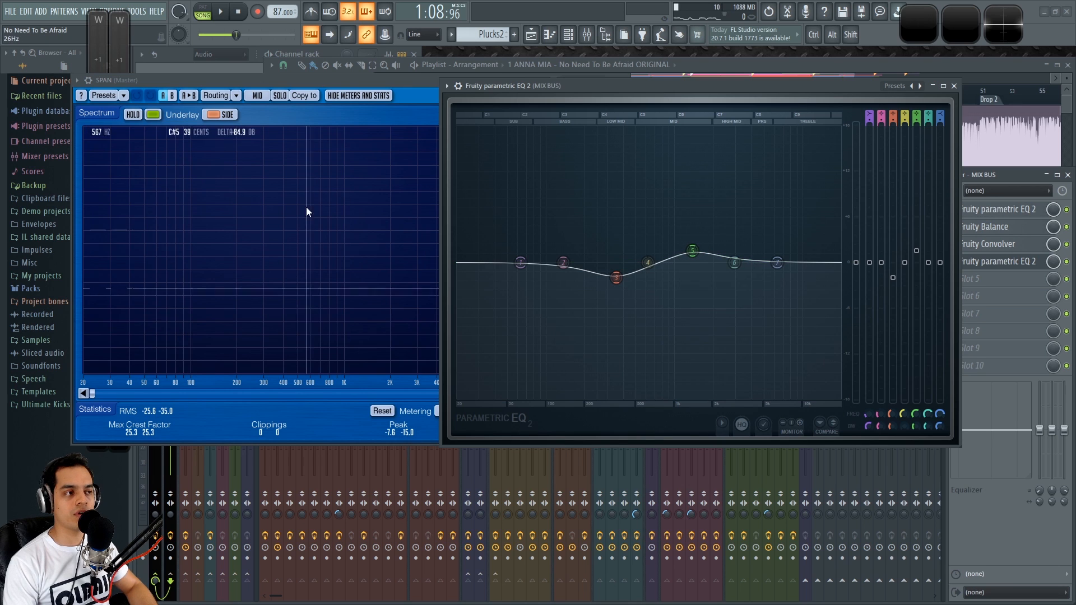
click(327, 75)
key(space)
drag(700, 90, 705, 90)
click(1067, 262)
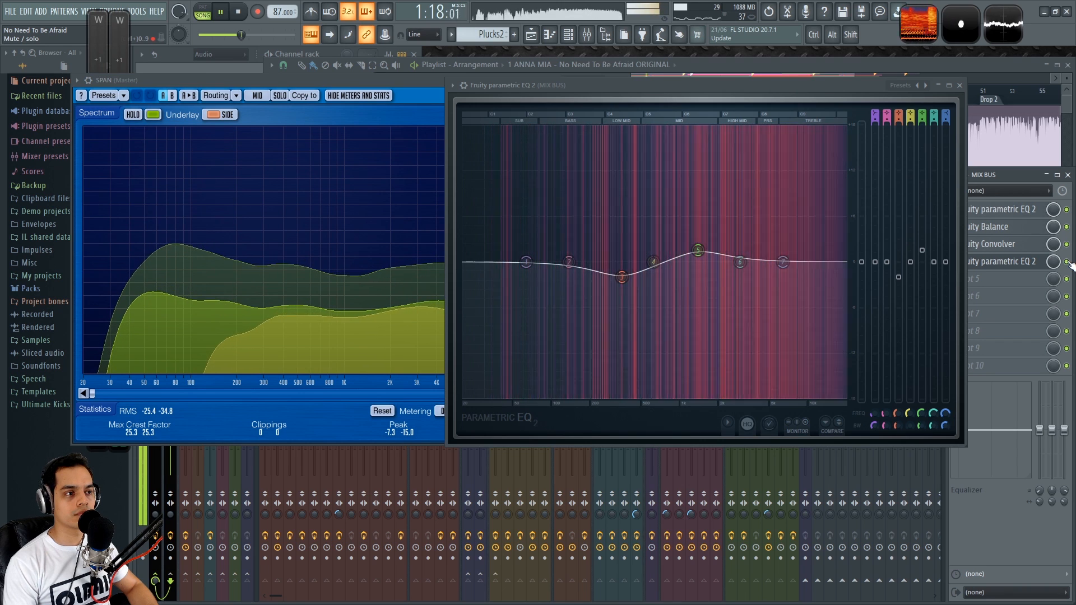
key(space)
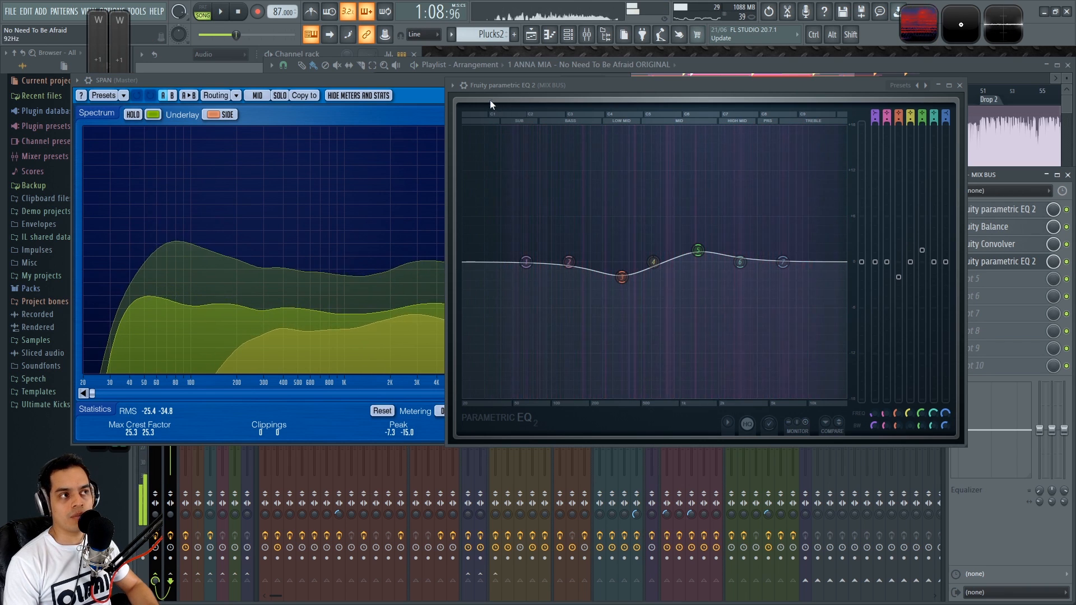
click(395, 83)
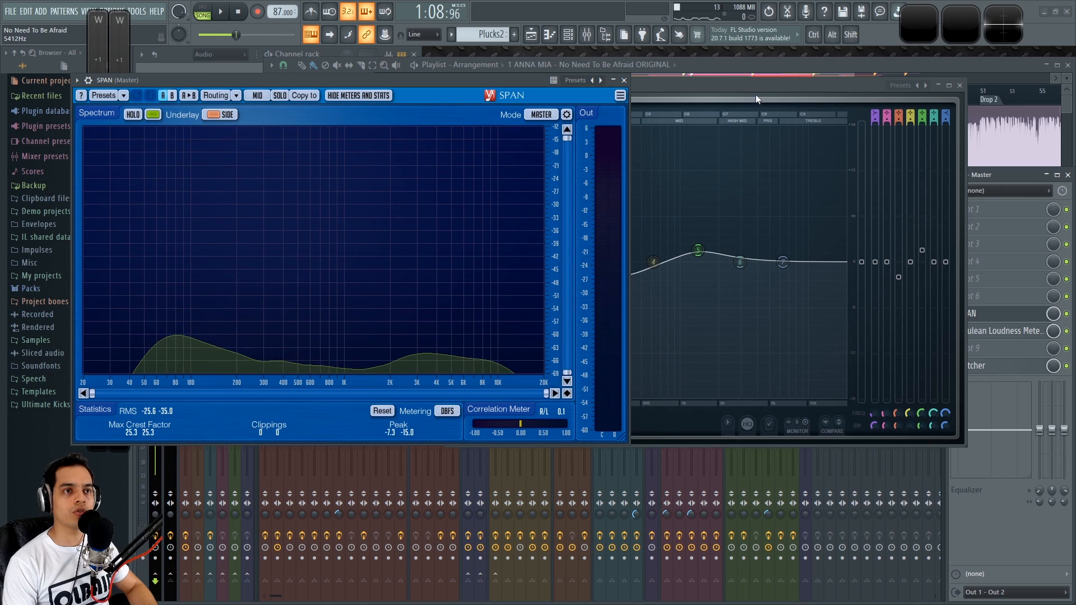
Reposition the EQ window, restart playback and bring SPAN forward to examine the spectrum of the equalized mix
drag(755, 82, 742, 82)
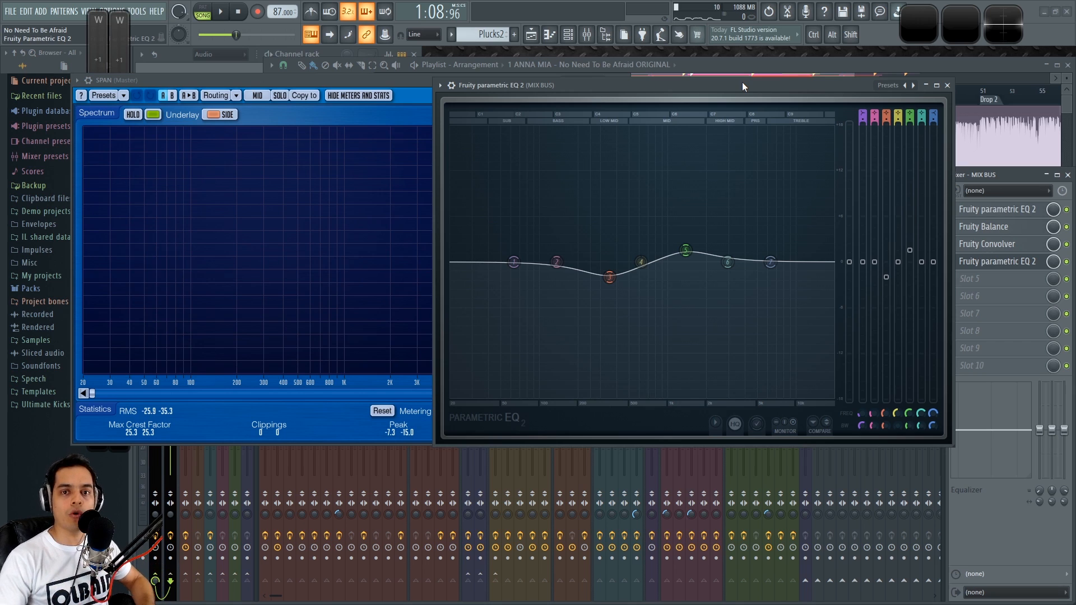
drag(742, 82, 748, 79)
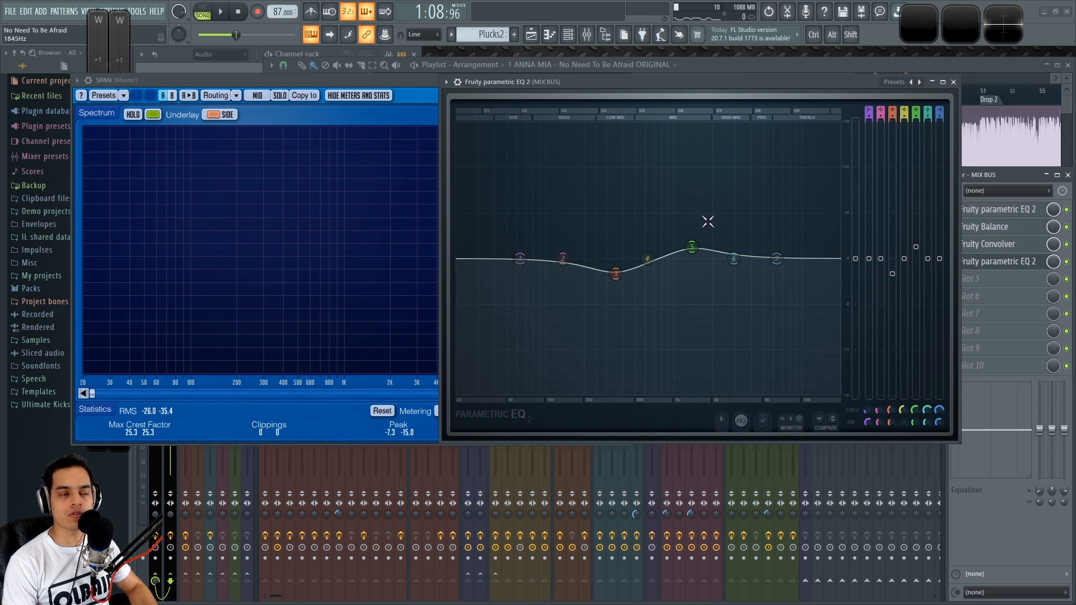
key(space)
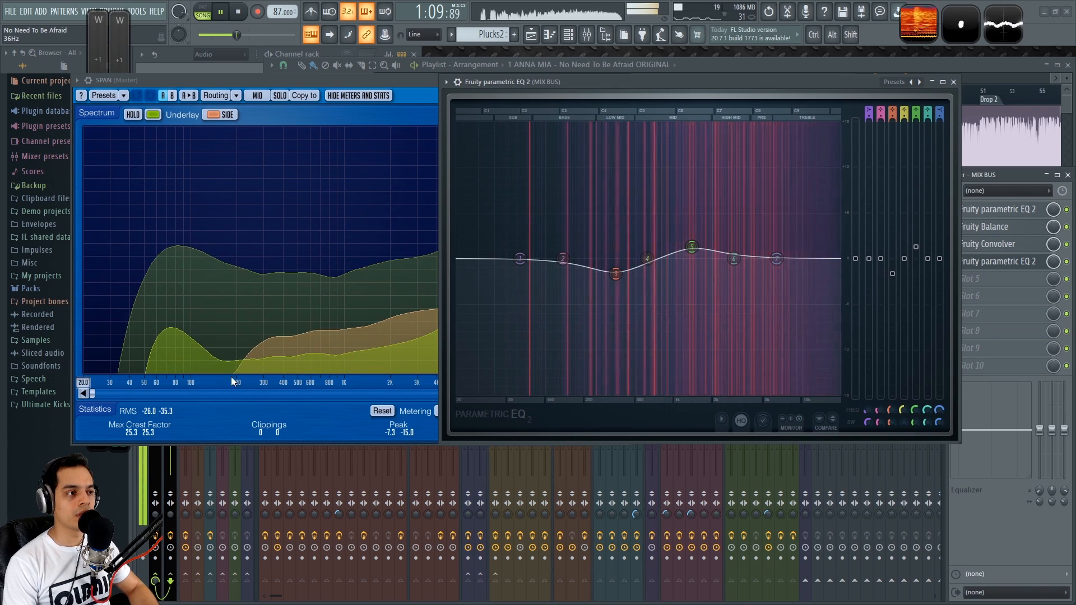
click(308, 80)
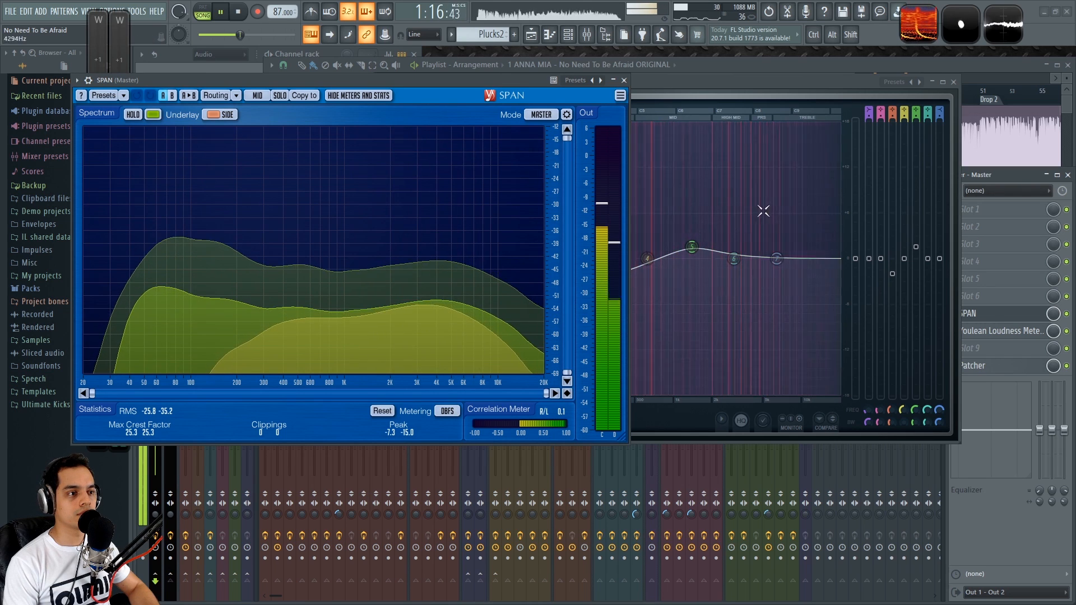
Boost band 6 of the second Parametric EQ 2 by 1.6 dB at 12187 Hz with a 29% bandwidth, checking SPAN
key(space)
drag(735, 260, 818, 247)
click(288, 103)
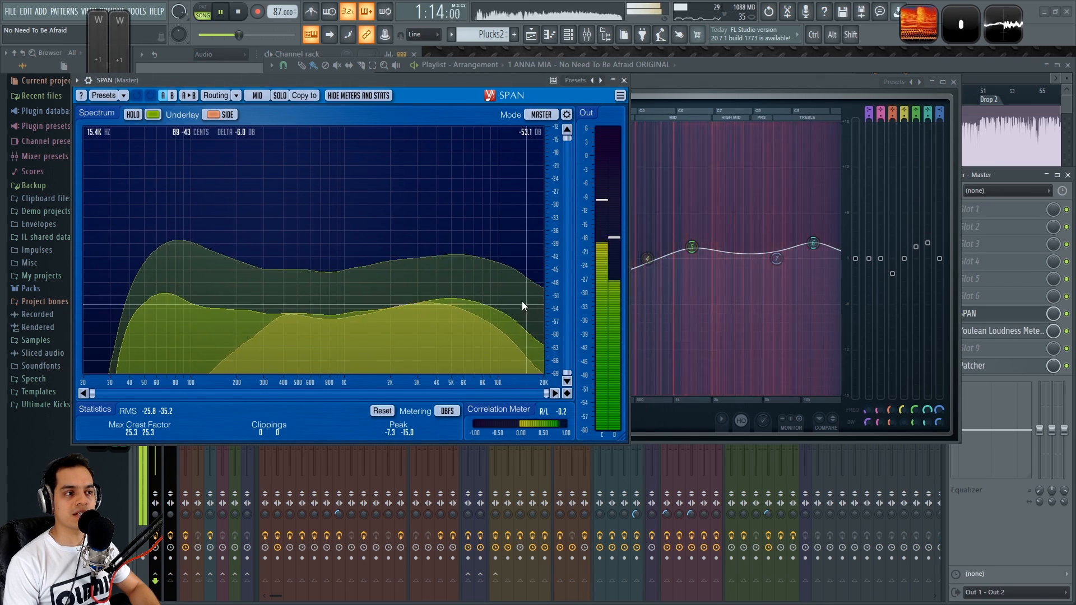
click(779, 91)
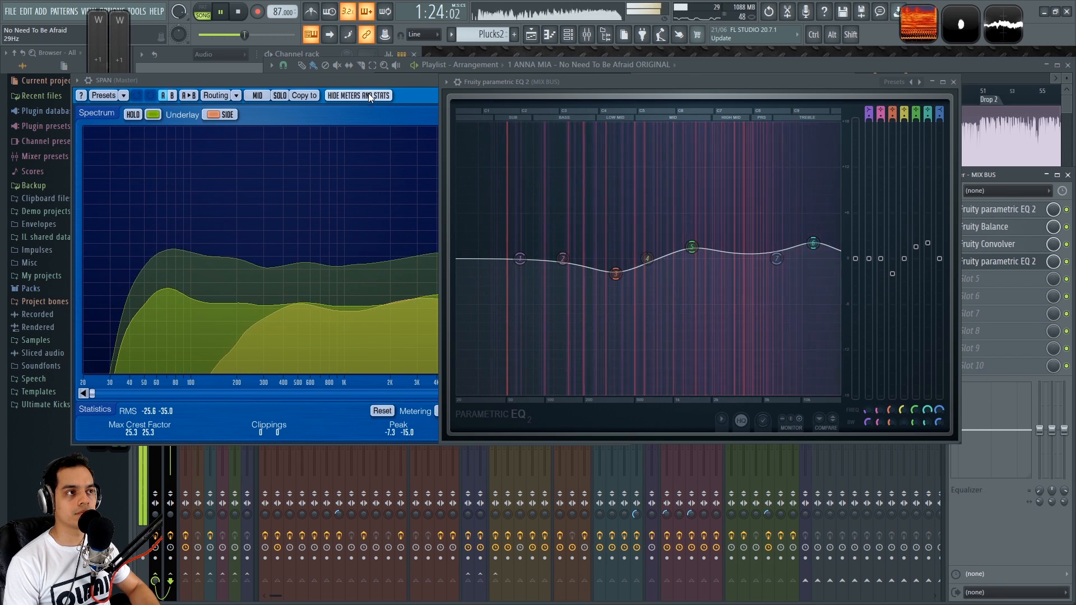
drag(928, 243, 929, 247)
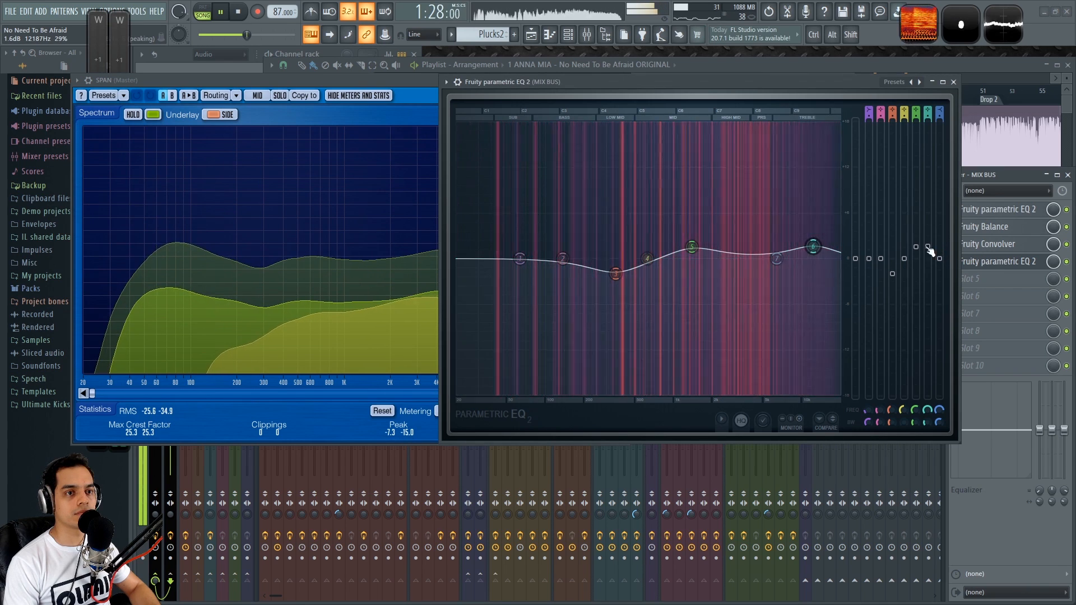
click(339, 78)
key(space)
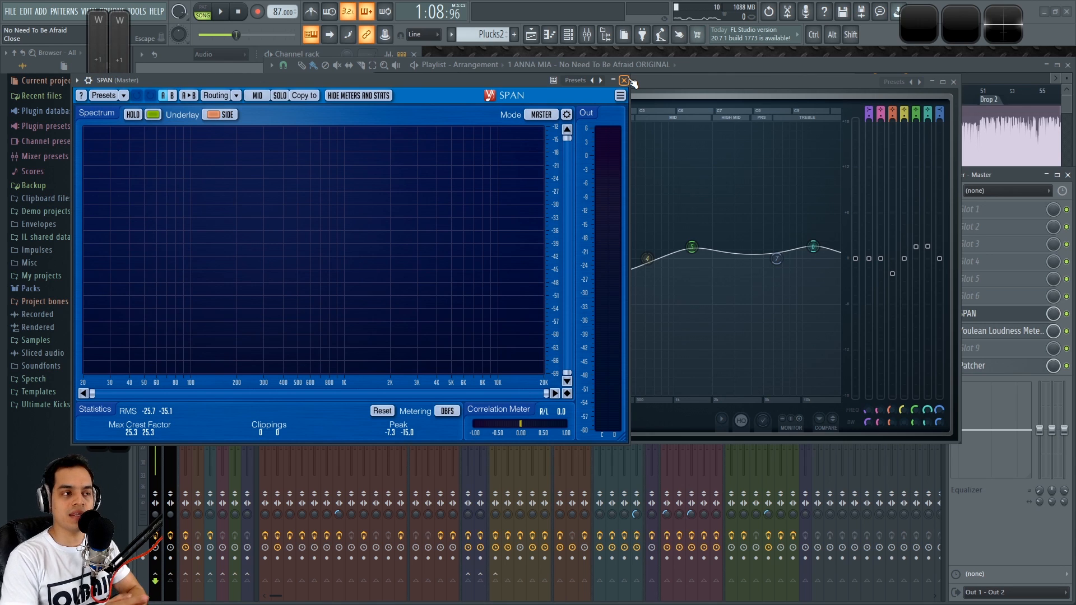
Close the EQ window, move SPAN clear of the mixer tracks and play the Referencia track to examine its spectrum
click(953, 82)
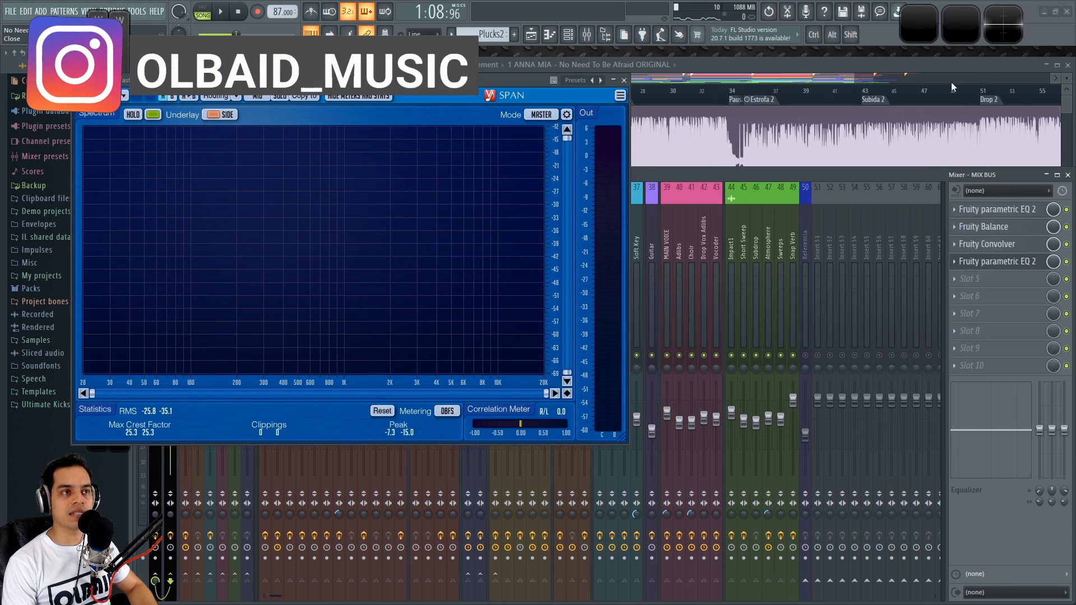
drag(453, 79, 575, 78)
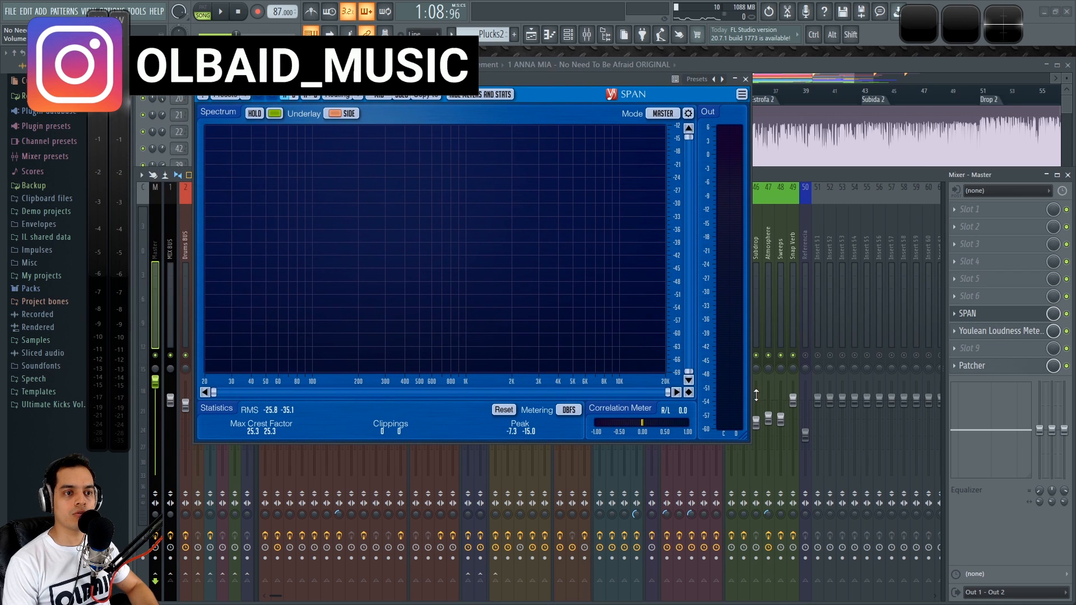
key(space)
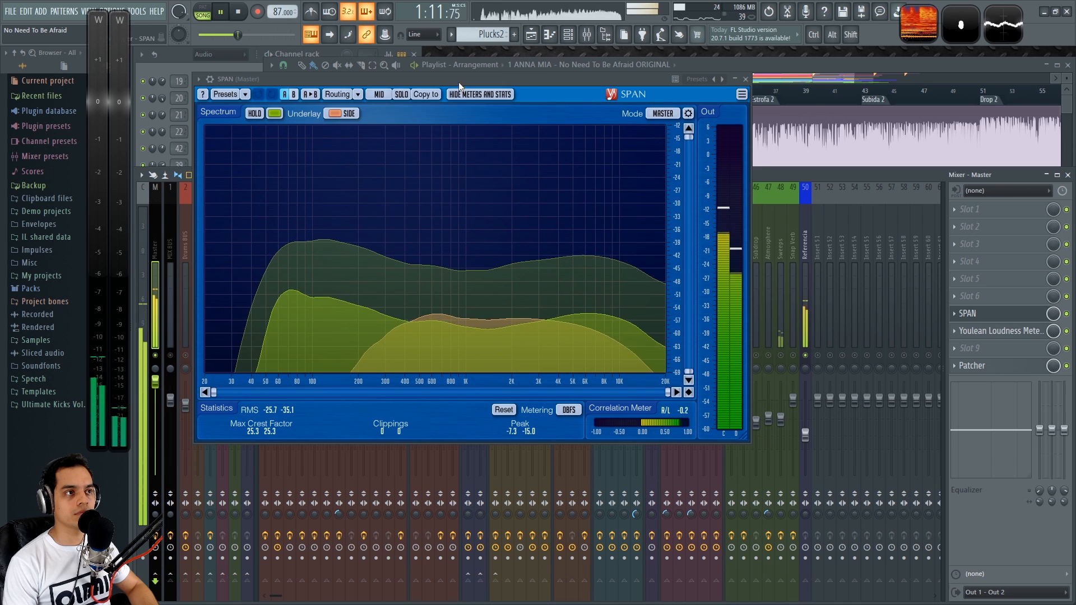
drag(459, 80, 469, 79)
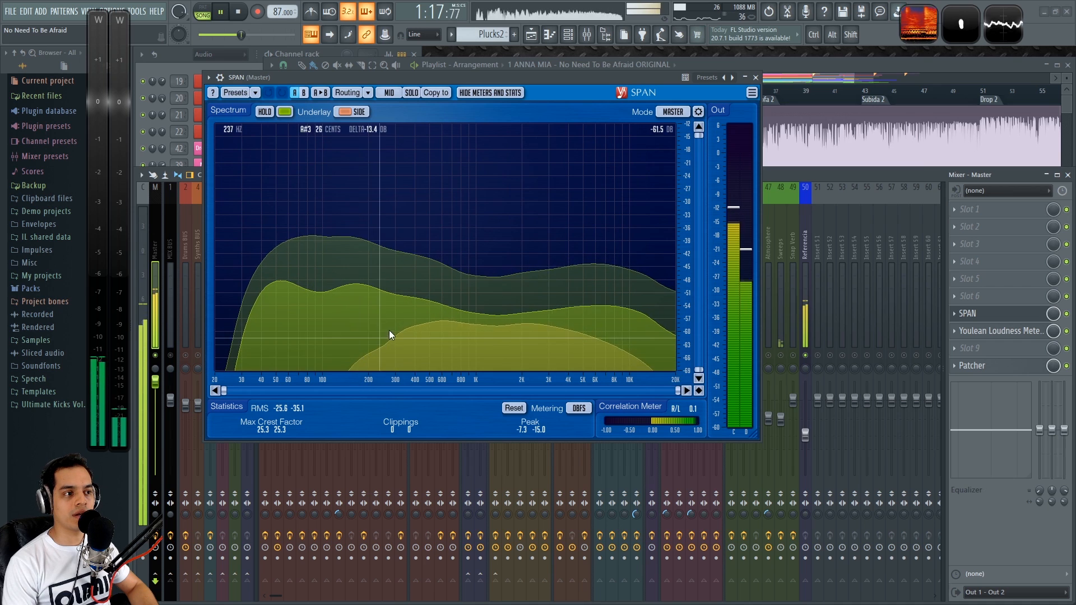
drag(399, 77, 436, 79)
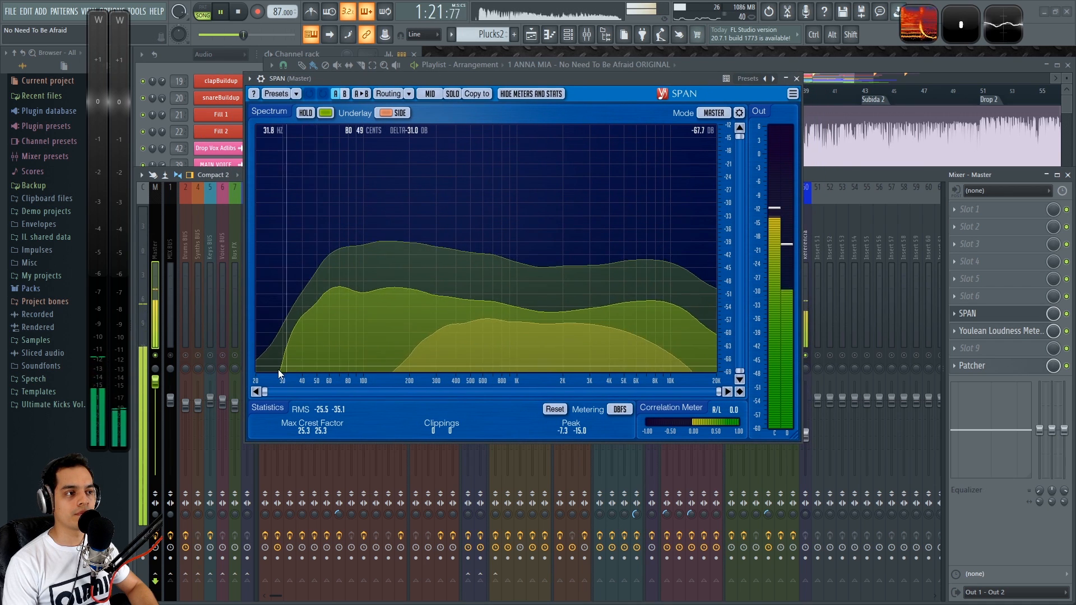
key(space)
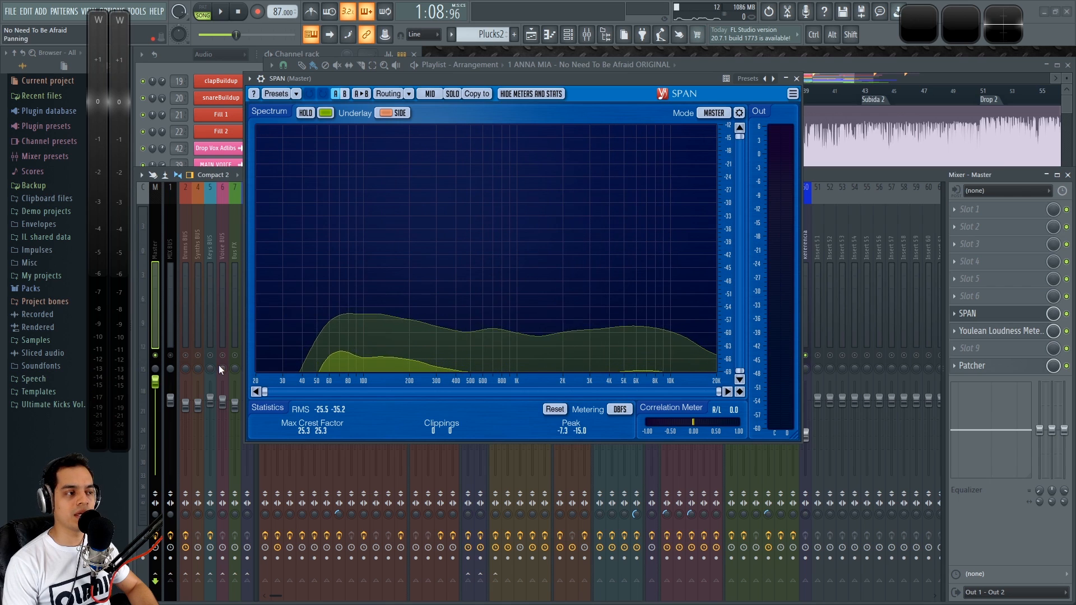
Play the mix in place of the reference and examine its spectrum in SPAN for comparison
key(space)
right_click(171, 356)
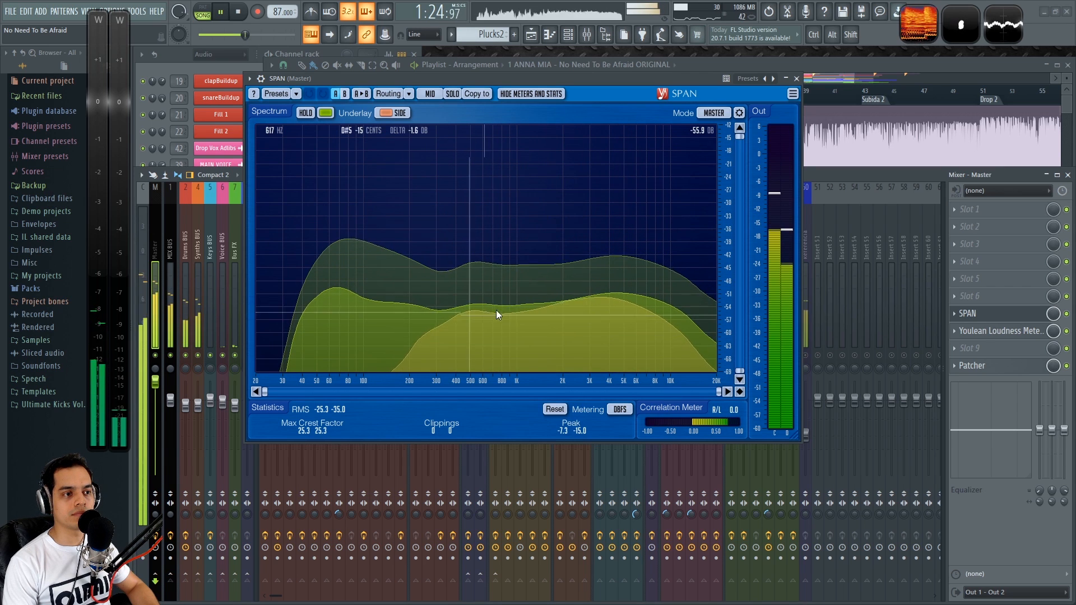
key(space)
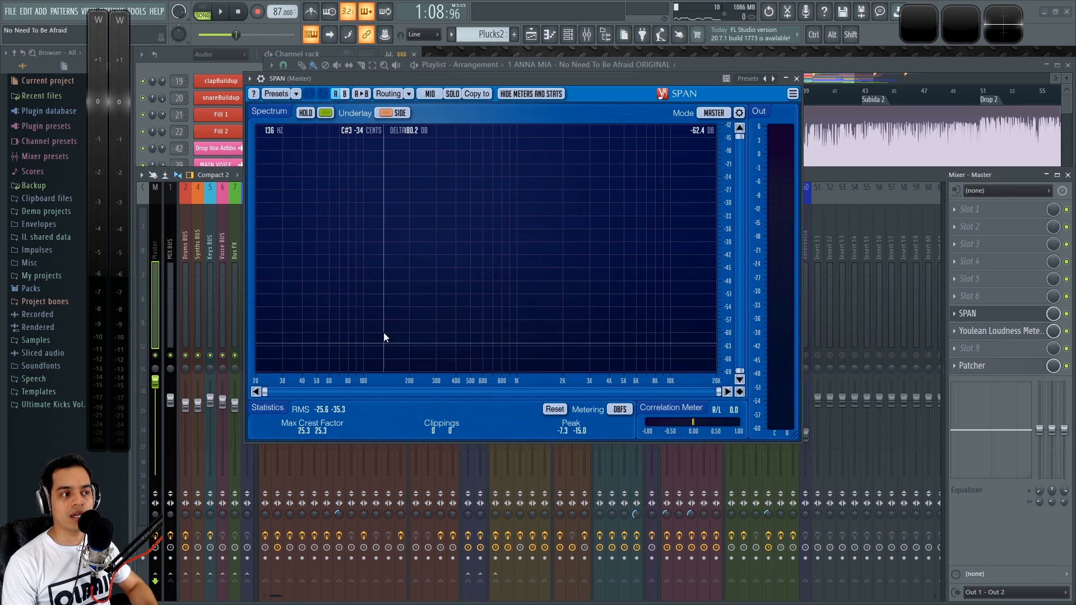
key(space)
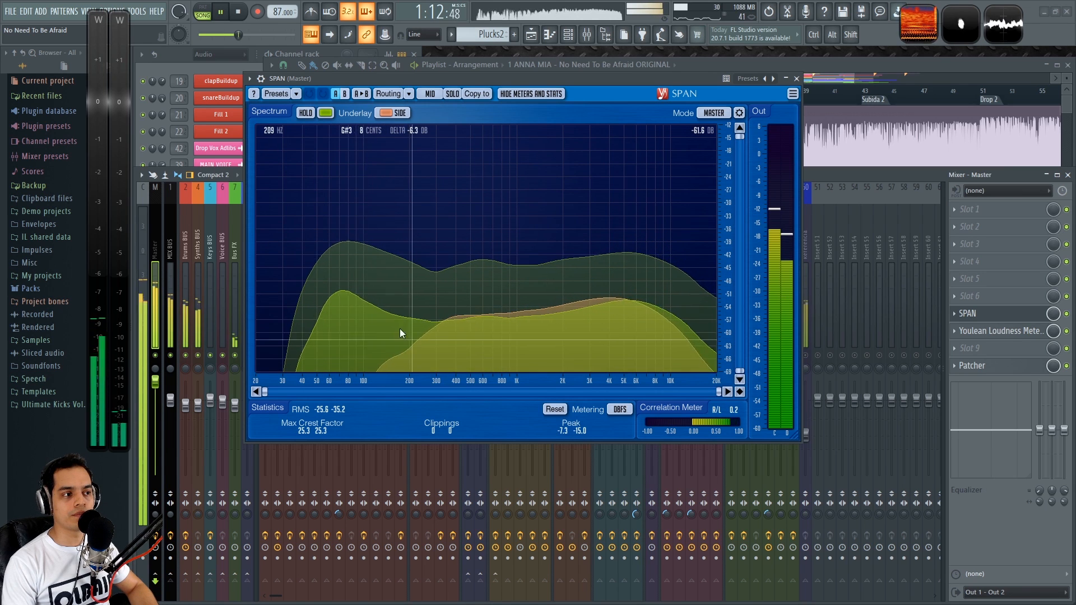
key(space)
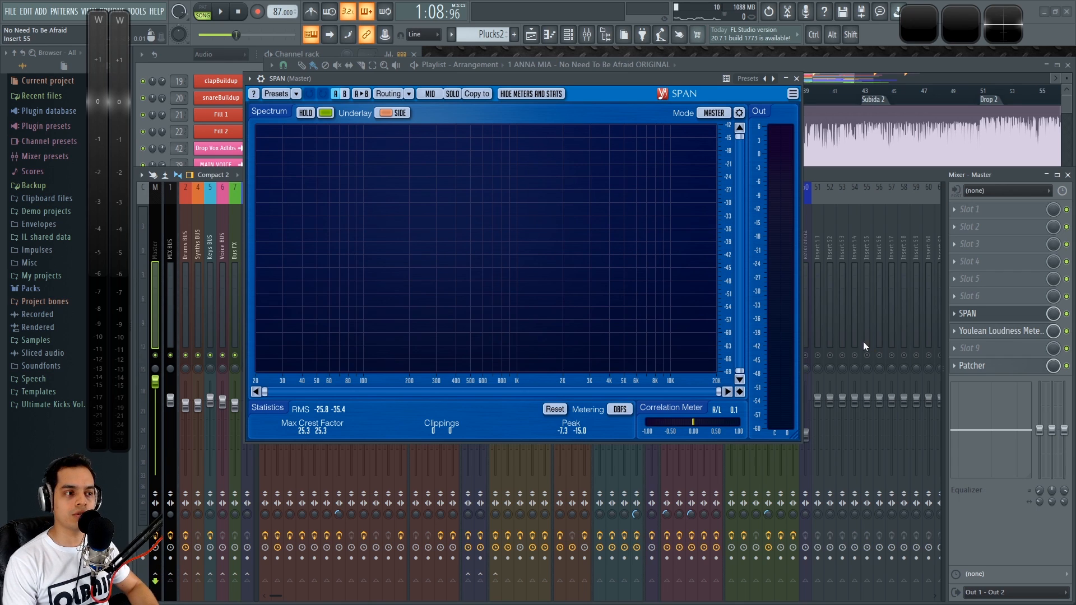
Add Patcher to slot 5 of the MIX BUS and load its MID SIDE EQ preset
click(171, 240)
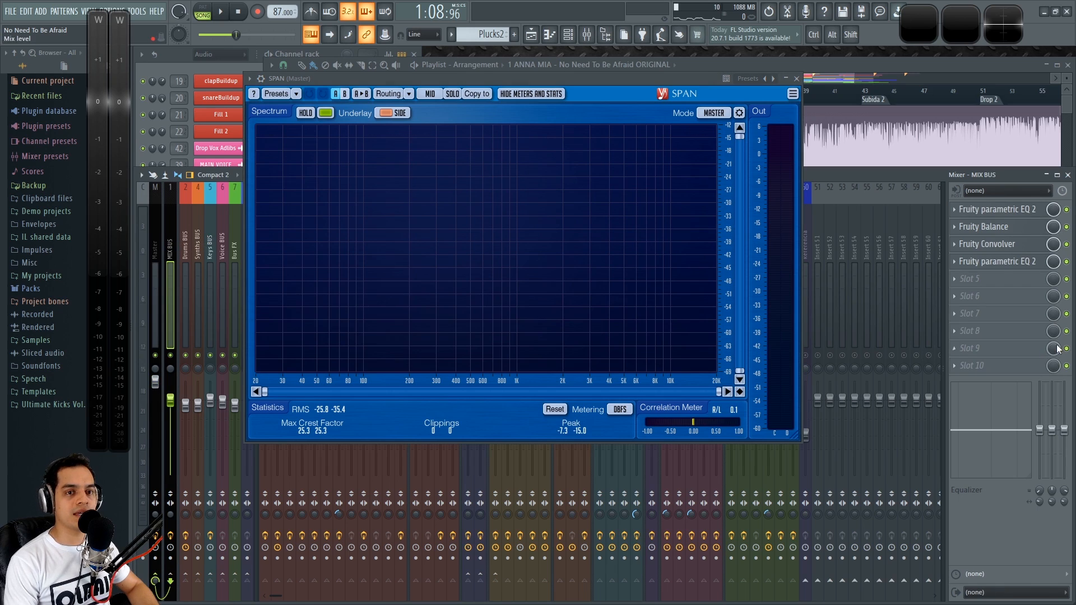
click(960, 280)
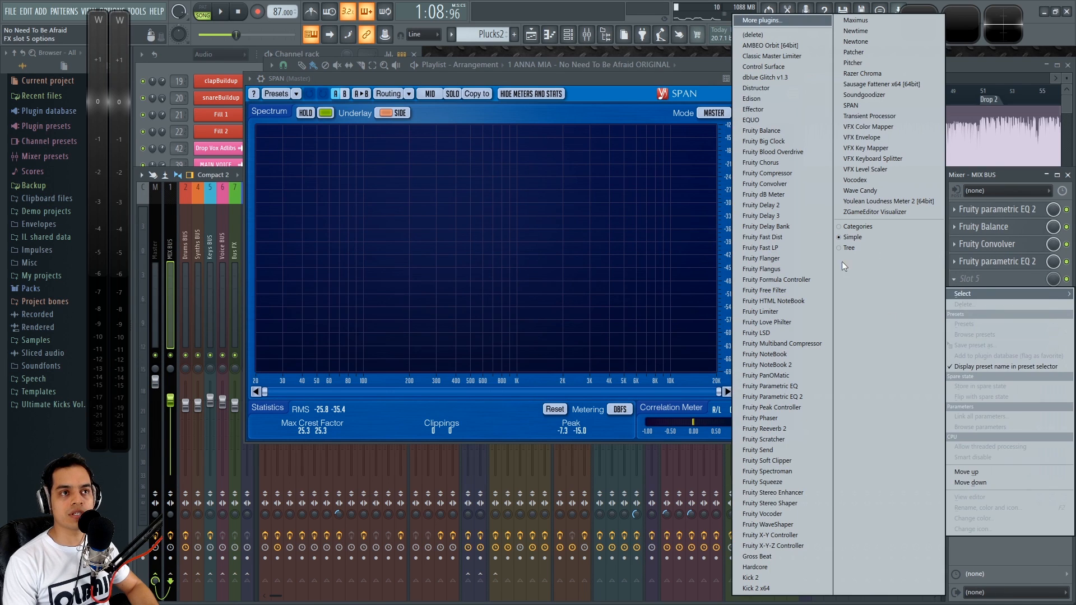
click(871, 54)
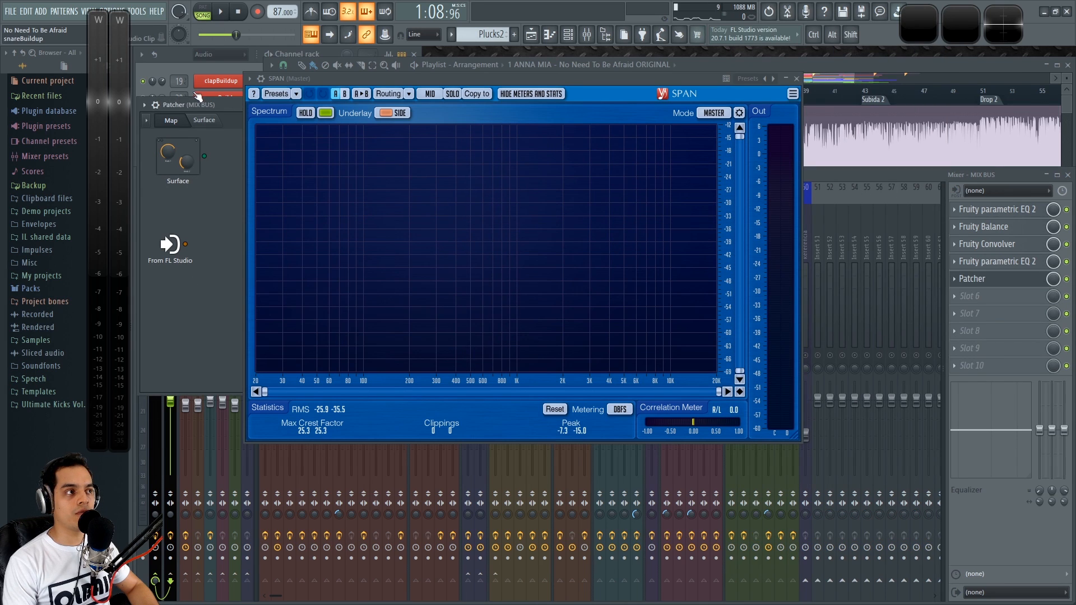
click(147, 105)
click(156, 342)
drag(220, 113, 630, 185)
click(844, 181)
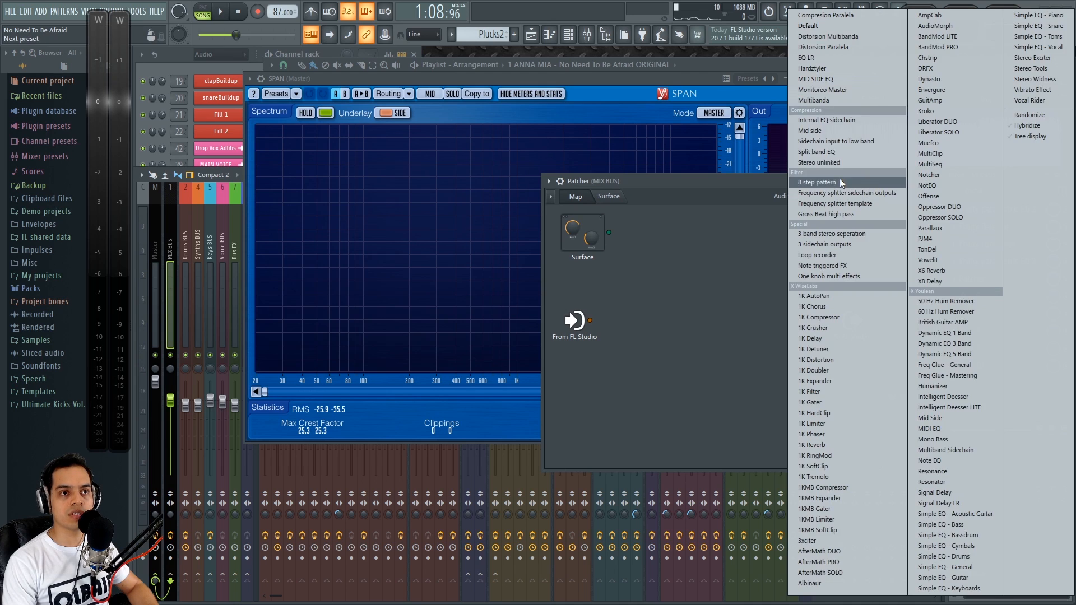
click(839, 77)
drag(721, 183, 789, 234)
Audition only the side signal and cut SIDE EQ band 6 by about 3.8 dB near 4430 Hz with a 39% bandwidth
key(space)
double_click(796, 299)
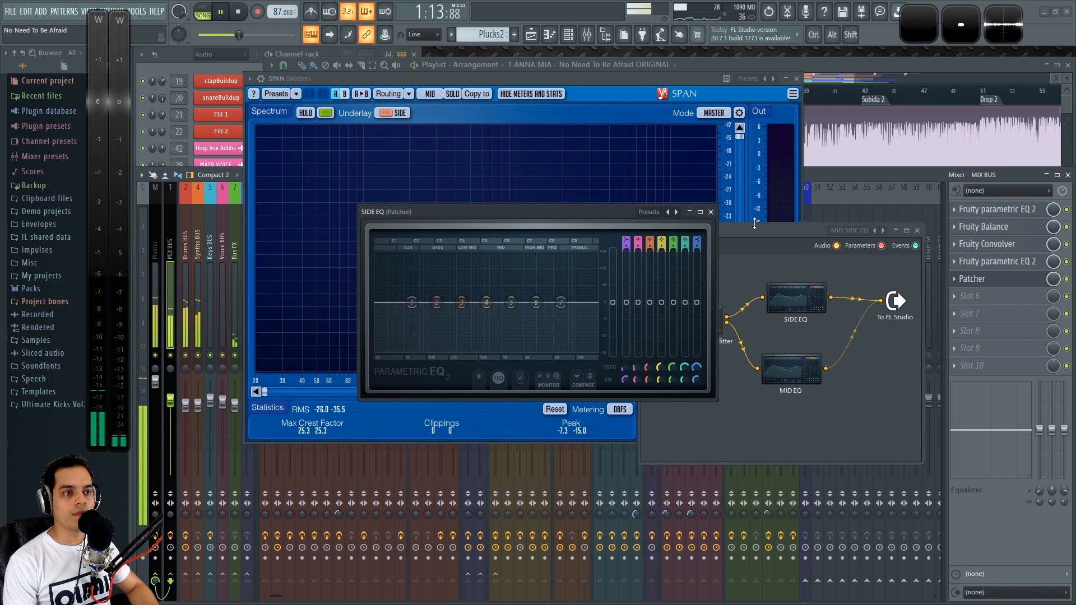
drag(605, 227, 764, 115)
click(885, 365)
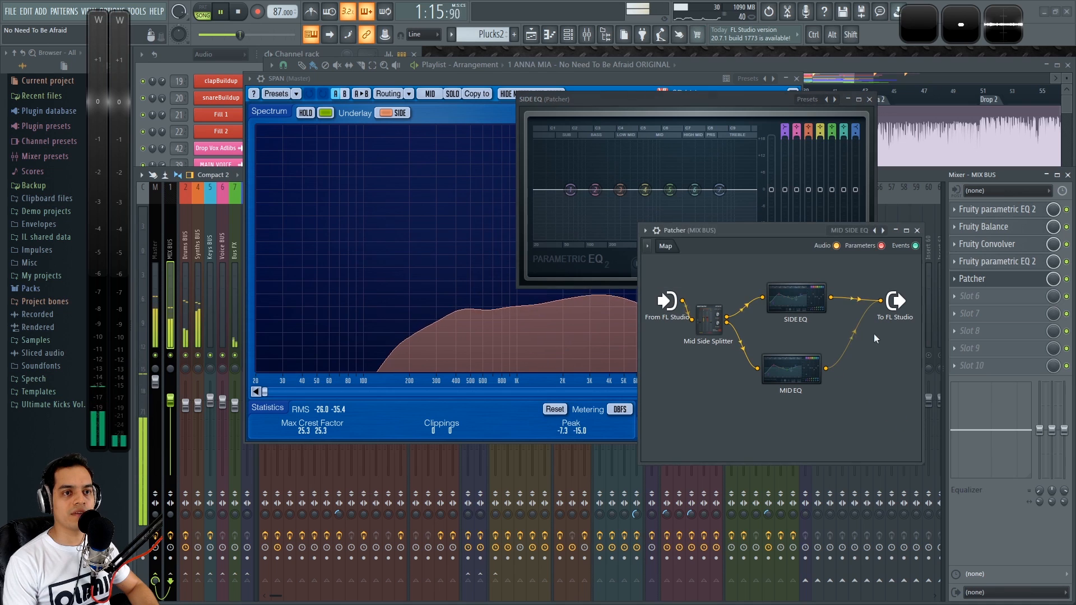
drag(768, 243, 704, 422)
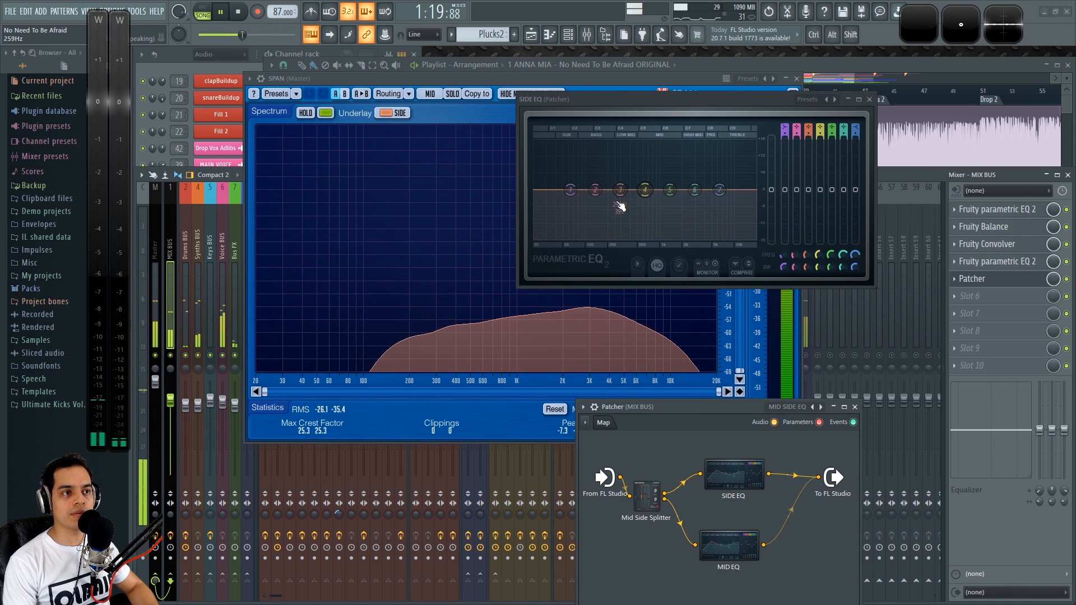
drag(694, 190, 700, 197)
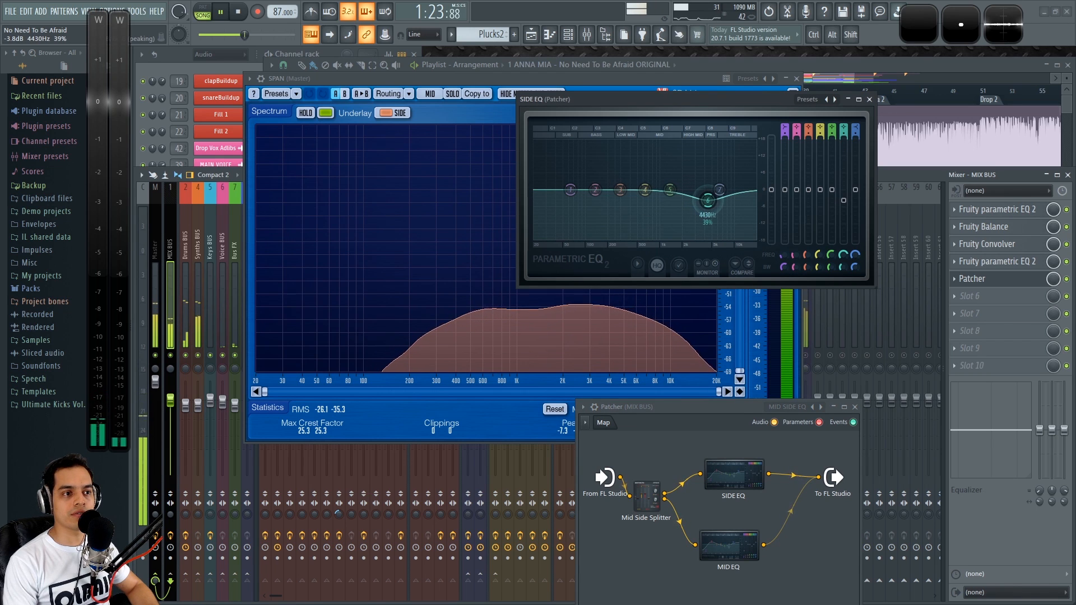
drag(708, 201, 708, 199)
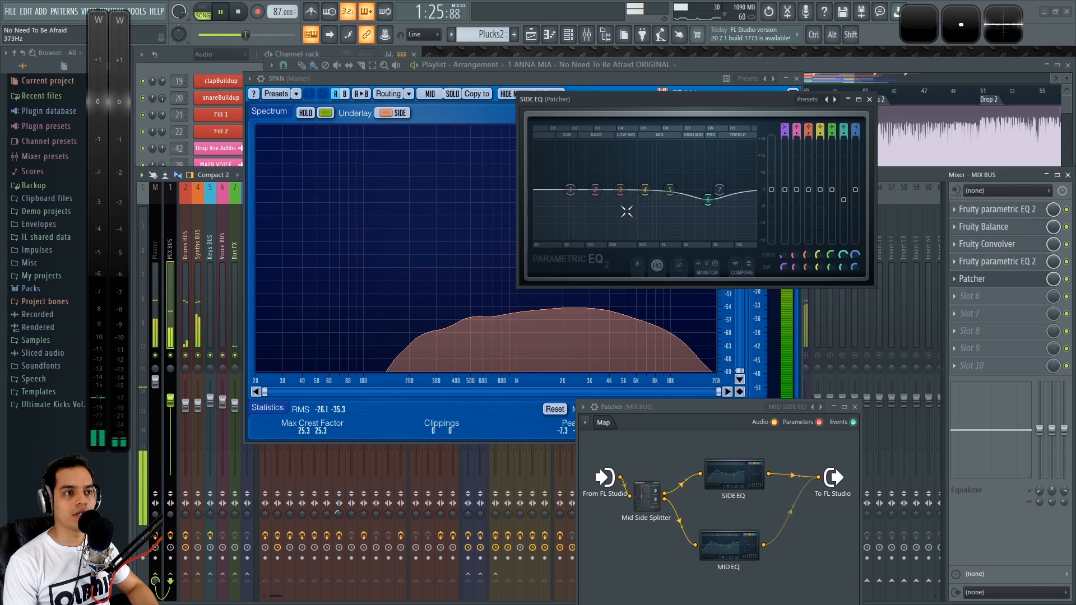
Boost band 3 of the SIDE EQ slightly in the low mids and replay the side signal to hear it
mouse_move(631, 192)
mouse_down()
mouse_move(639, 179)
mouse_move(628, 185)
mouse_up()
key(space)
key(space)
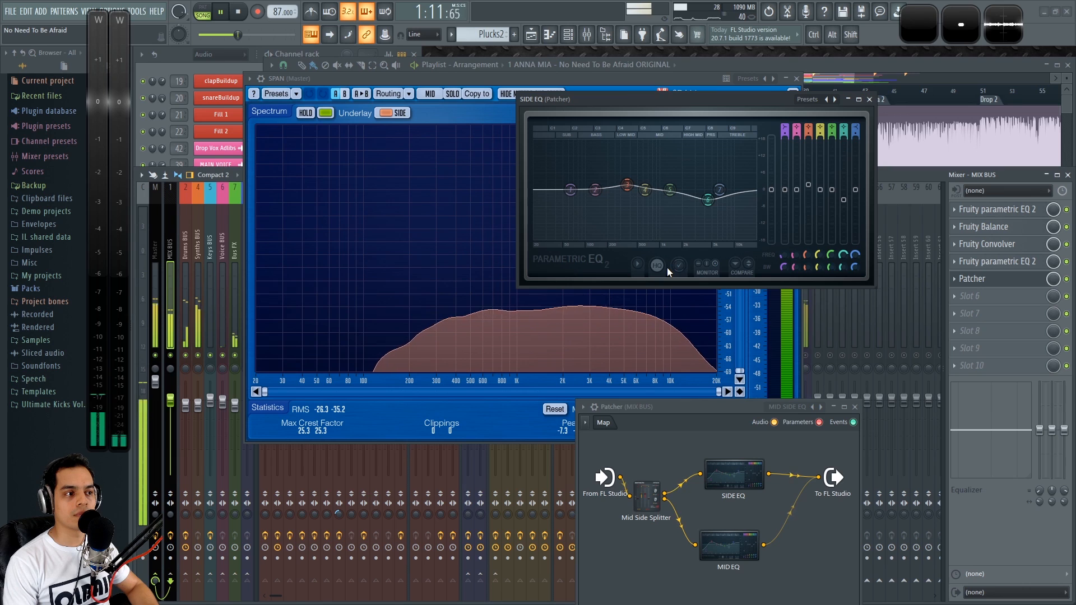
key(space)
Make band 1 of the SIDE EQ a high-pass filter at 94 Hz with a 44% bandwidth
drag(781, 128, 780, 135)
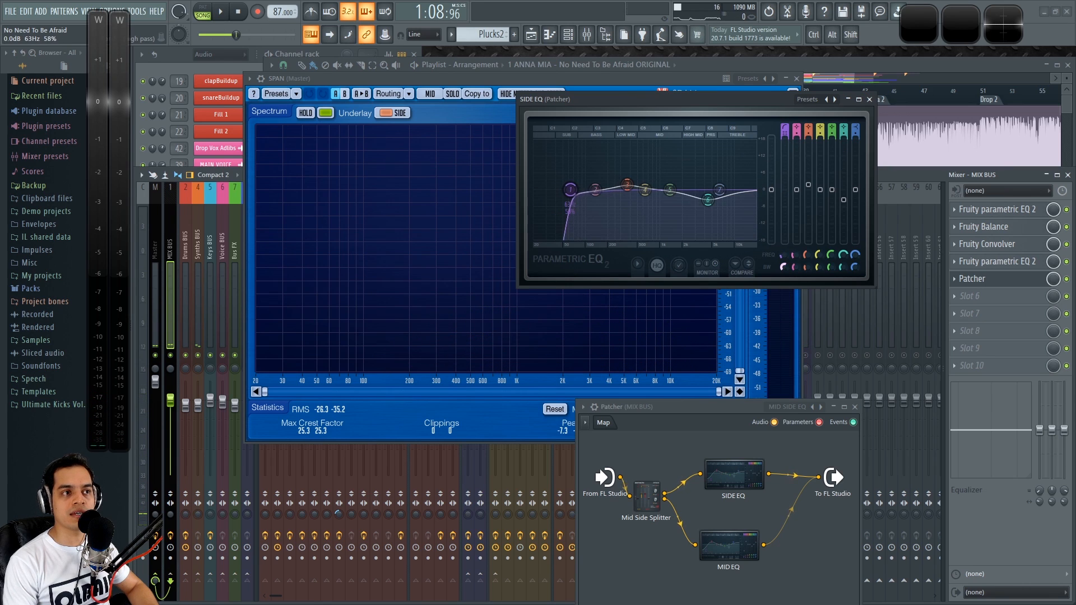
drag(782, 257, 782, 258)
key(space)
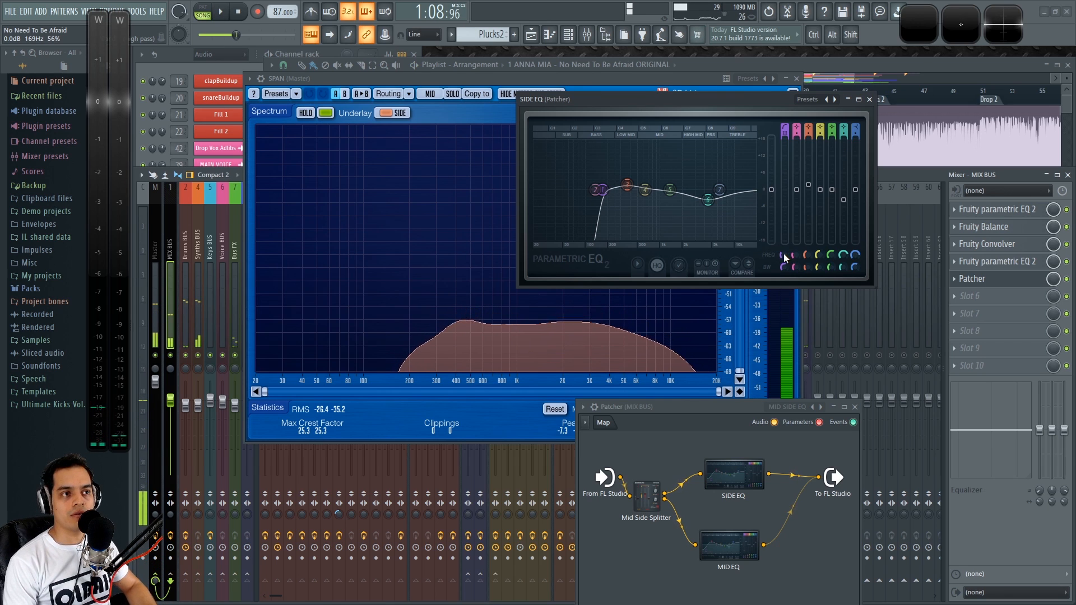
drag(786, 258, 786, 269)
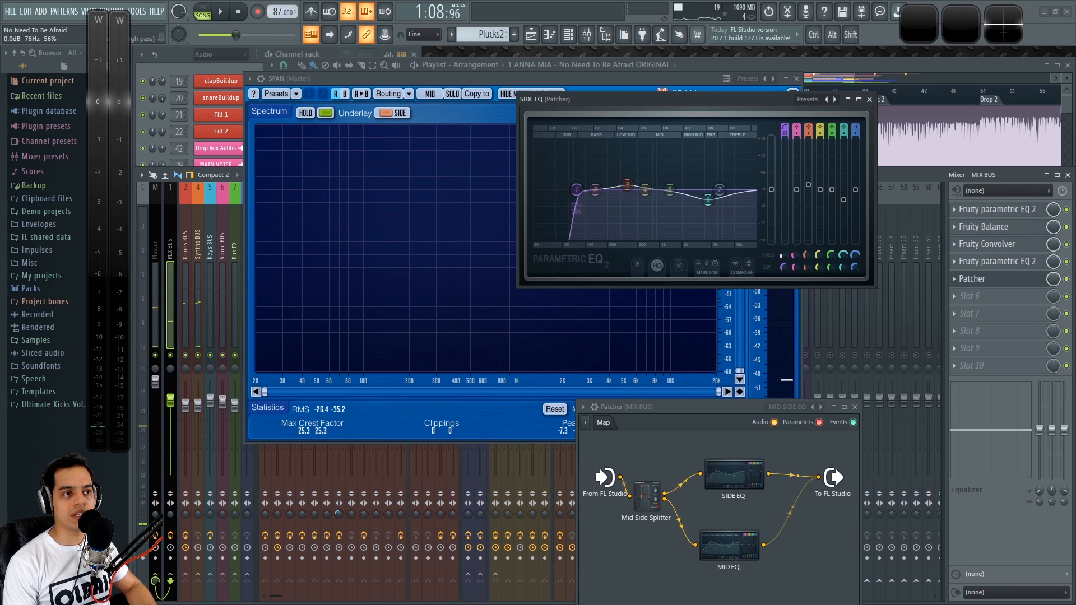
key(space)
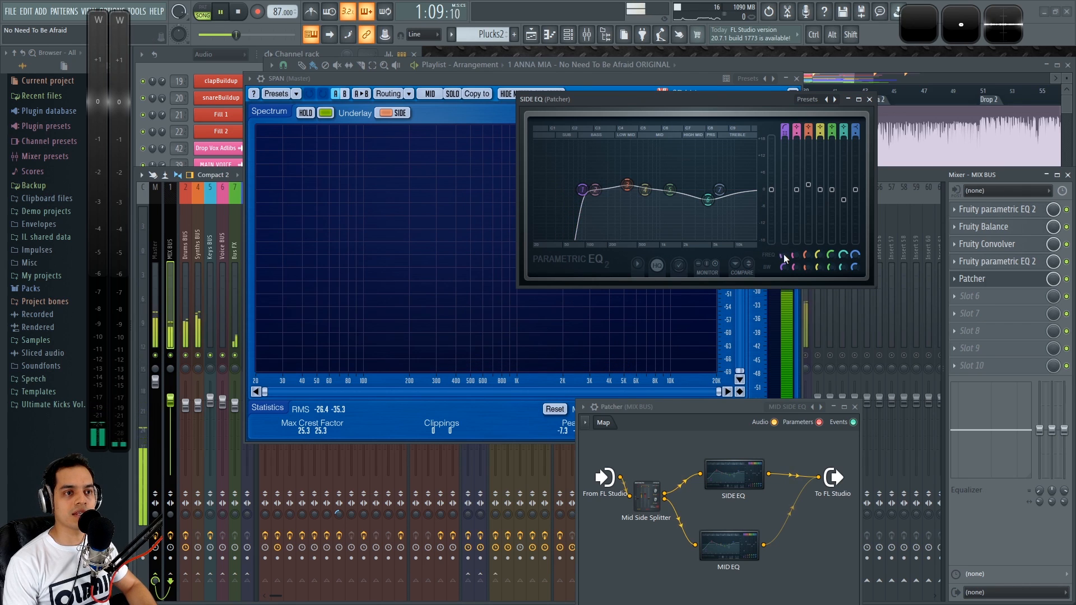
mouse_move(782, 257)
mouse_down()
mouse_move(781, 247)
mouse_move(783, 273)
mouse_up()
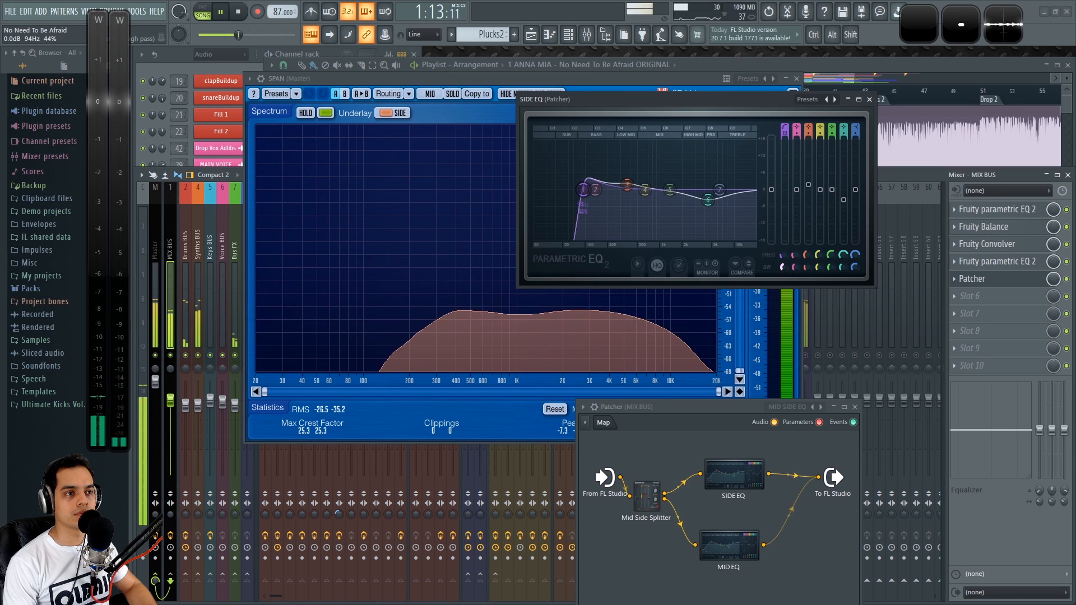
Close the SIDE EQ and Patcher windows and replay the full mix to examine its spectrum in SPAN
click(869, 99)
key(space)
drag(724, 405, 672, 209)
key(space)
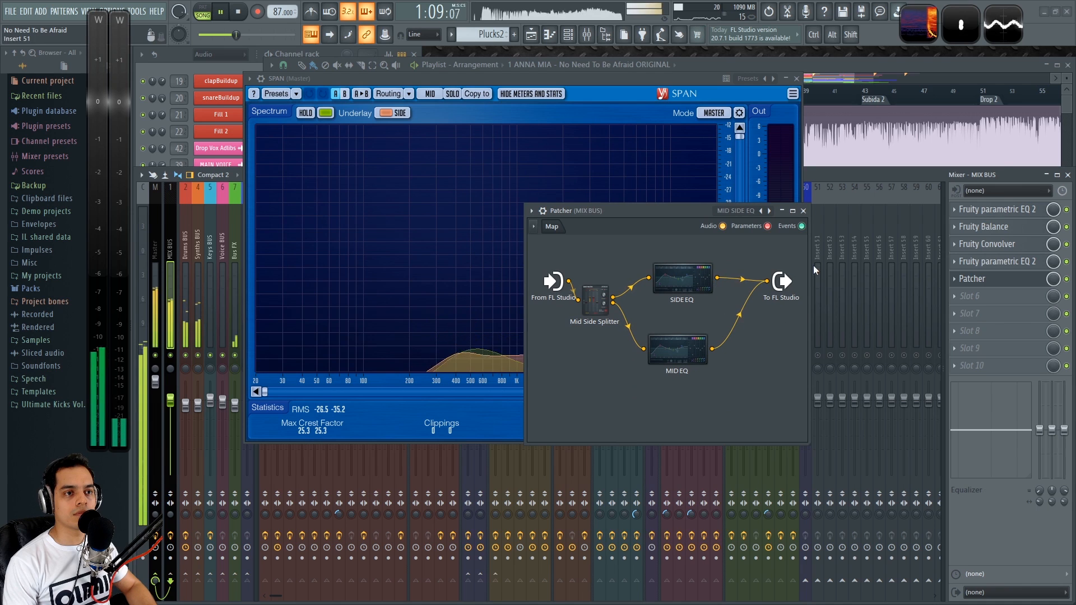
click(803, 211)
click(171, 246)
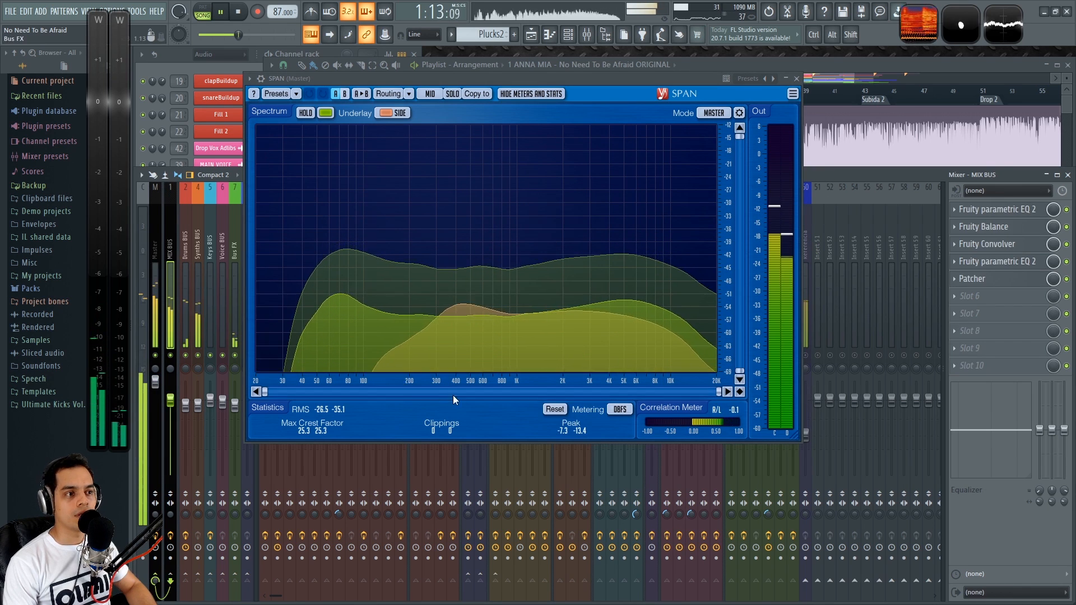
key(space)
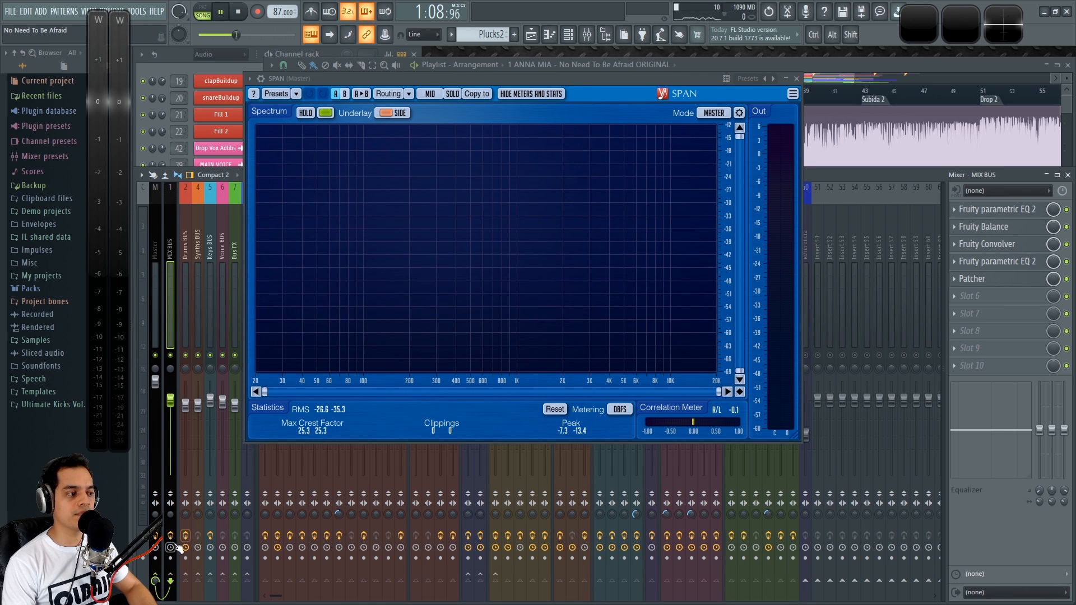
Replay the mix and compare the sound with all MIX BUS effect slots bypassed and enabled
key(space)
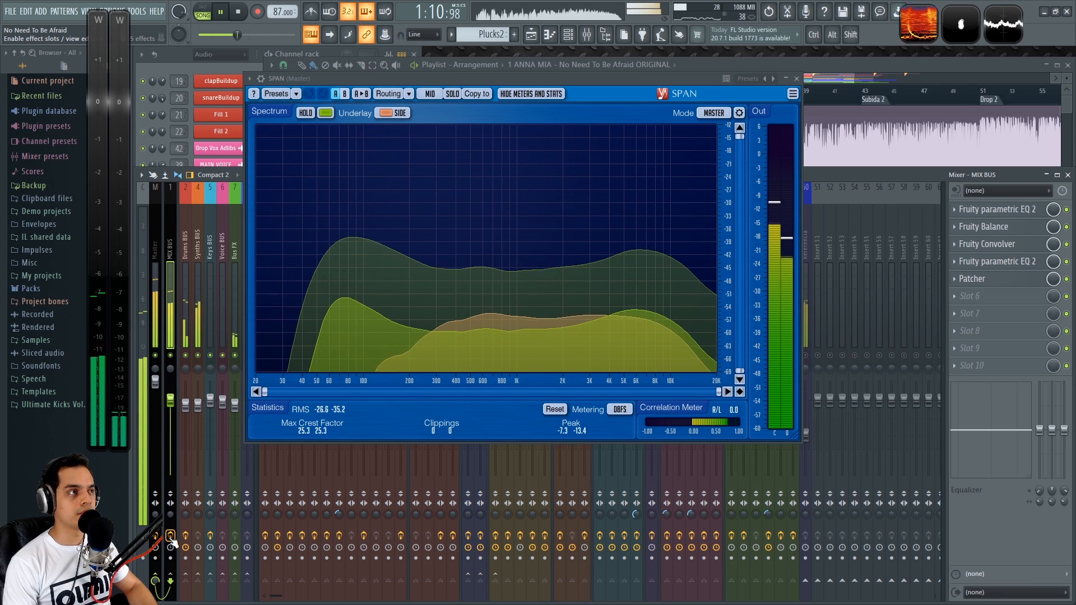
right_click(170, 547)
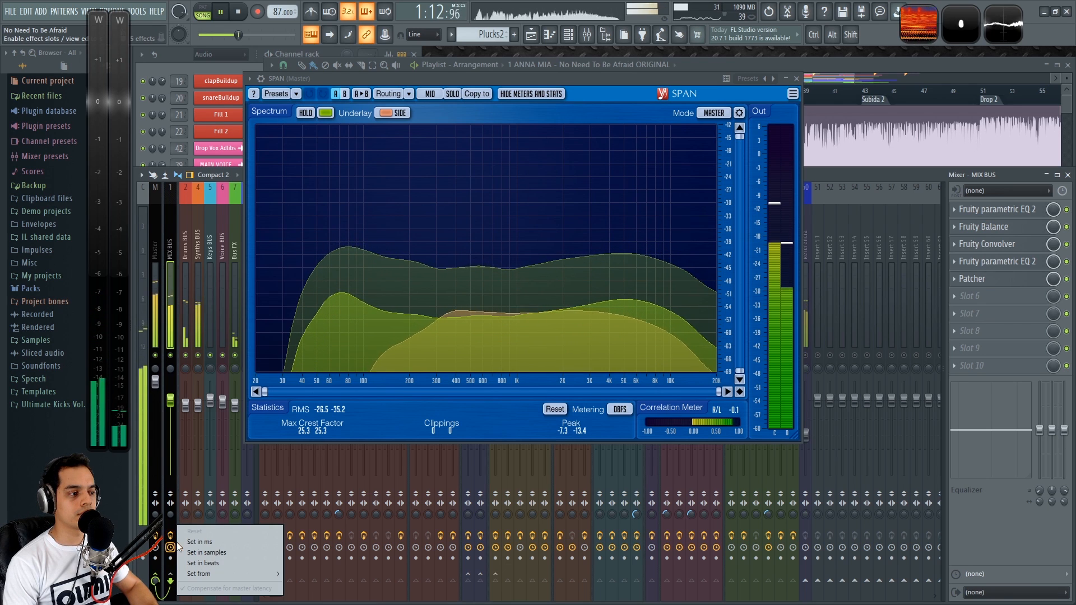
click(171, 537)
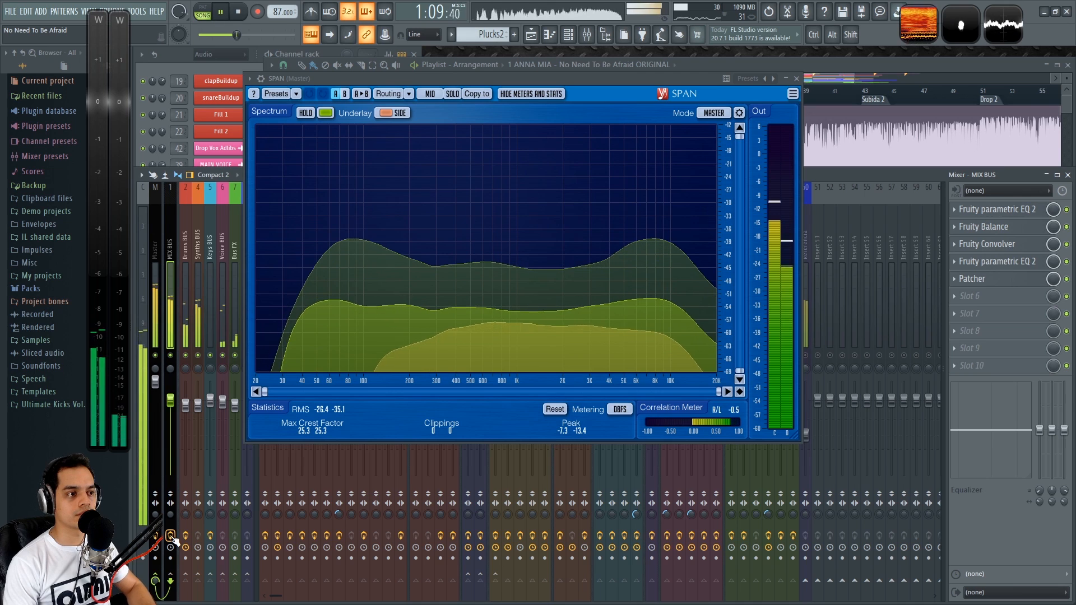
Repeat the playback with the MIX BUS effects bypassed and enabled, compare the spectrum in SPAN, and stop playback
key(space)
key(space)
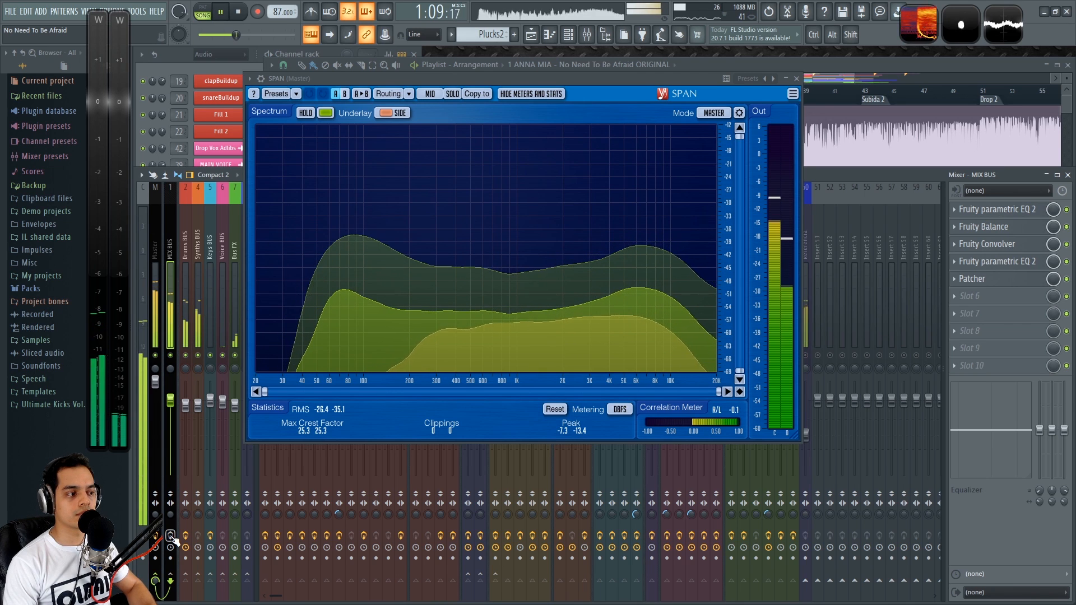
key(space)
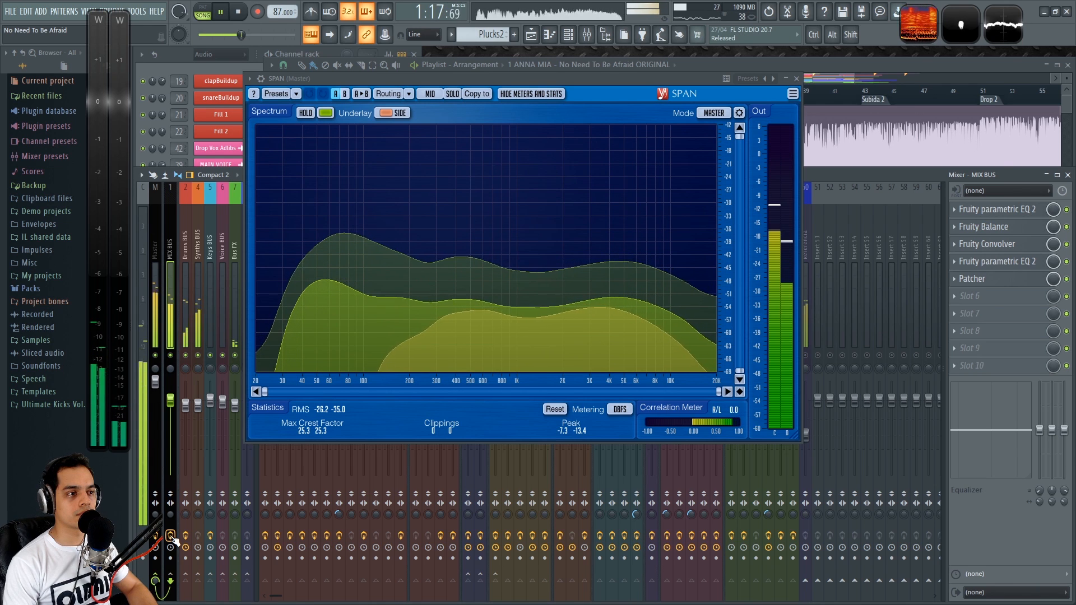
key(space)
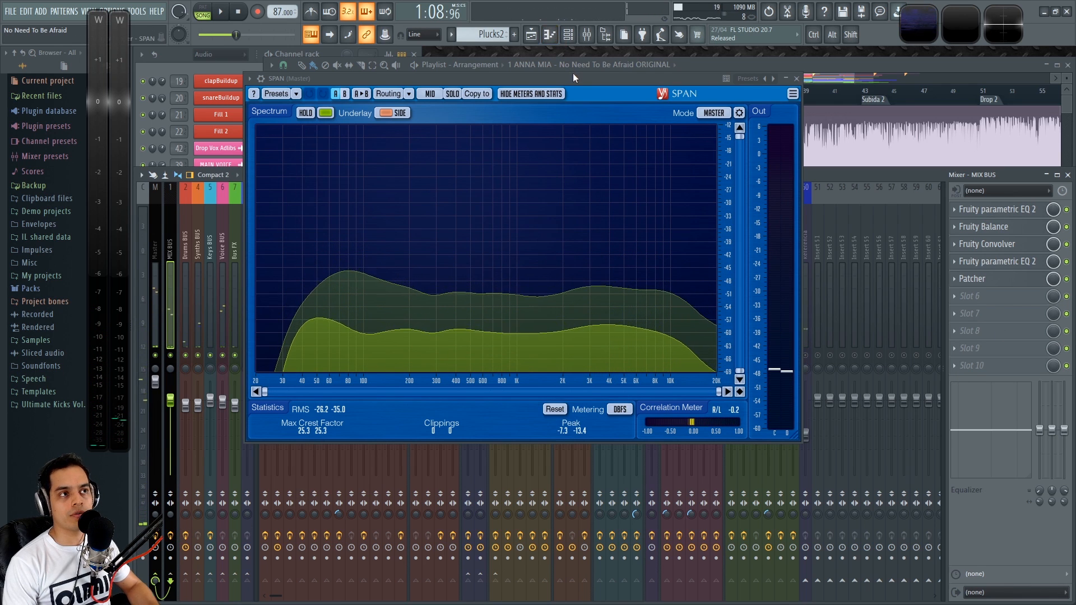
drag(572, 78, 578, 85)
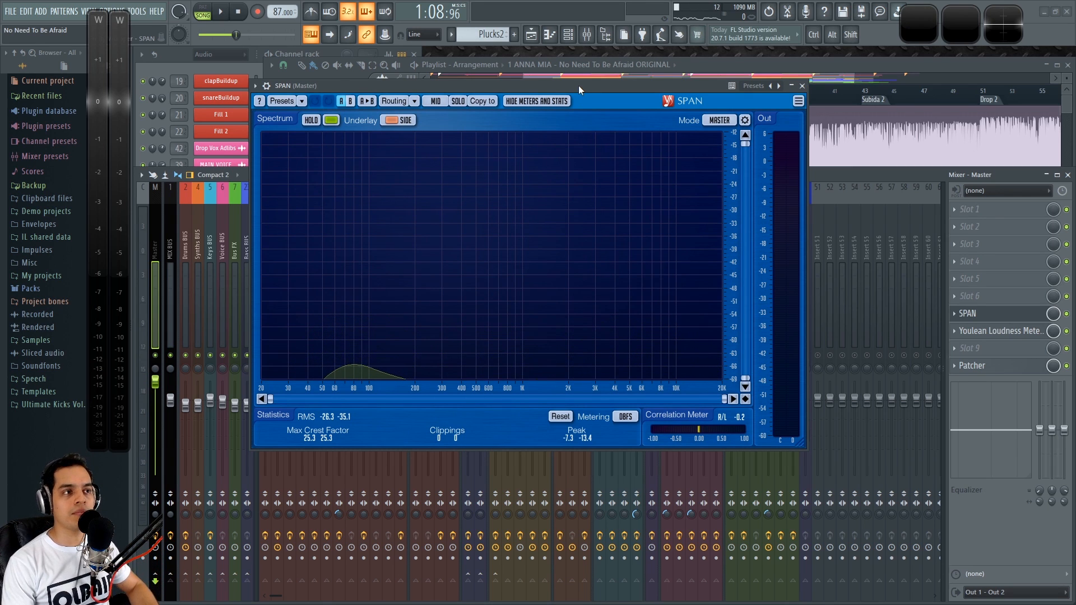
click(172, 240)
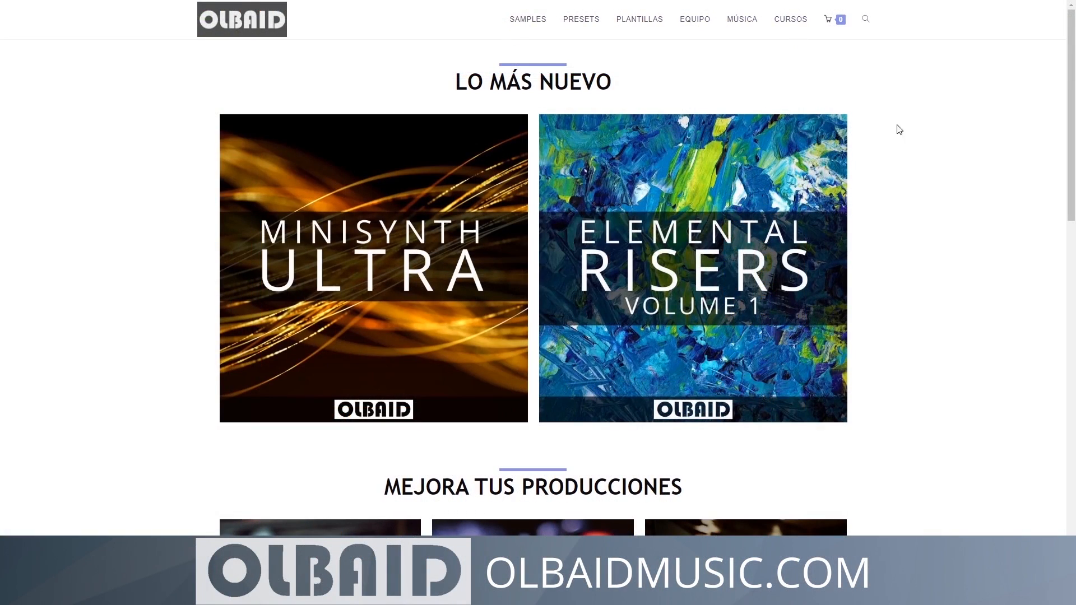
Look through the OLBAID website's home page, from the newest products down to the studio equipment and music production sections
scroll(920, 185, down, 3)
scroll(929, 214, down, 8)
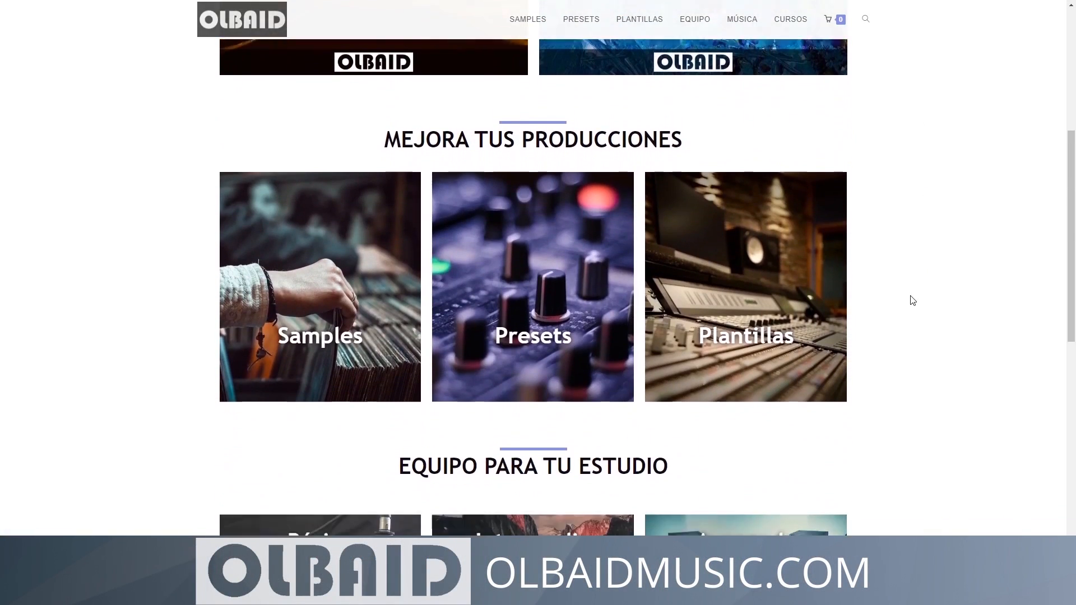
scroll(904, 372, down, 6)
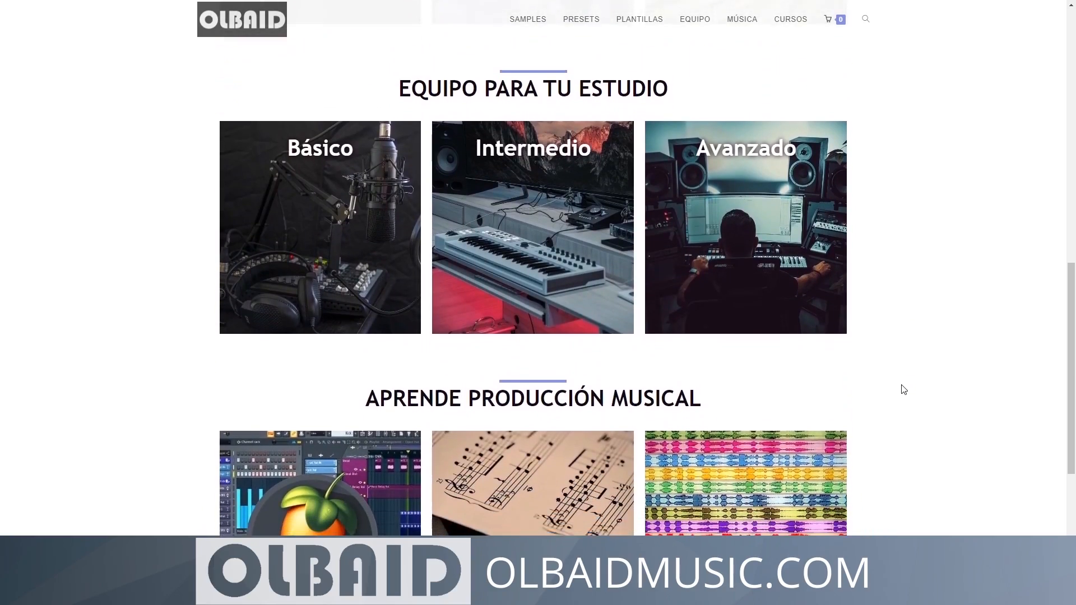